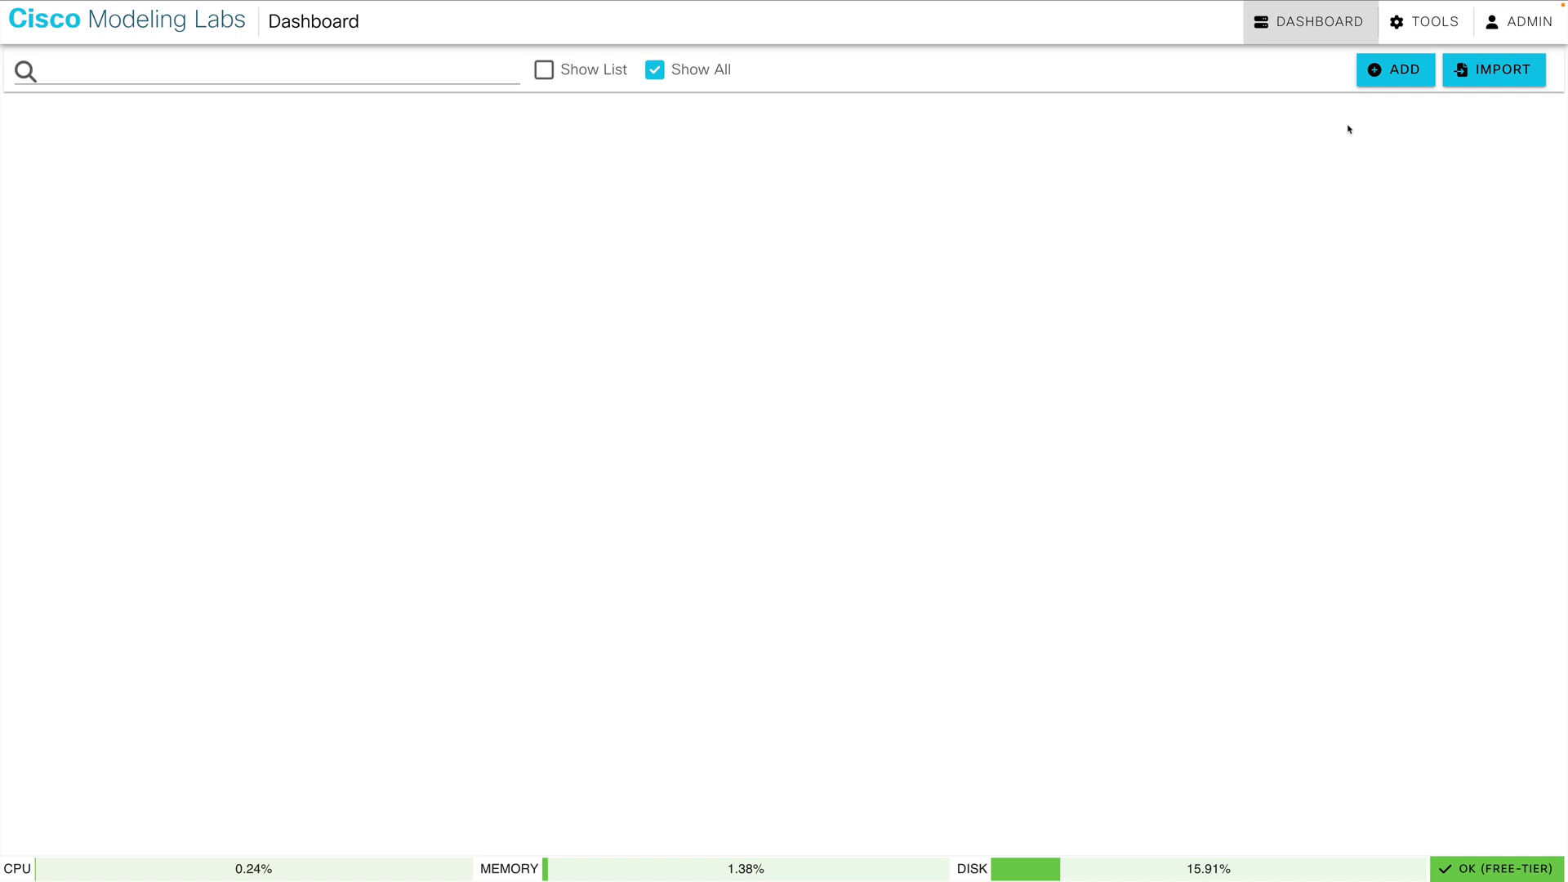
- Create a new lab and retitle it BGP
left_click(1393, 73)
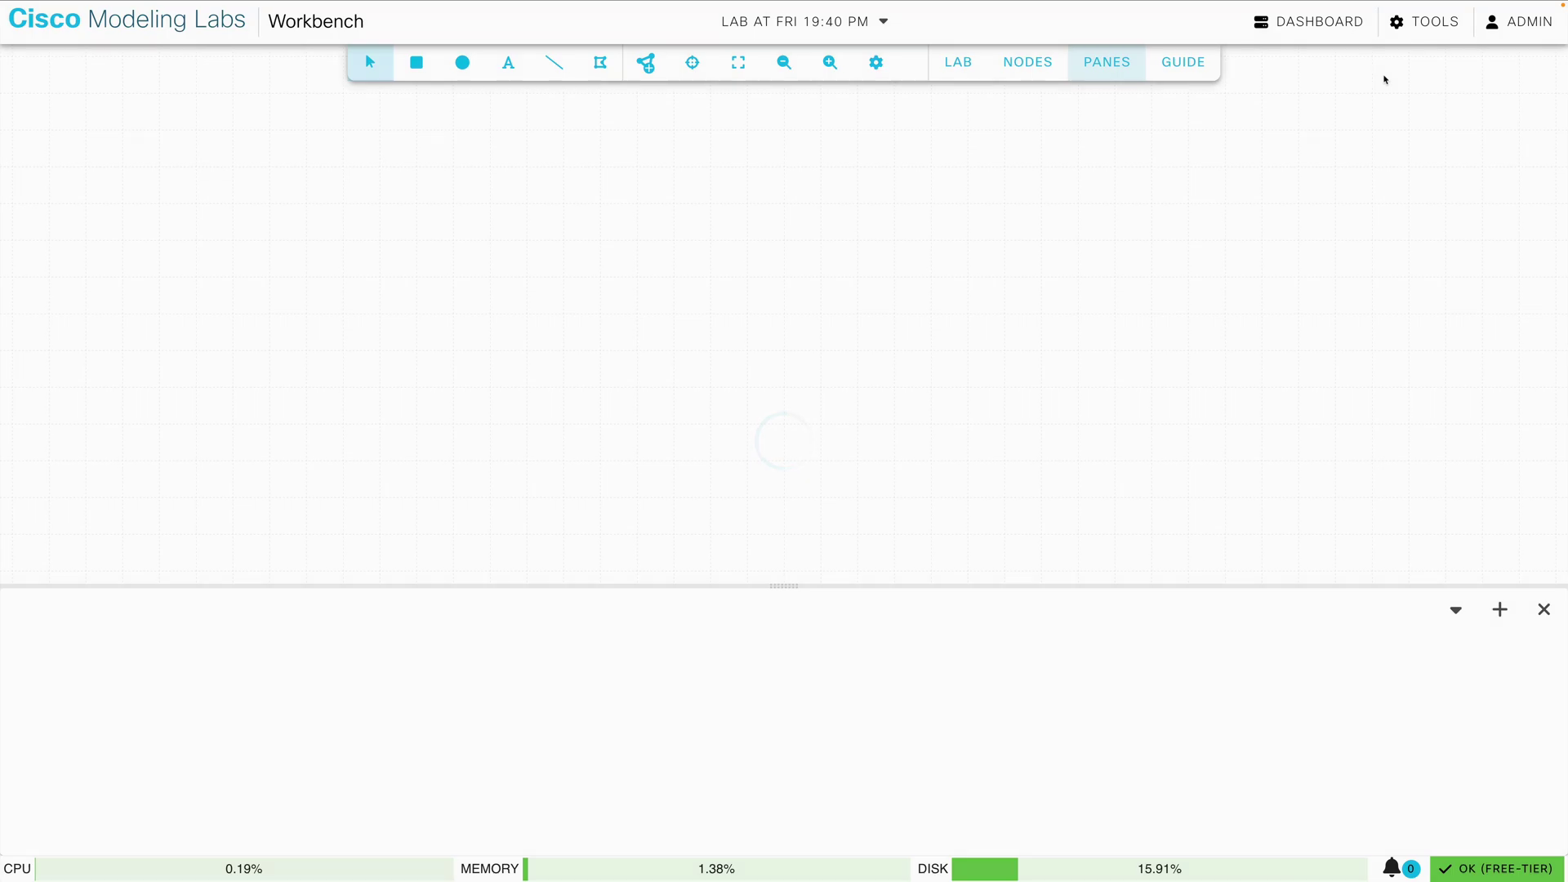
left_click(841, 31)
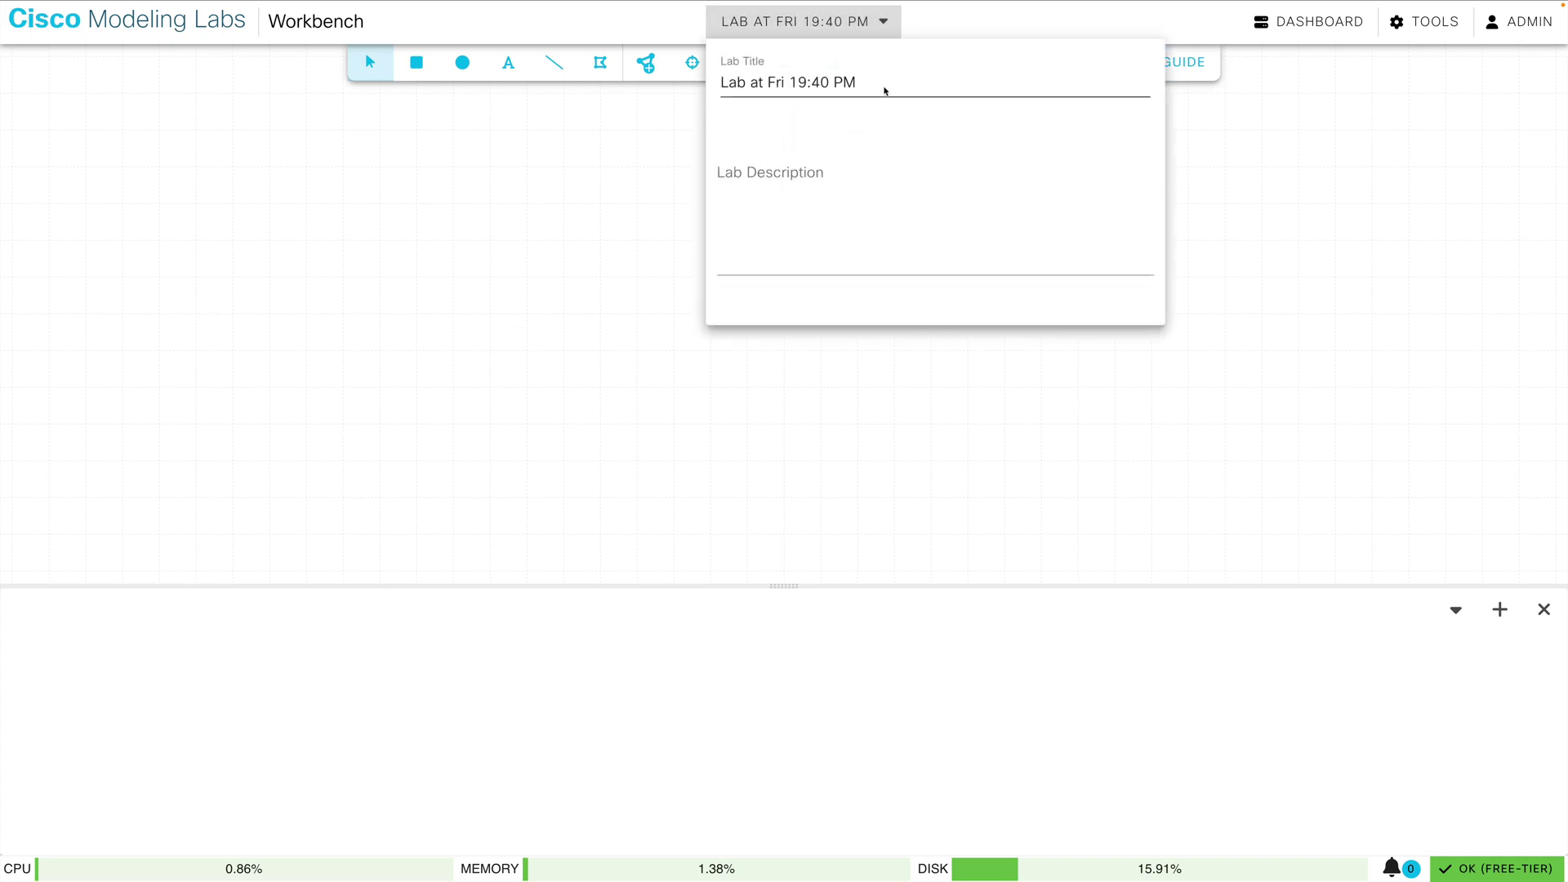
left_click_drag(886, 90, 682, 77)
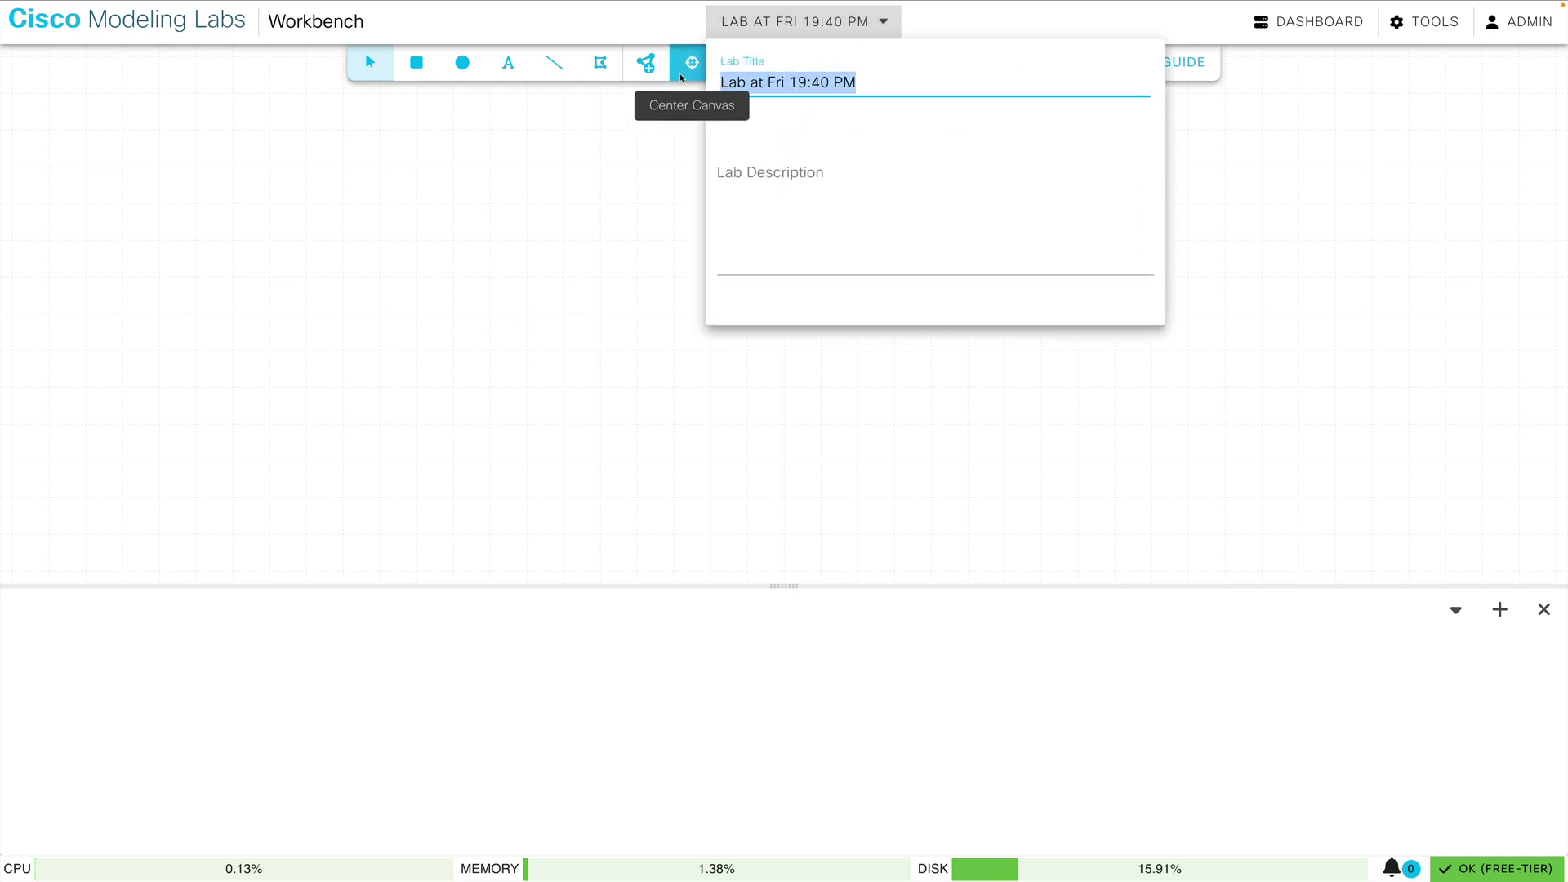
type("BGP")
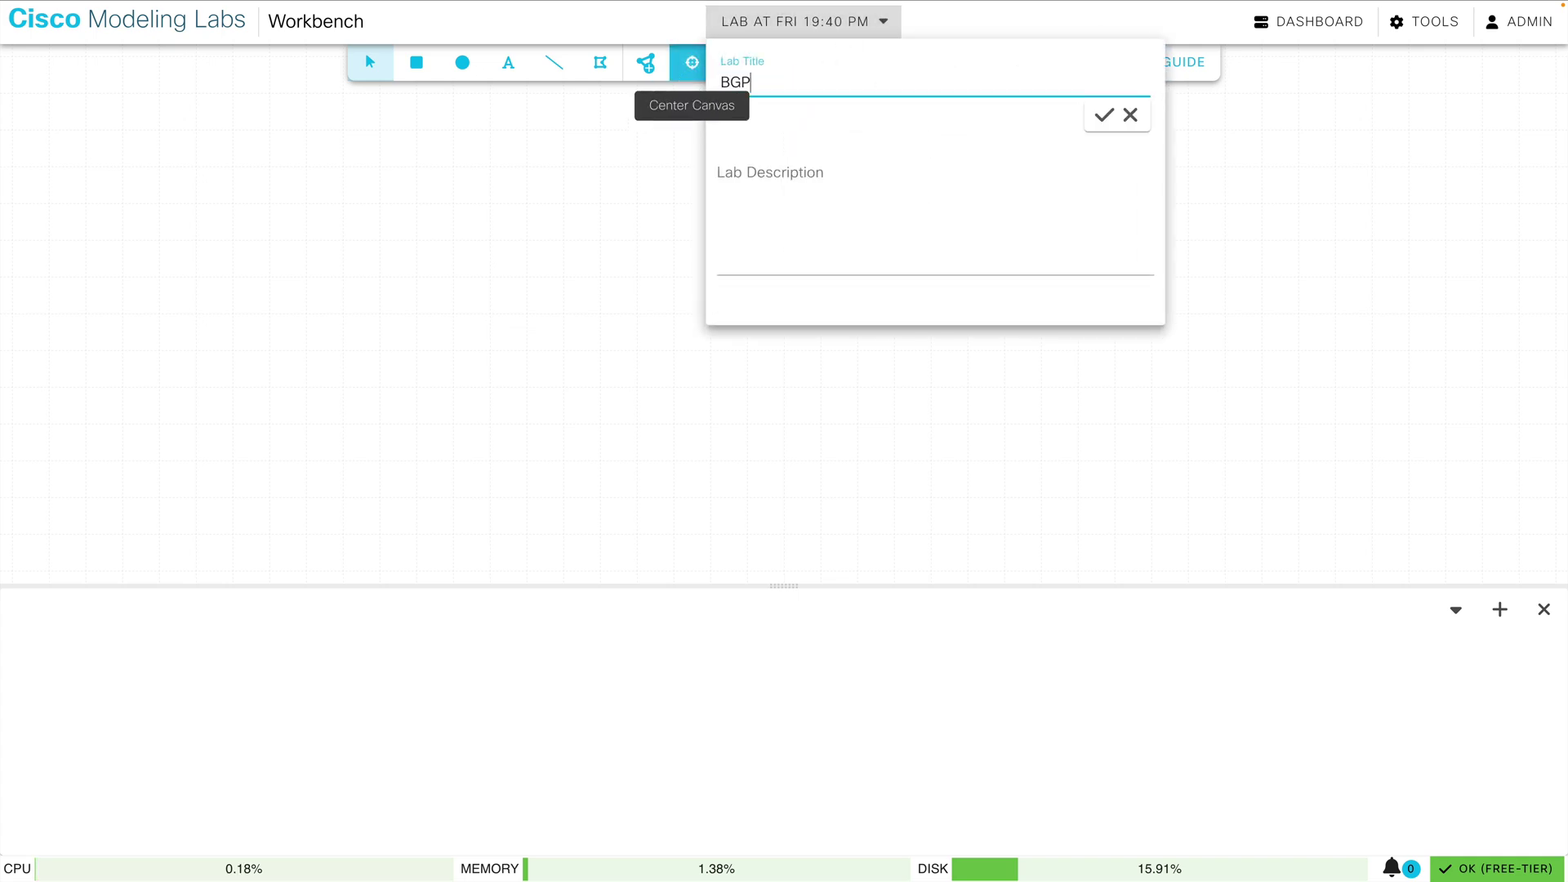
key("Return")
left_click(686, 134)
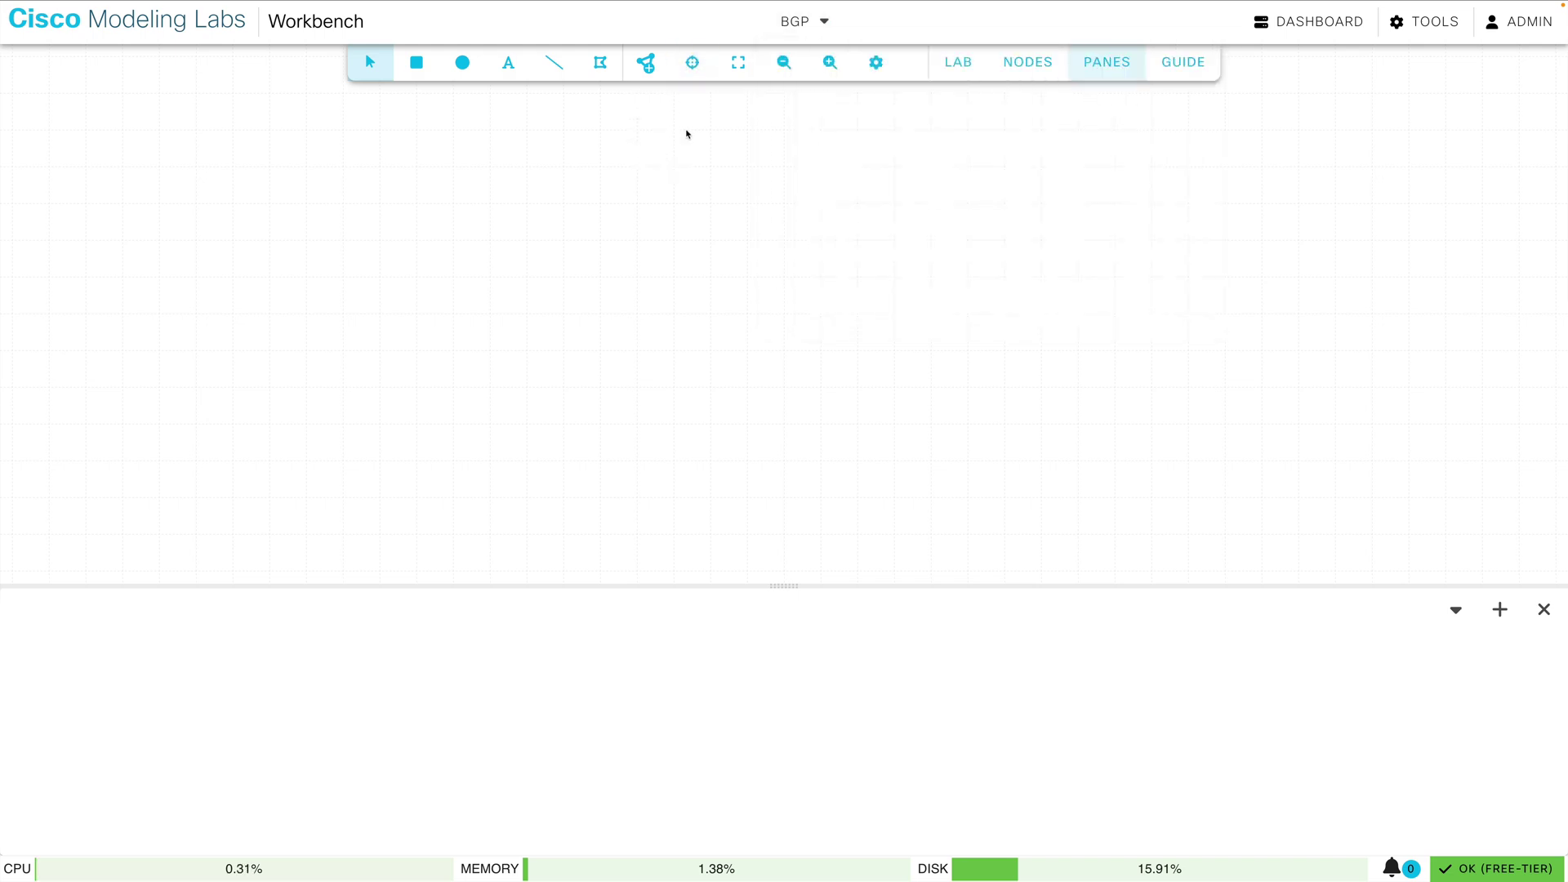
- Place two unmanaged switches and two IOL routers on the canvas, switches at top and bottom
left_click(648, 67)
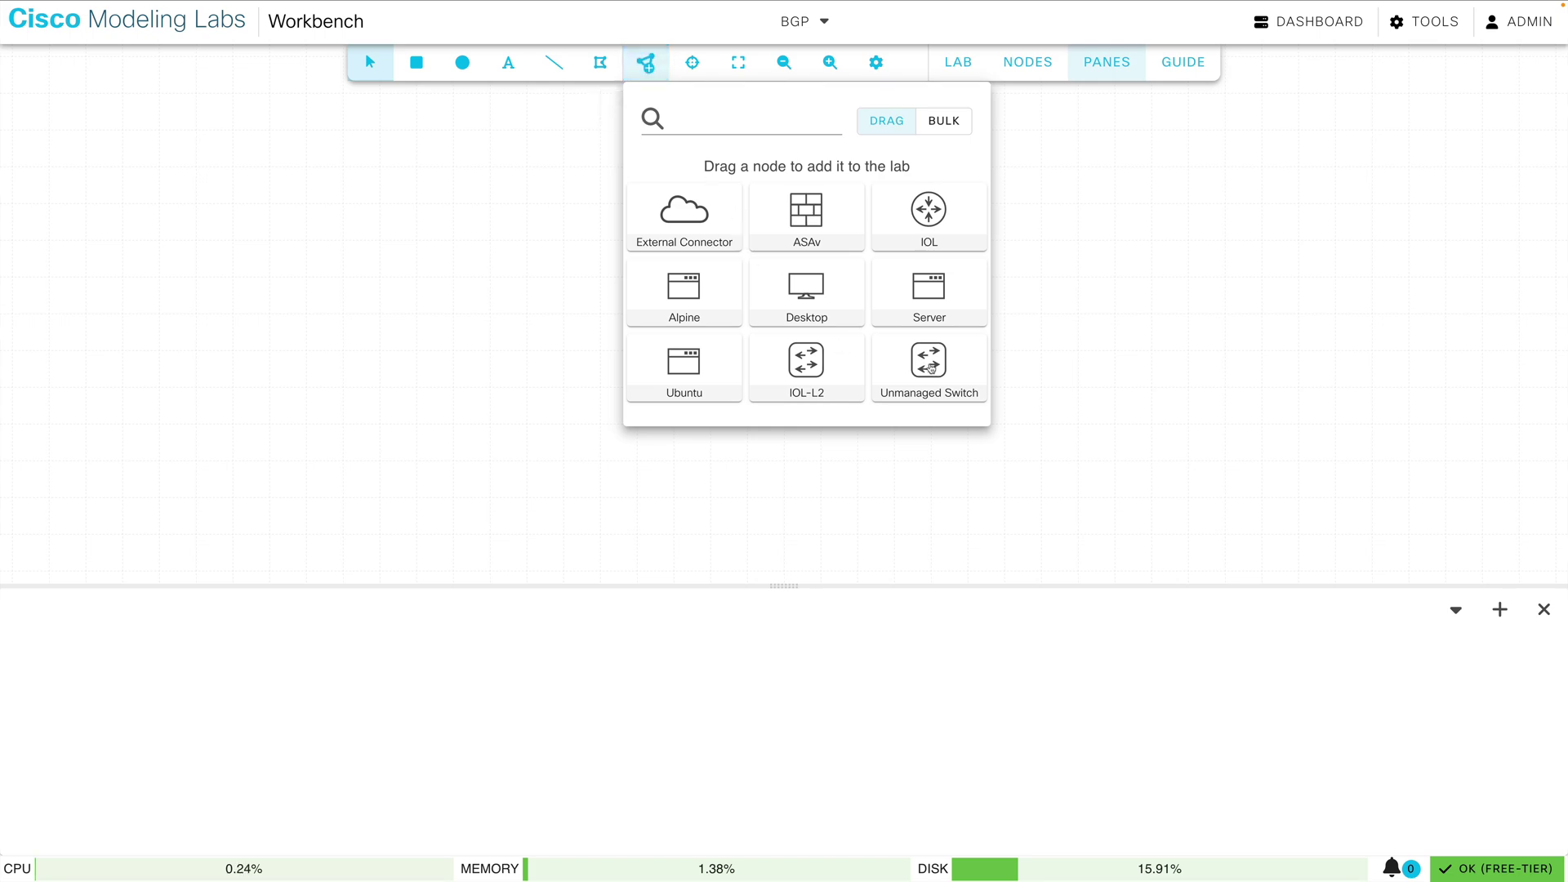
left_click_drag(932, 367, 723, 129)
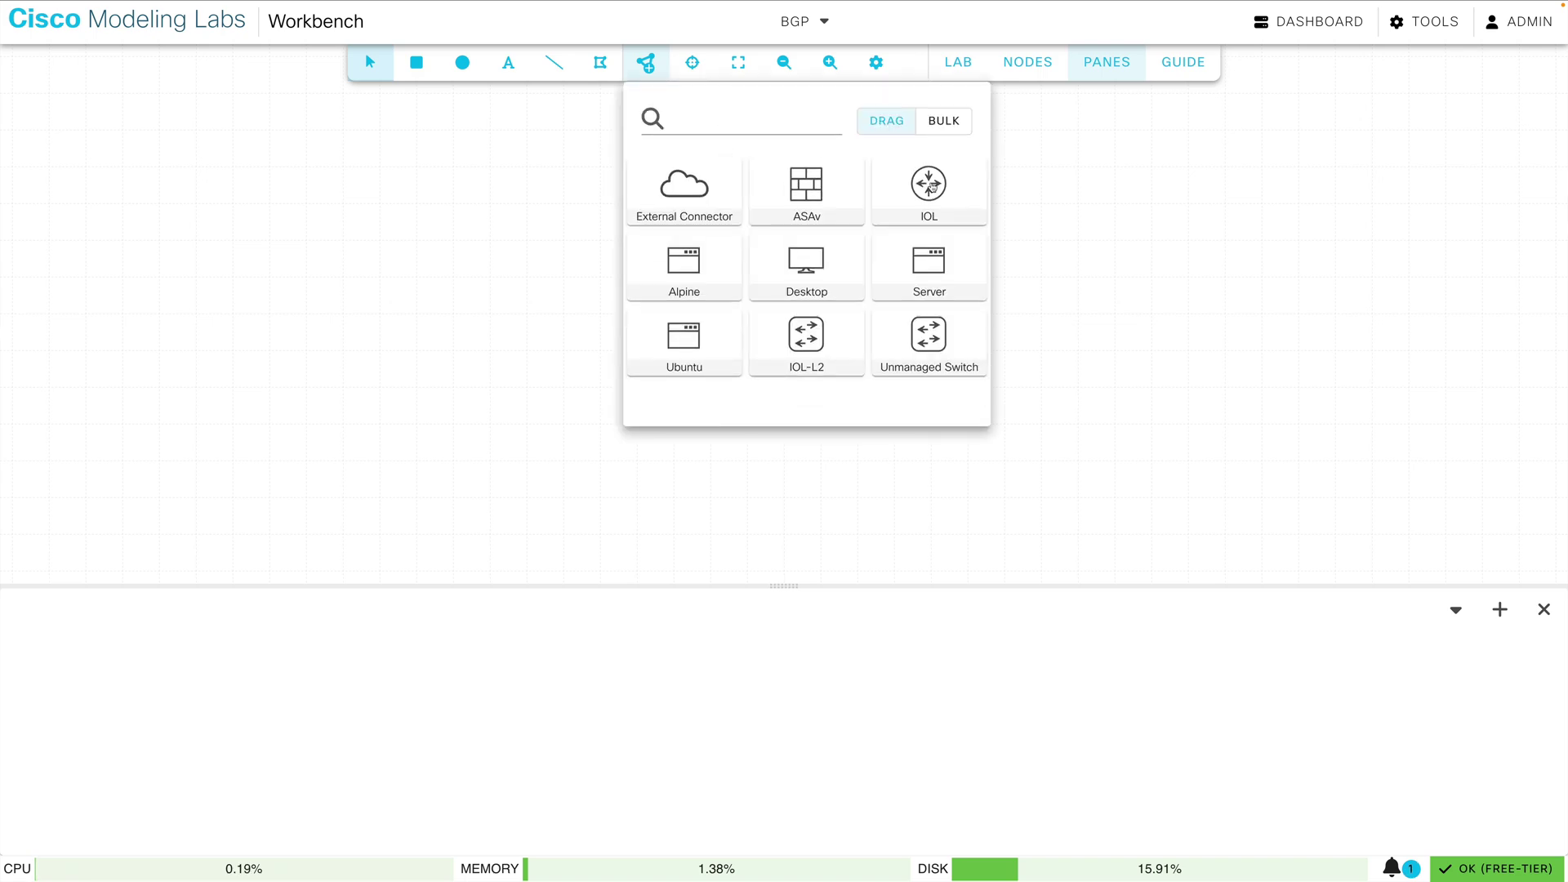
left_click_drag(933, 187, 725, 234)
left_click_drag(938, 191, 725, 355)
left_click_drag(923, 347, 730, 487)
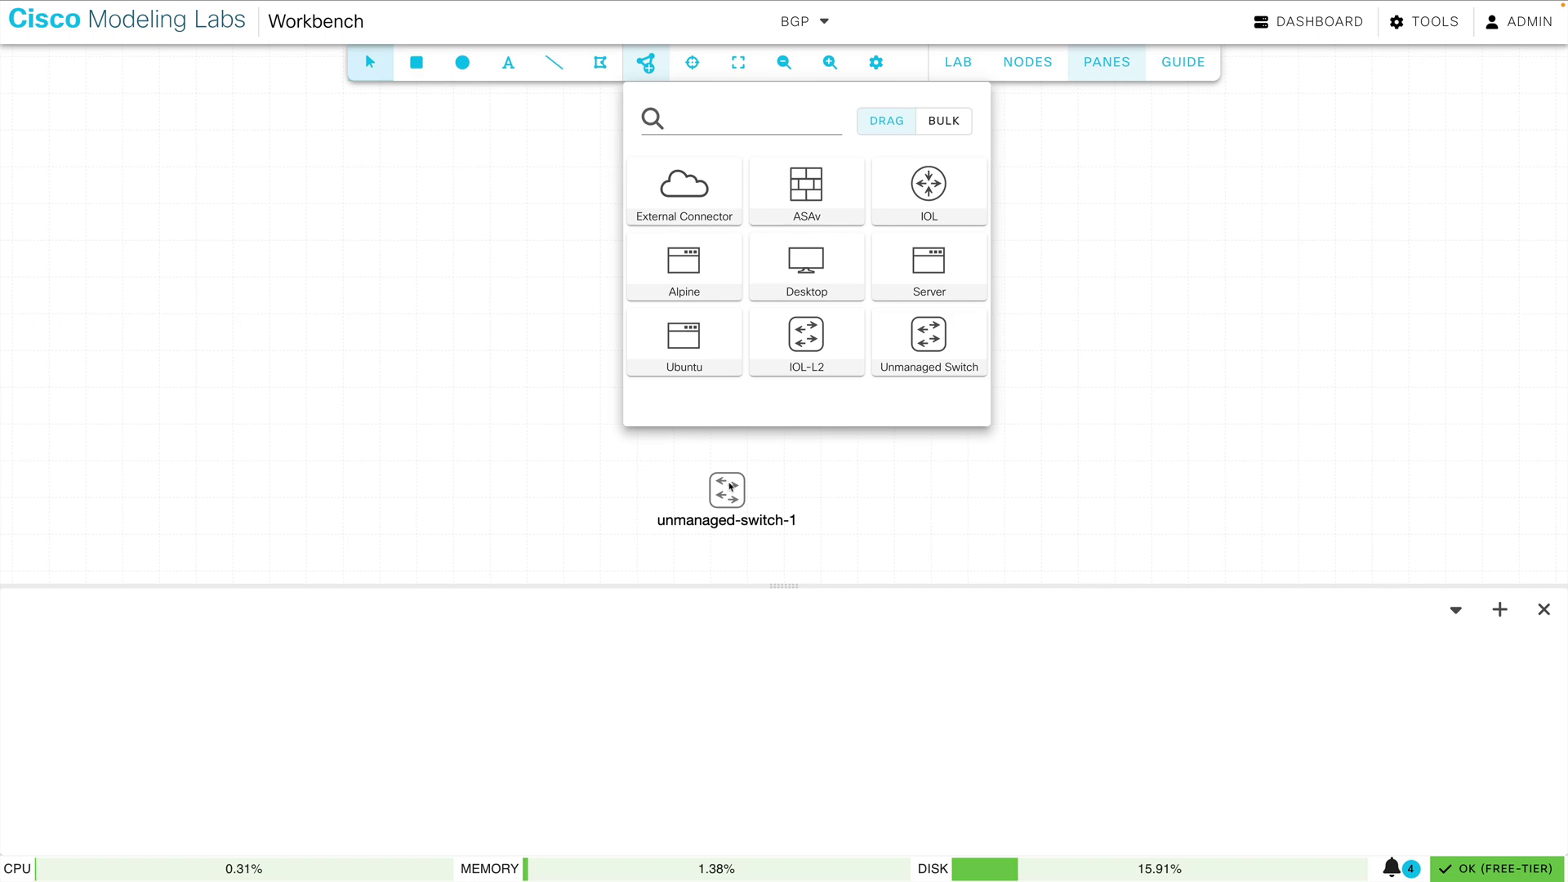
- Rename the top switch to SW1 and the first router to R1
left_click(777, 475)
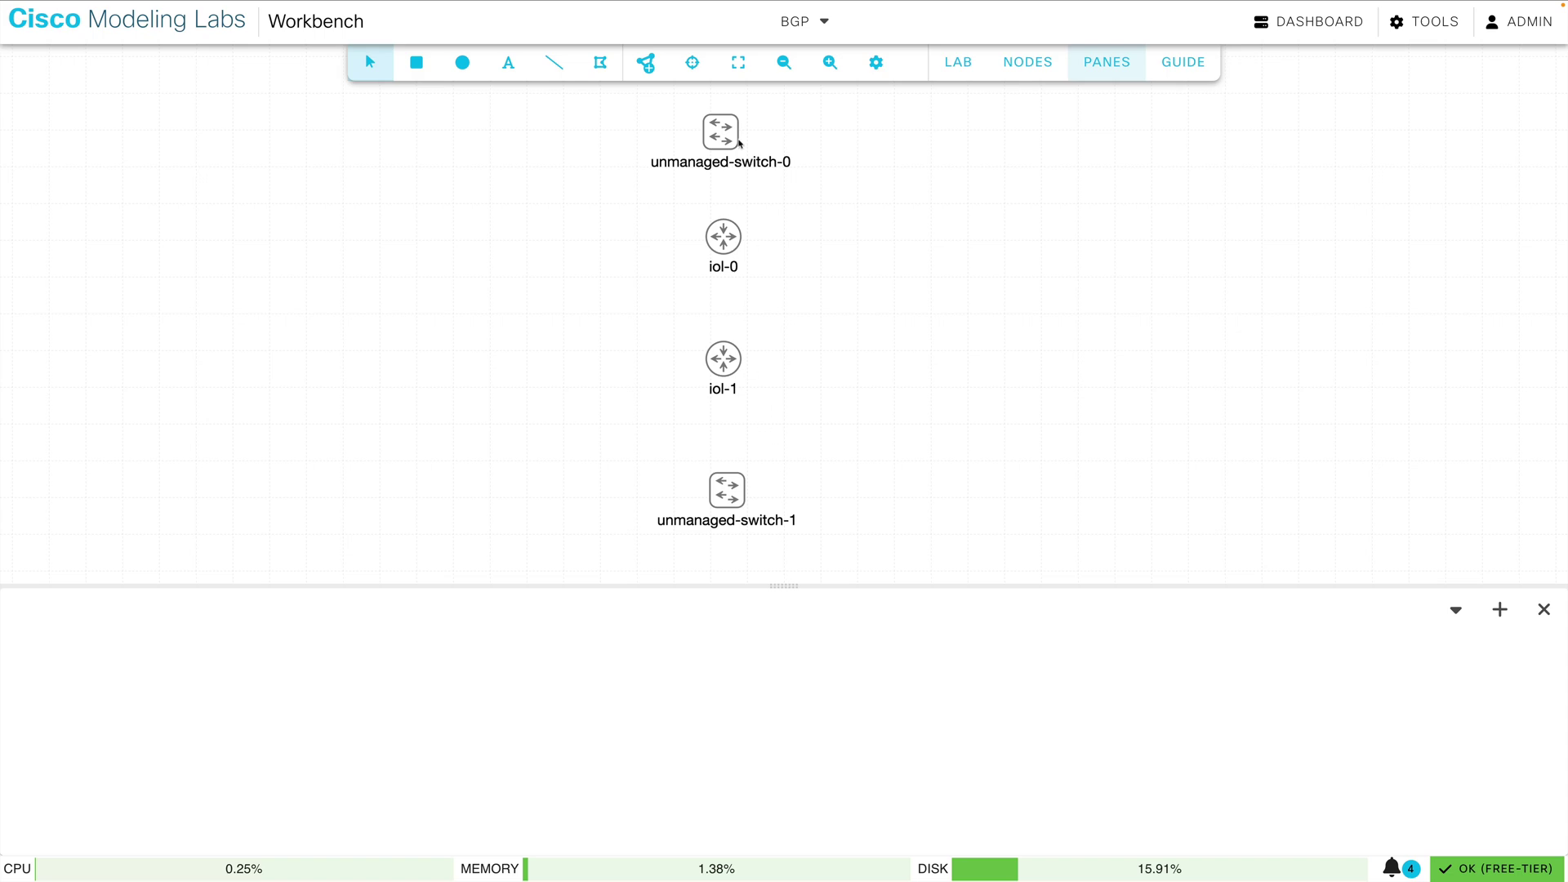
left_click(718, 133)
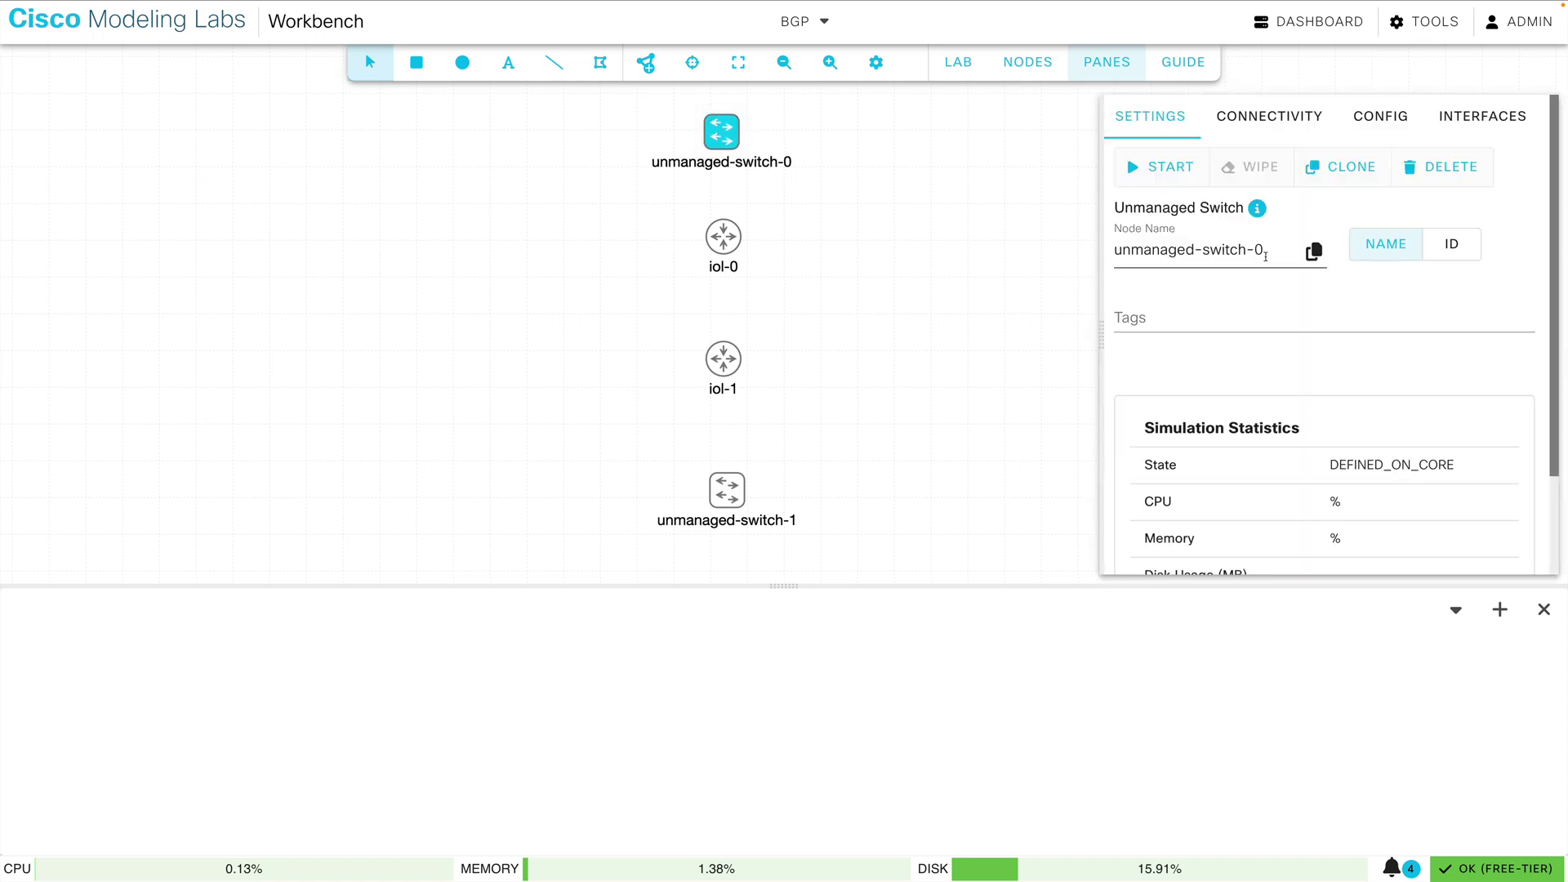
left_click_drag(1265, 250, 1043, 248)
type("SW1")
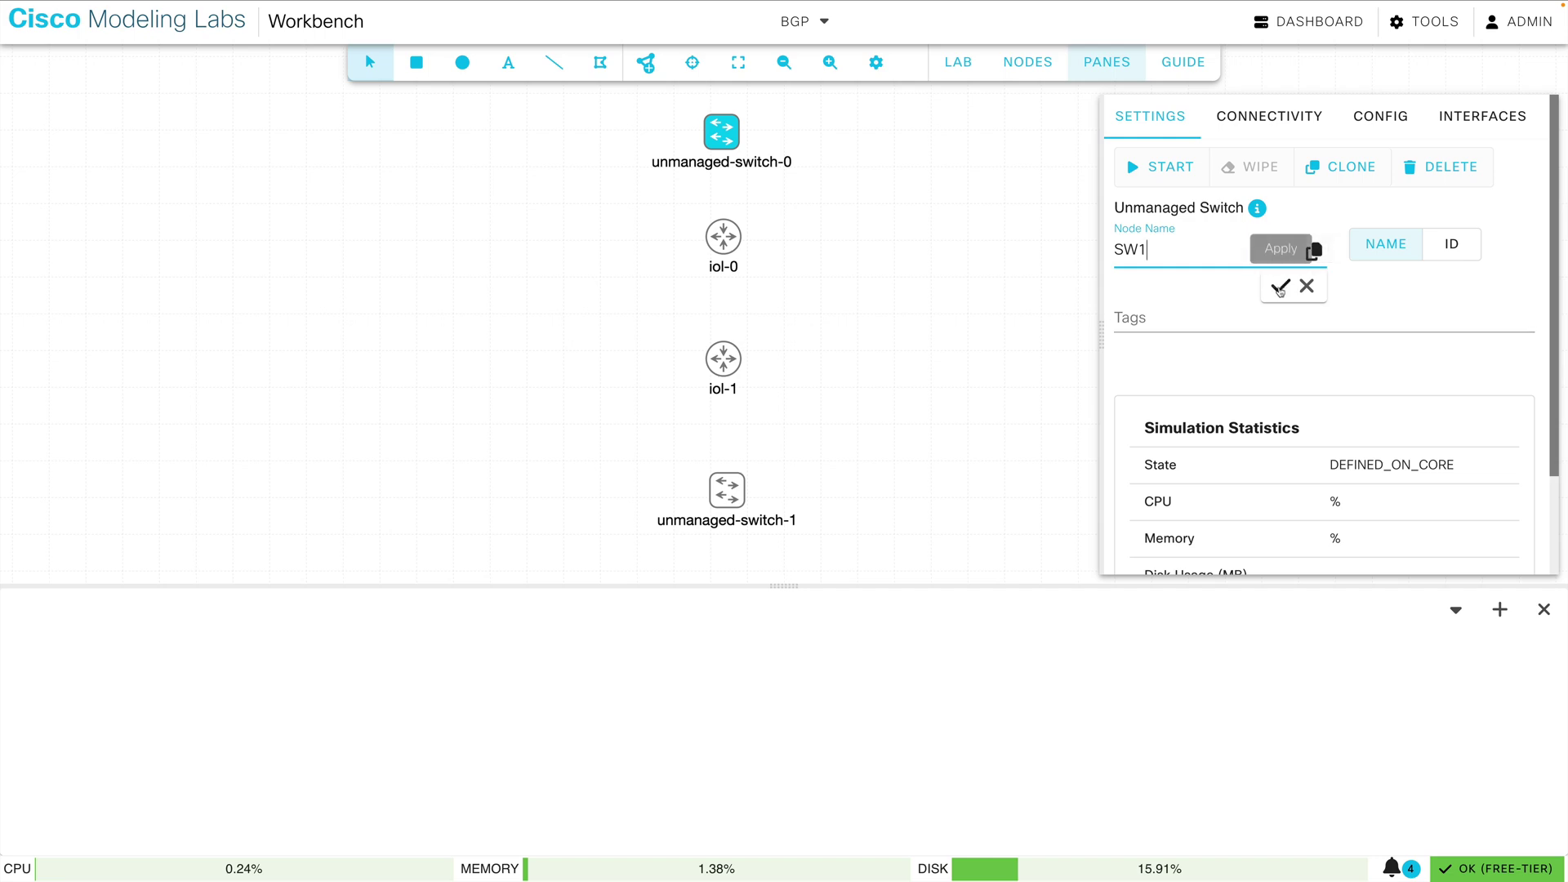
left_click(1280, 285)
left_click(726, 243)
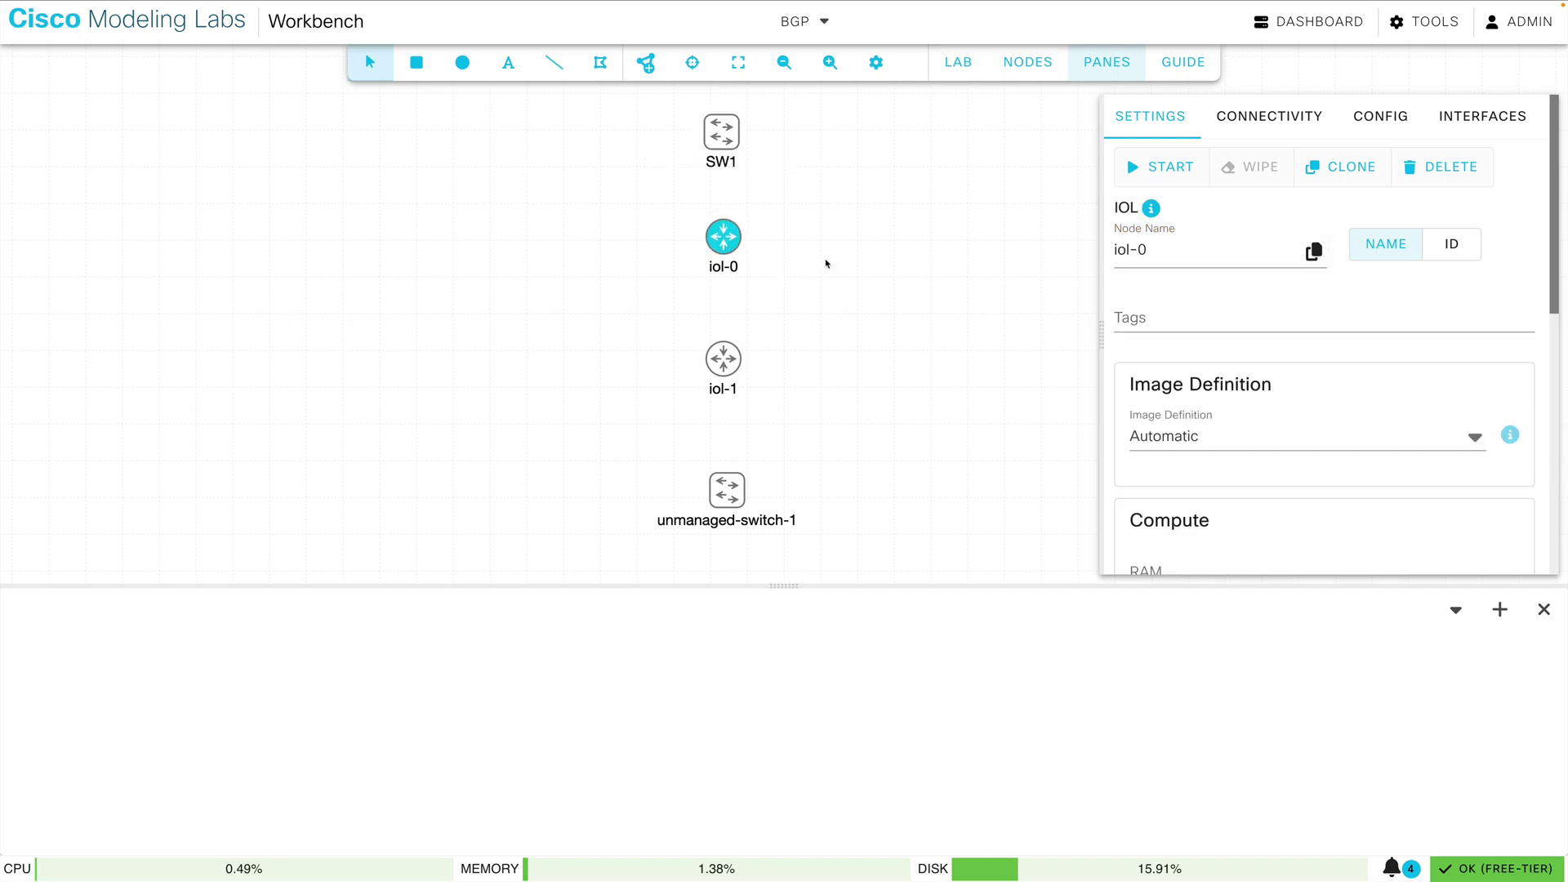
left_click_drag(1170, 251, 1073, 248)
type("R1")
left_click(1280, 286)
- Rename the second router to R2 and the bottom switch to SW2
left_click(725, 360)
left_click_drag(1152, 250, 1068, 245)
type("R2")
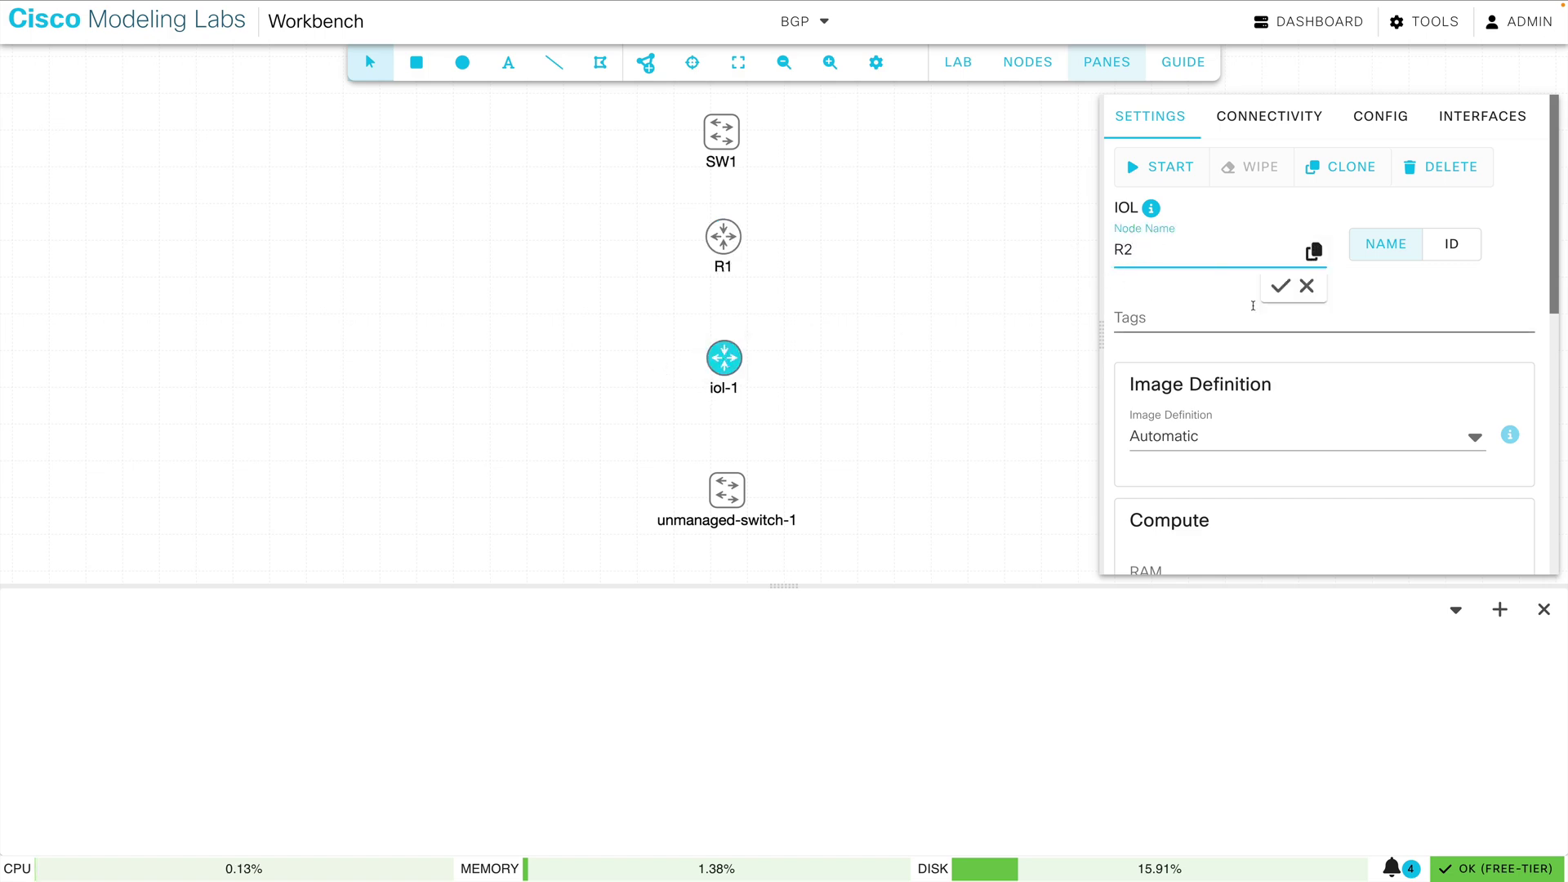
left_click(1281, 286)
left_click(723, 505)
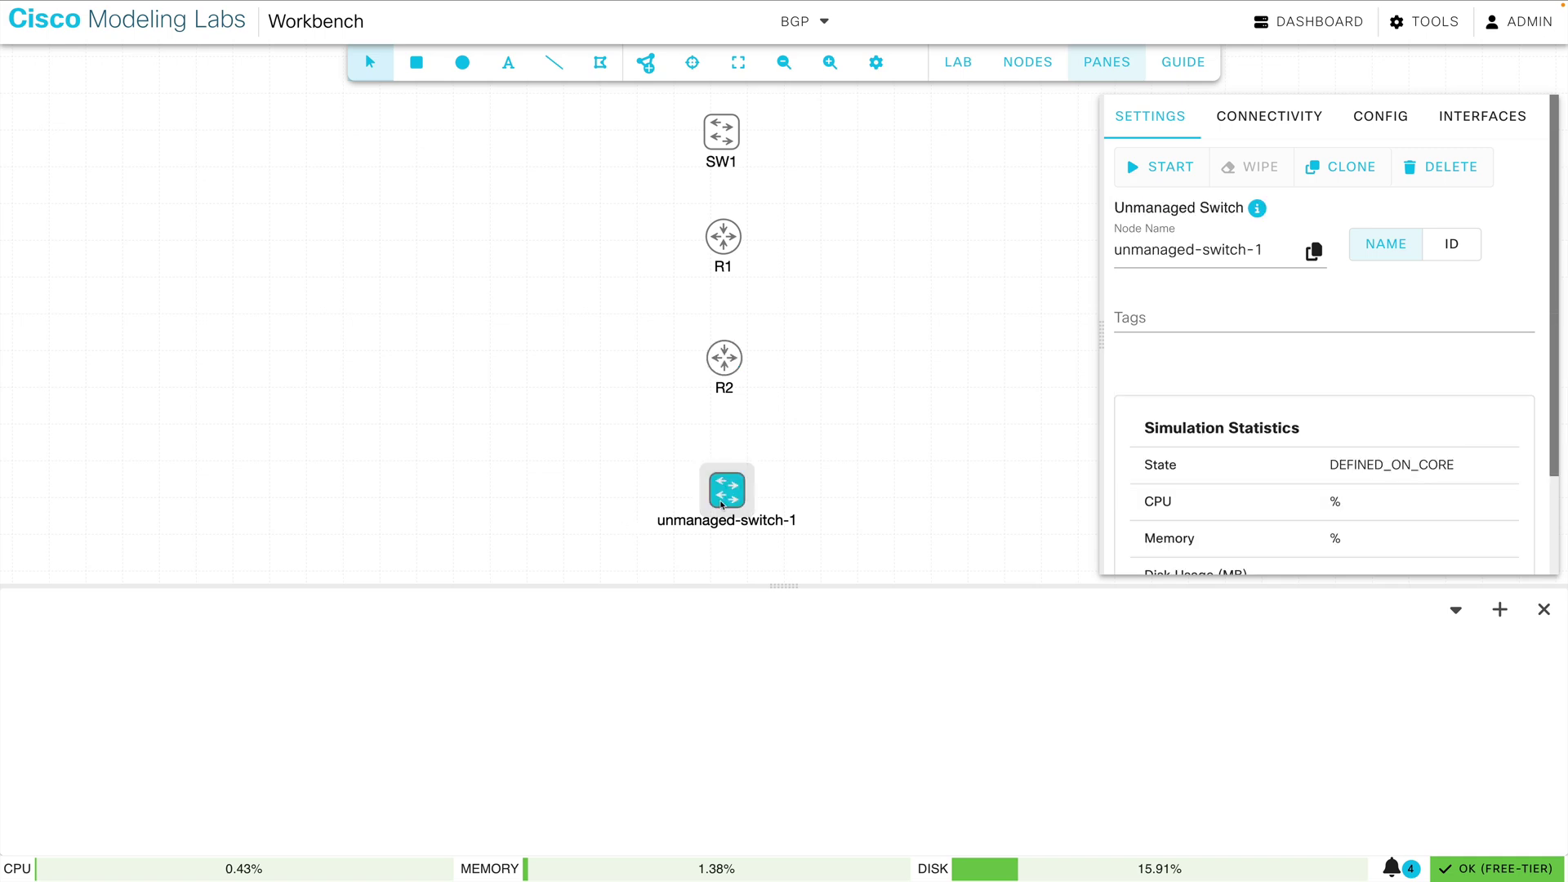
scroll(1175, 339, "down", 1)
scroll(1176, 339, "up", 1)
left_click_drag(1265, 249, 1013, 238)
type("SW2")
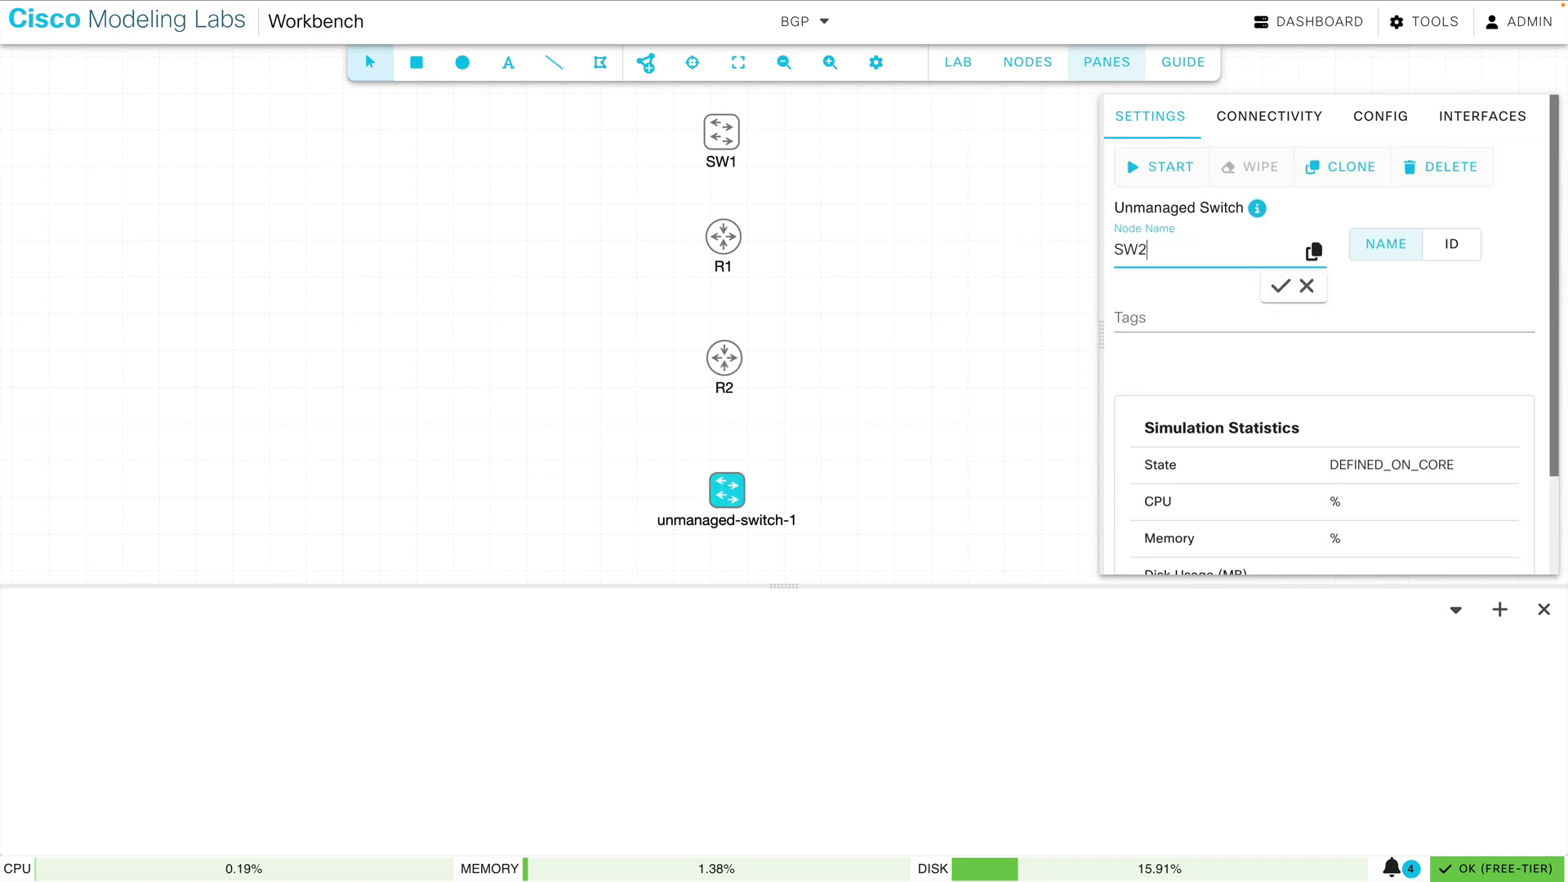
key("Return")
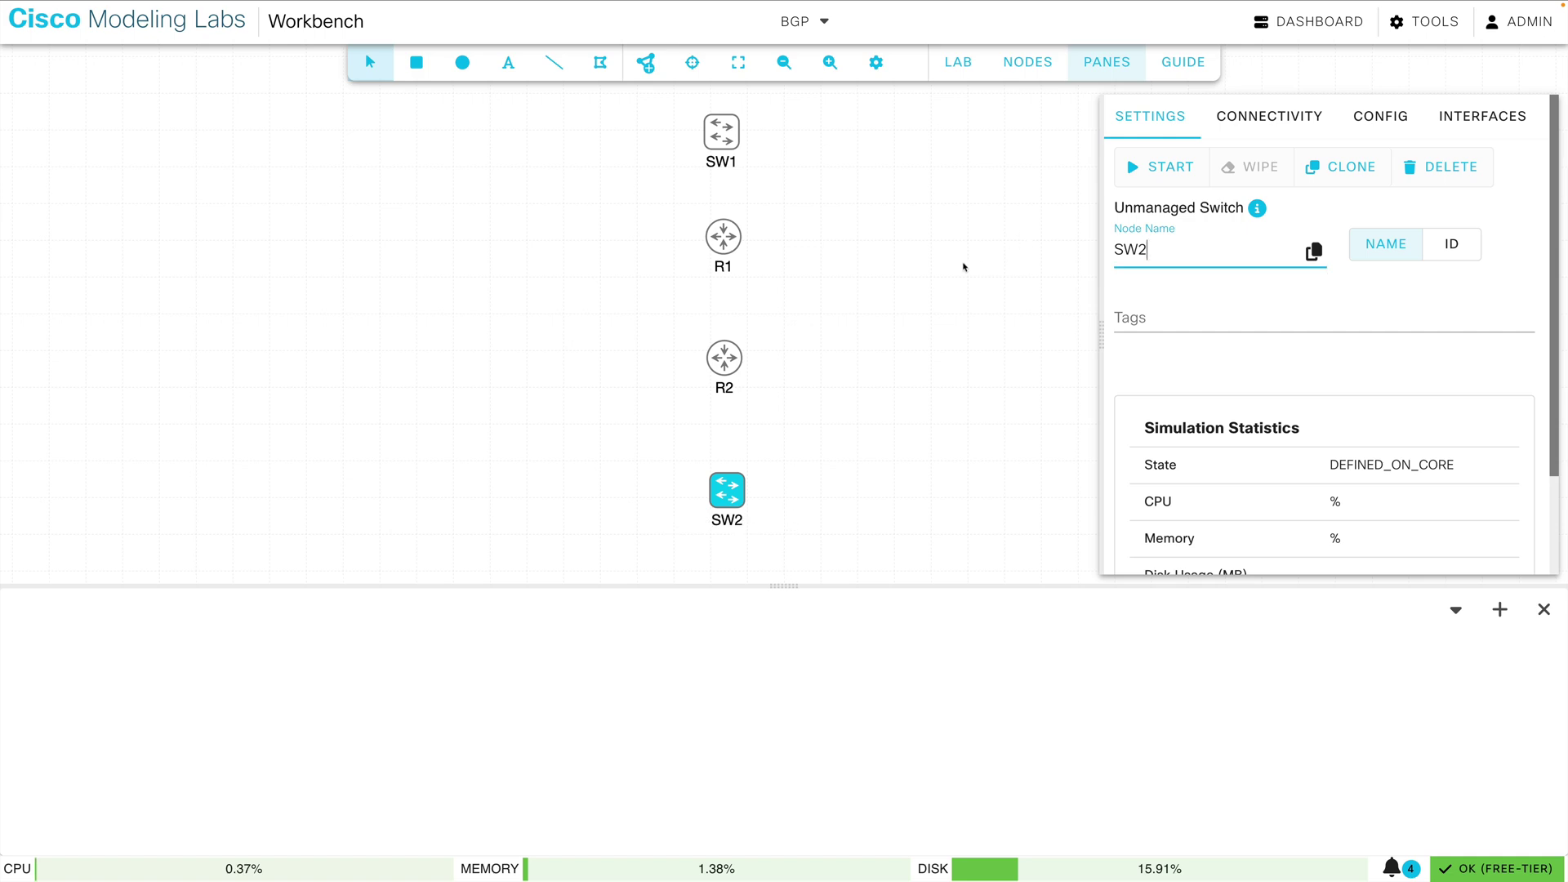
- Link SW1 to R1's Eth0/1 interface
right_click(721, 137)
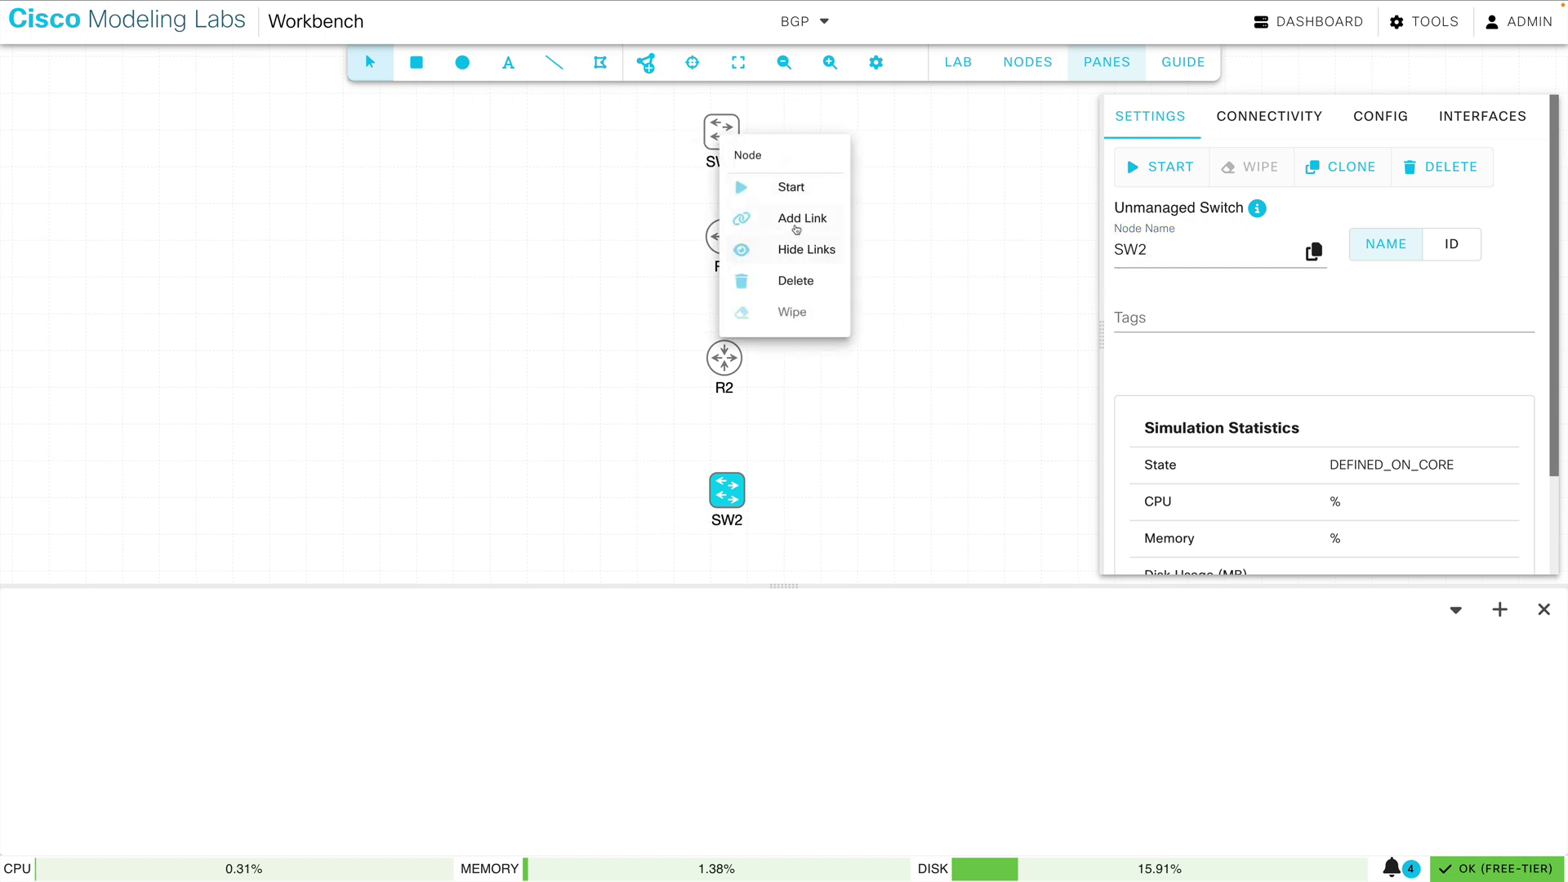
left_click(797, 219)
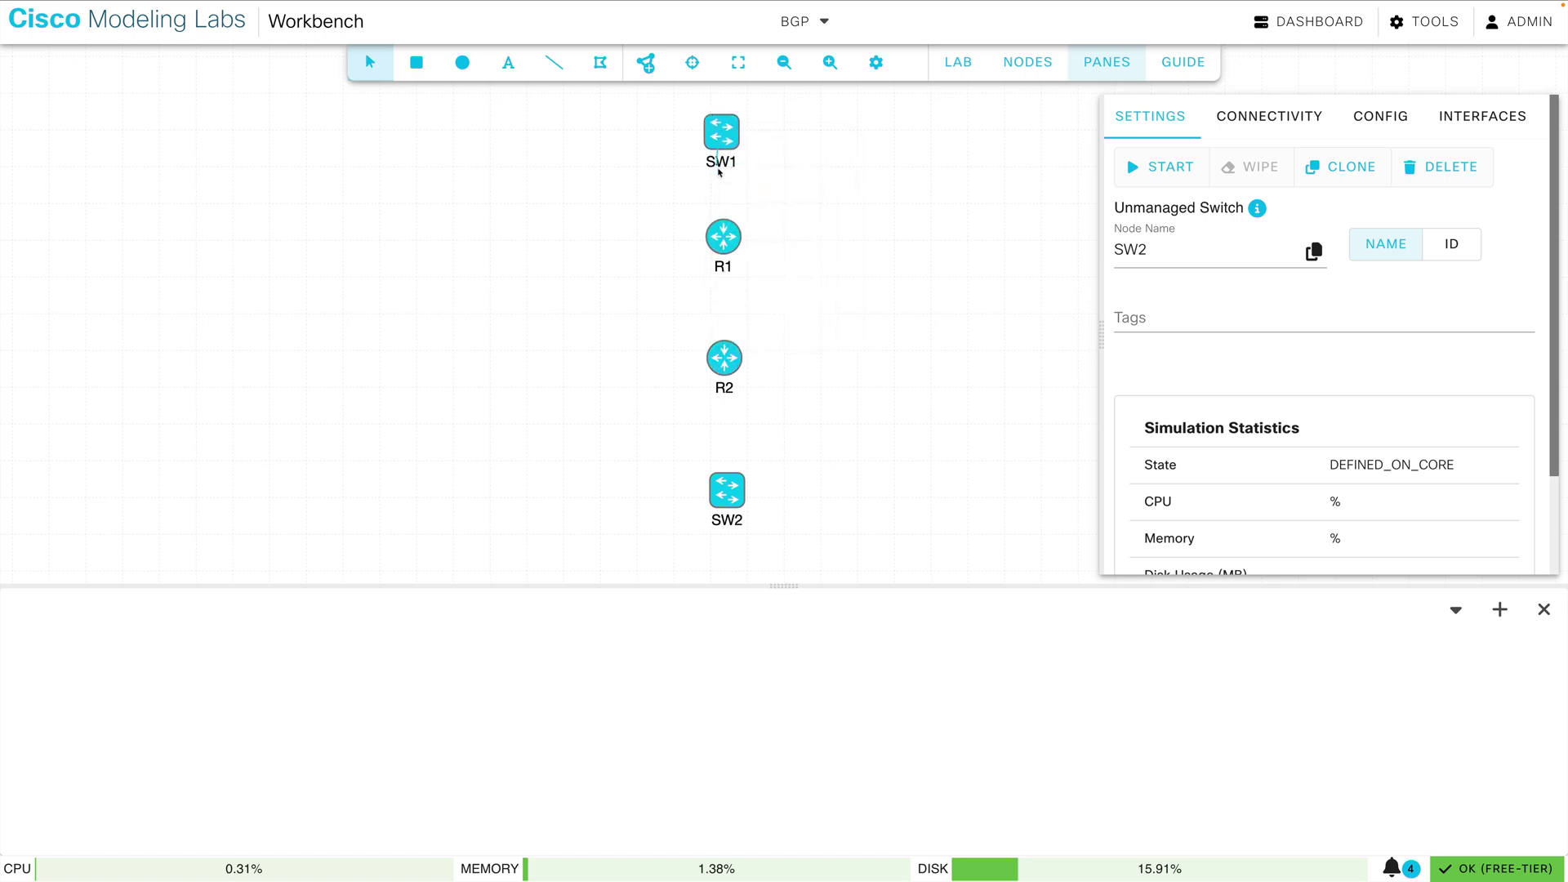
left_click(724, 235)
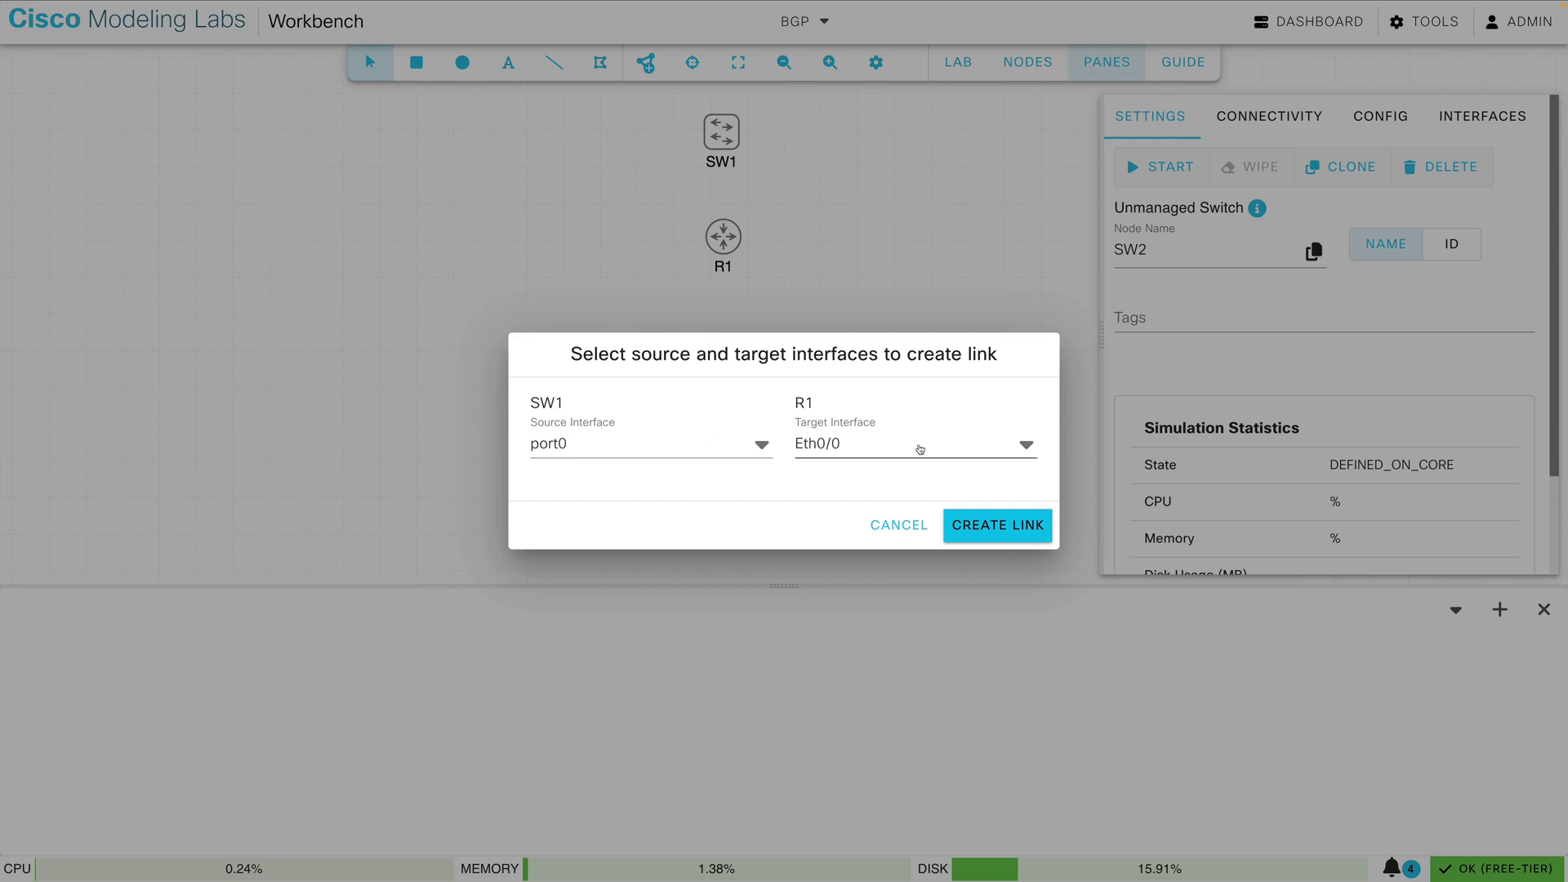
left_click(920, 450)
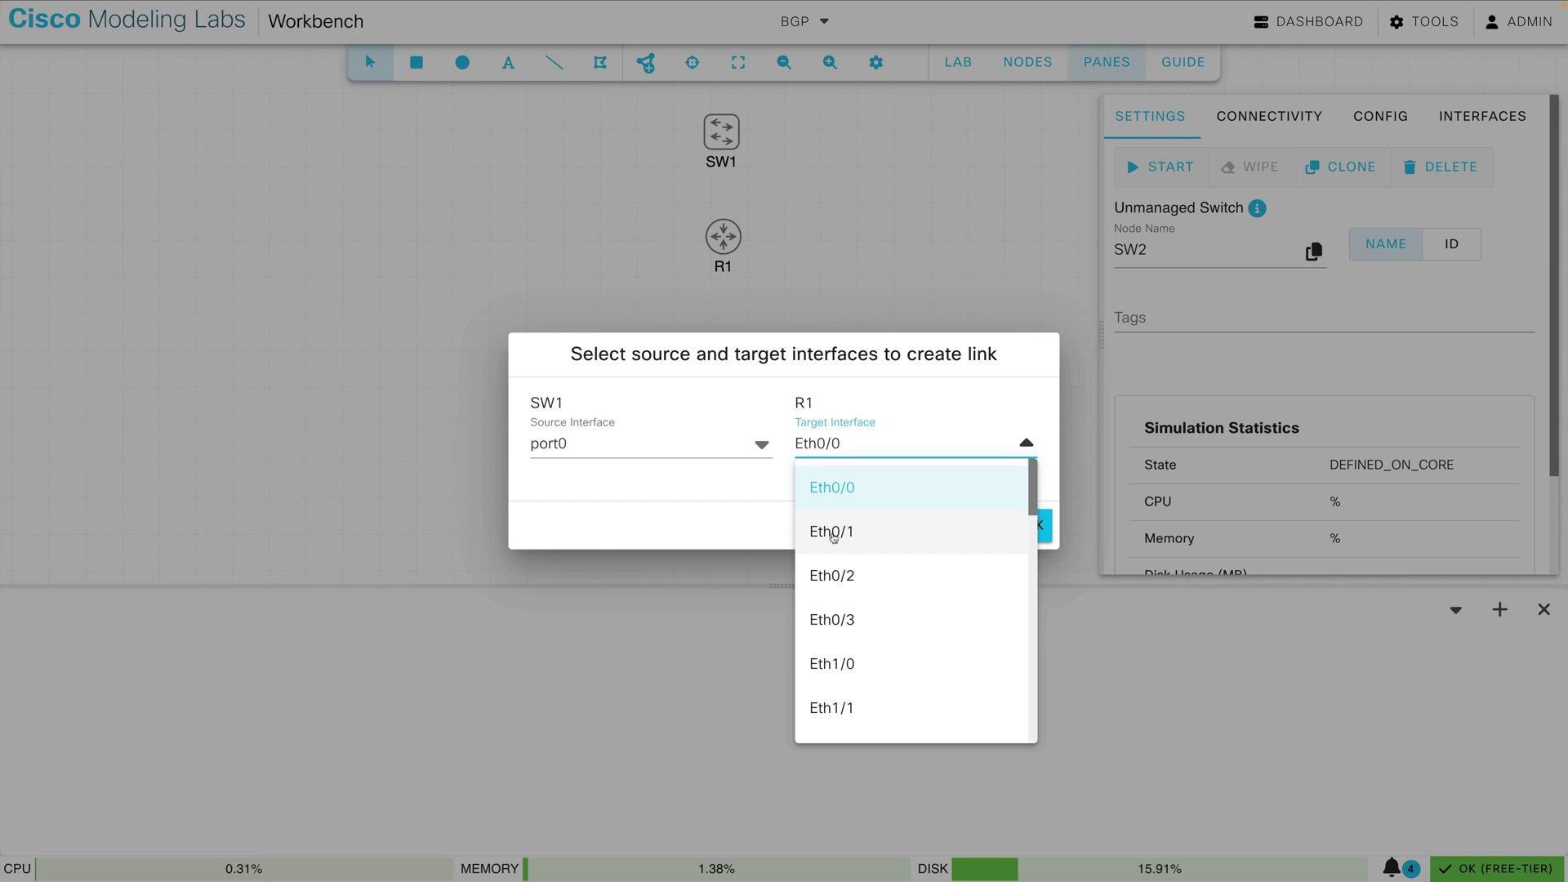
left_click(833, 533)
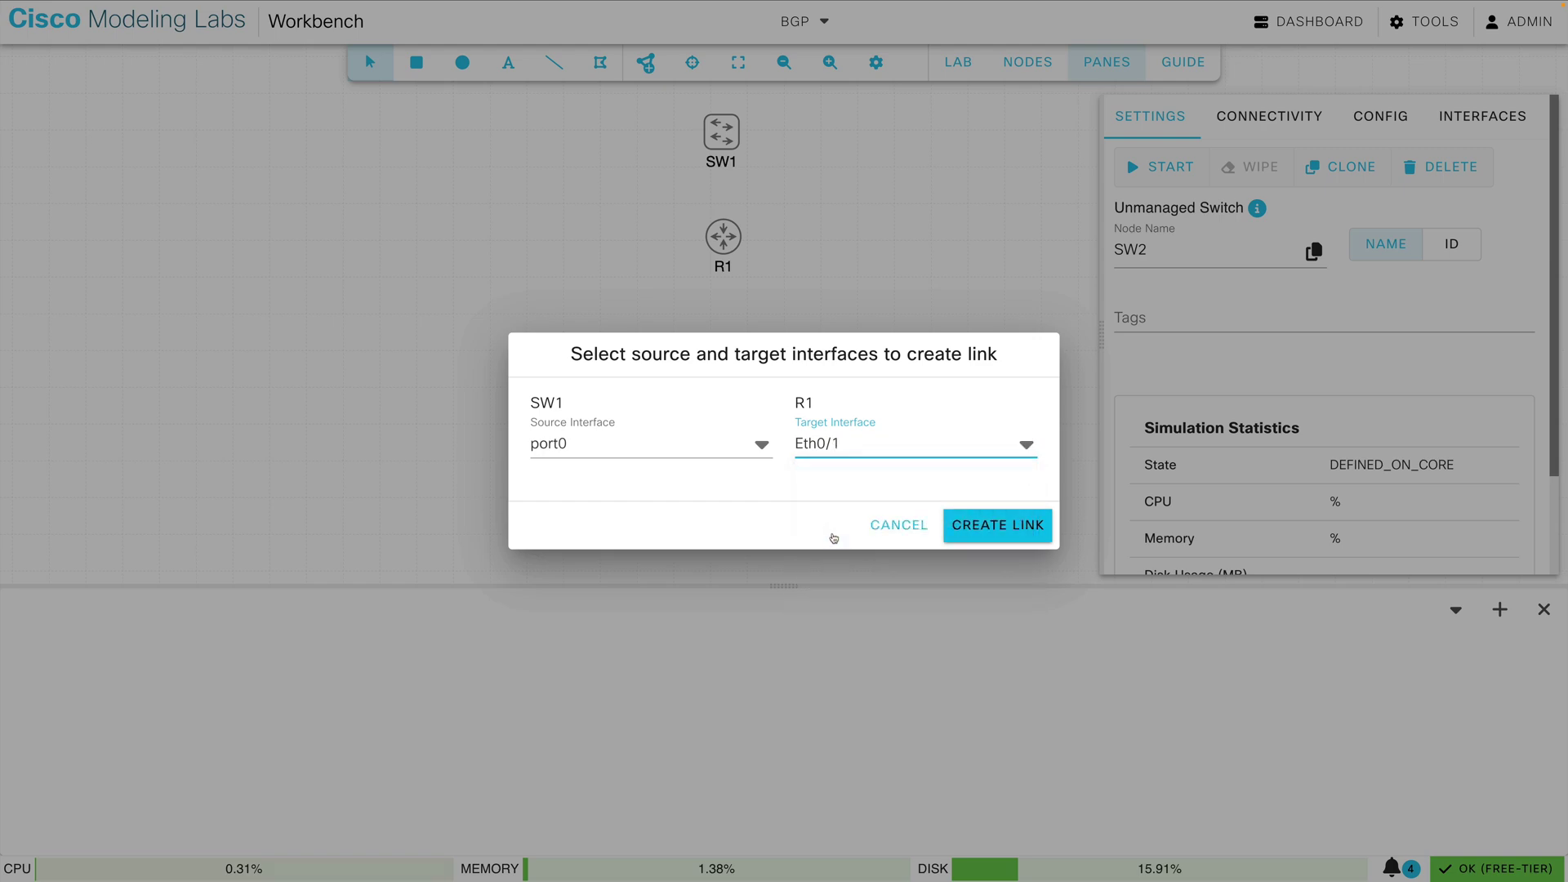
left_click(964, 530)
- Link R1's Eth0/2 to R2's Eth0/1
right_click(724, 245)
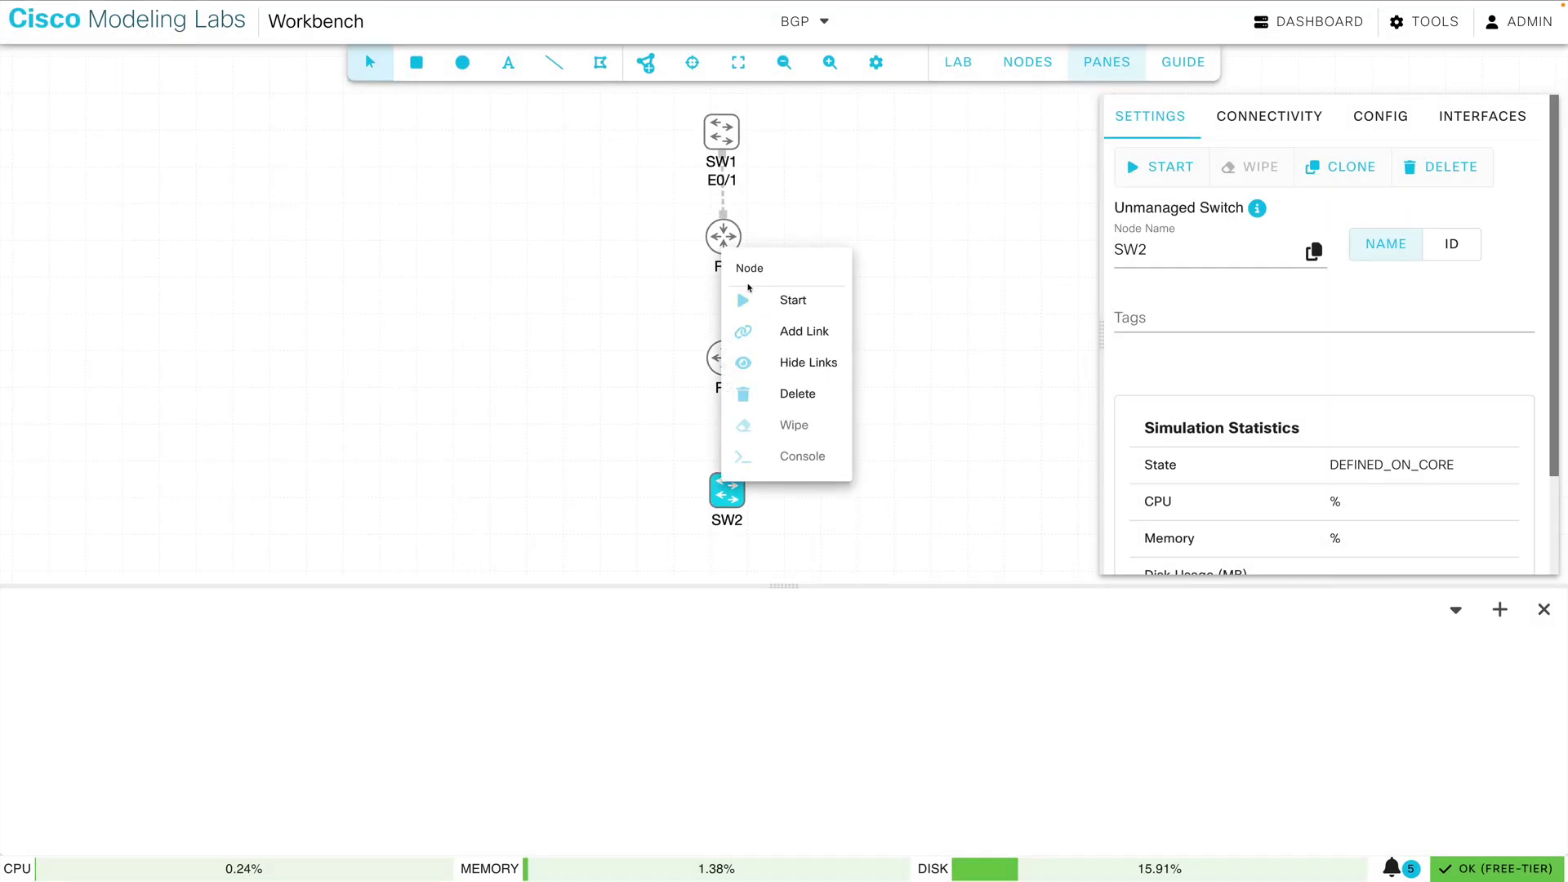
left_click(772, 331)
left_click(725, 357)
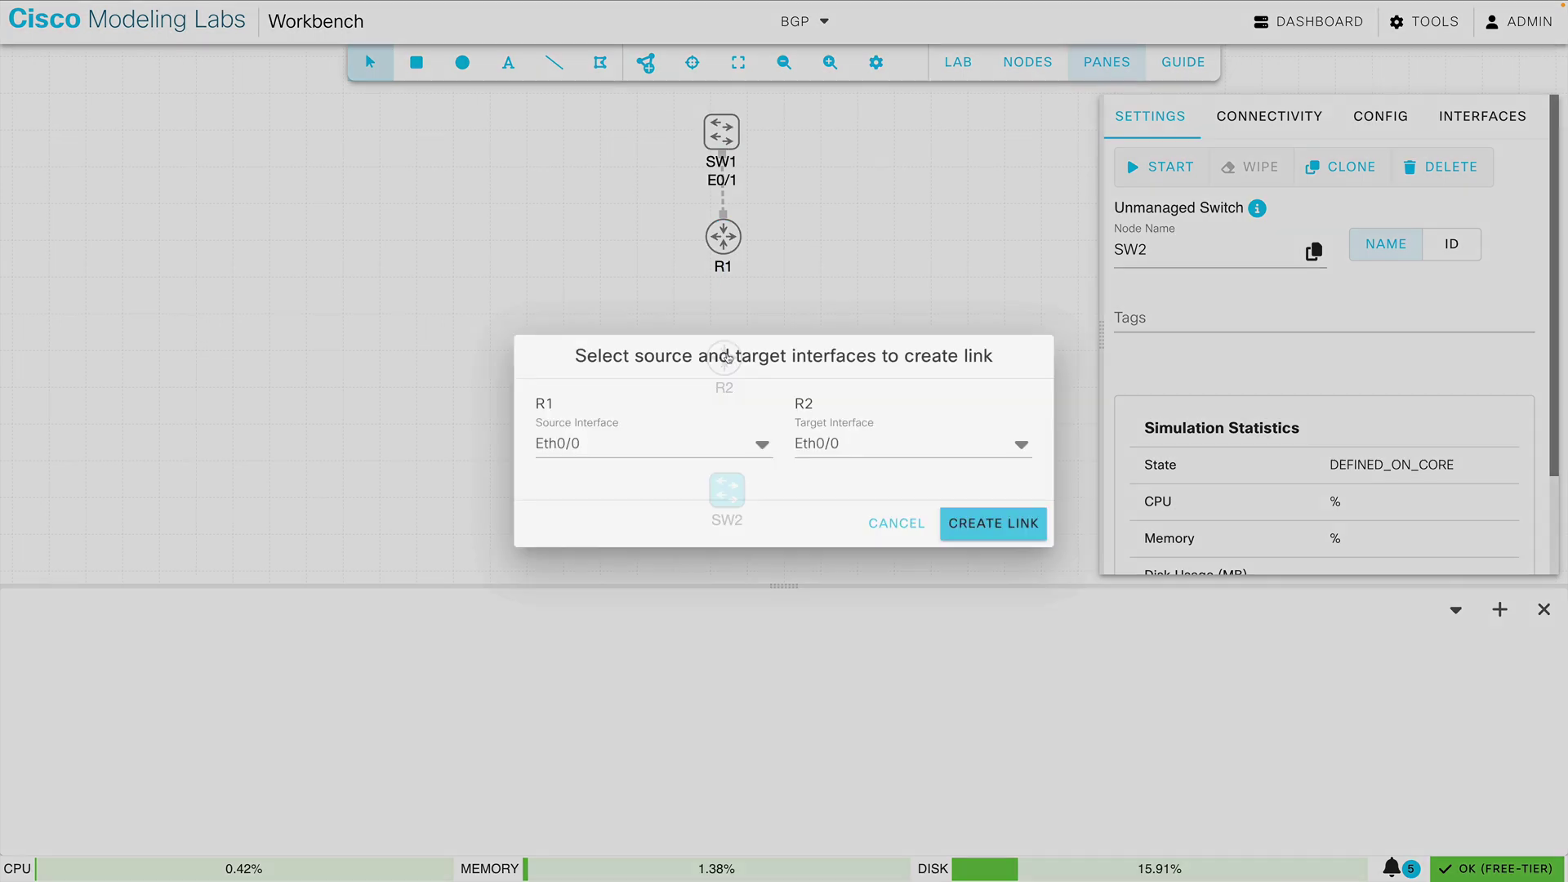
left_click(760, 445)
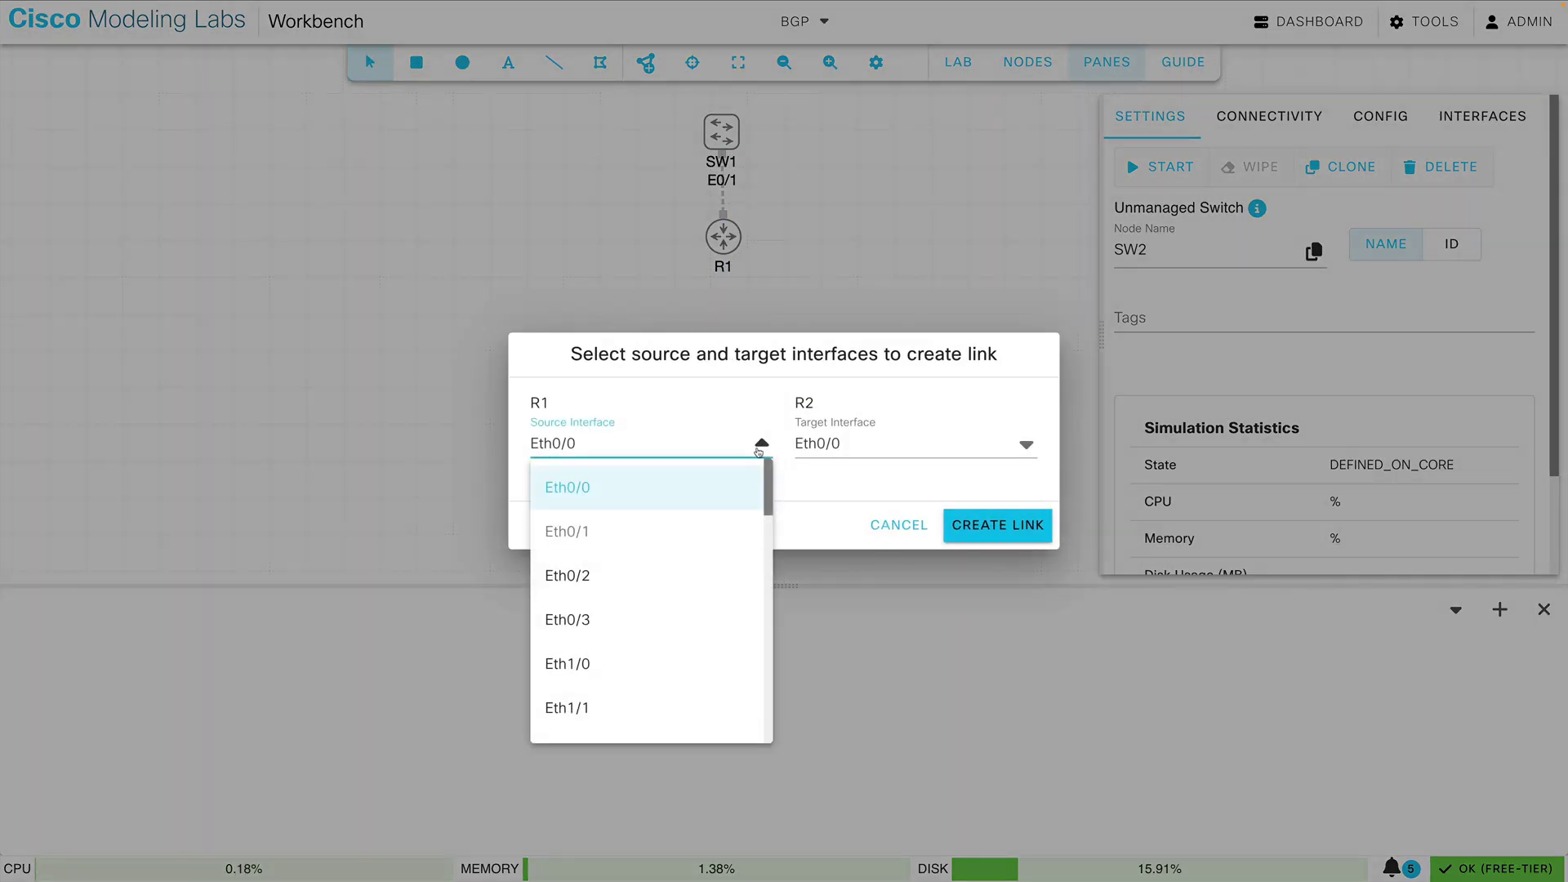
left_click(605, 576)
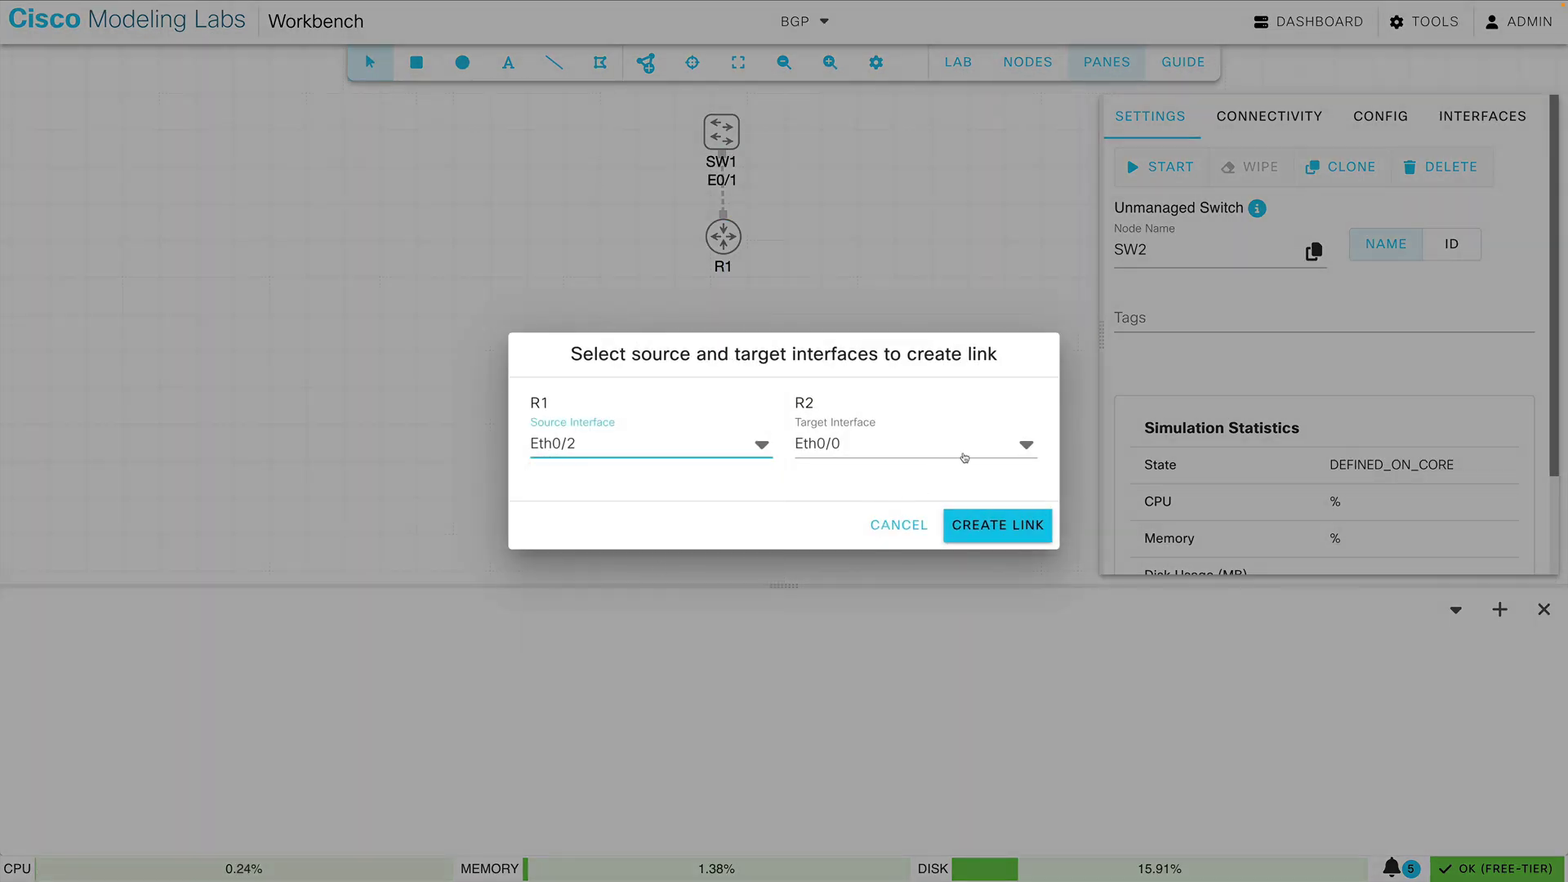
left_click(1005, 451)
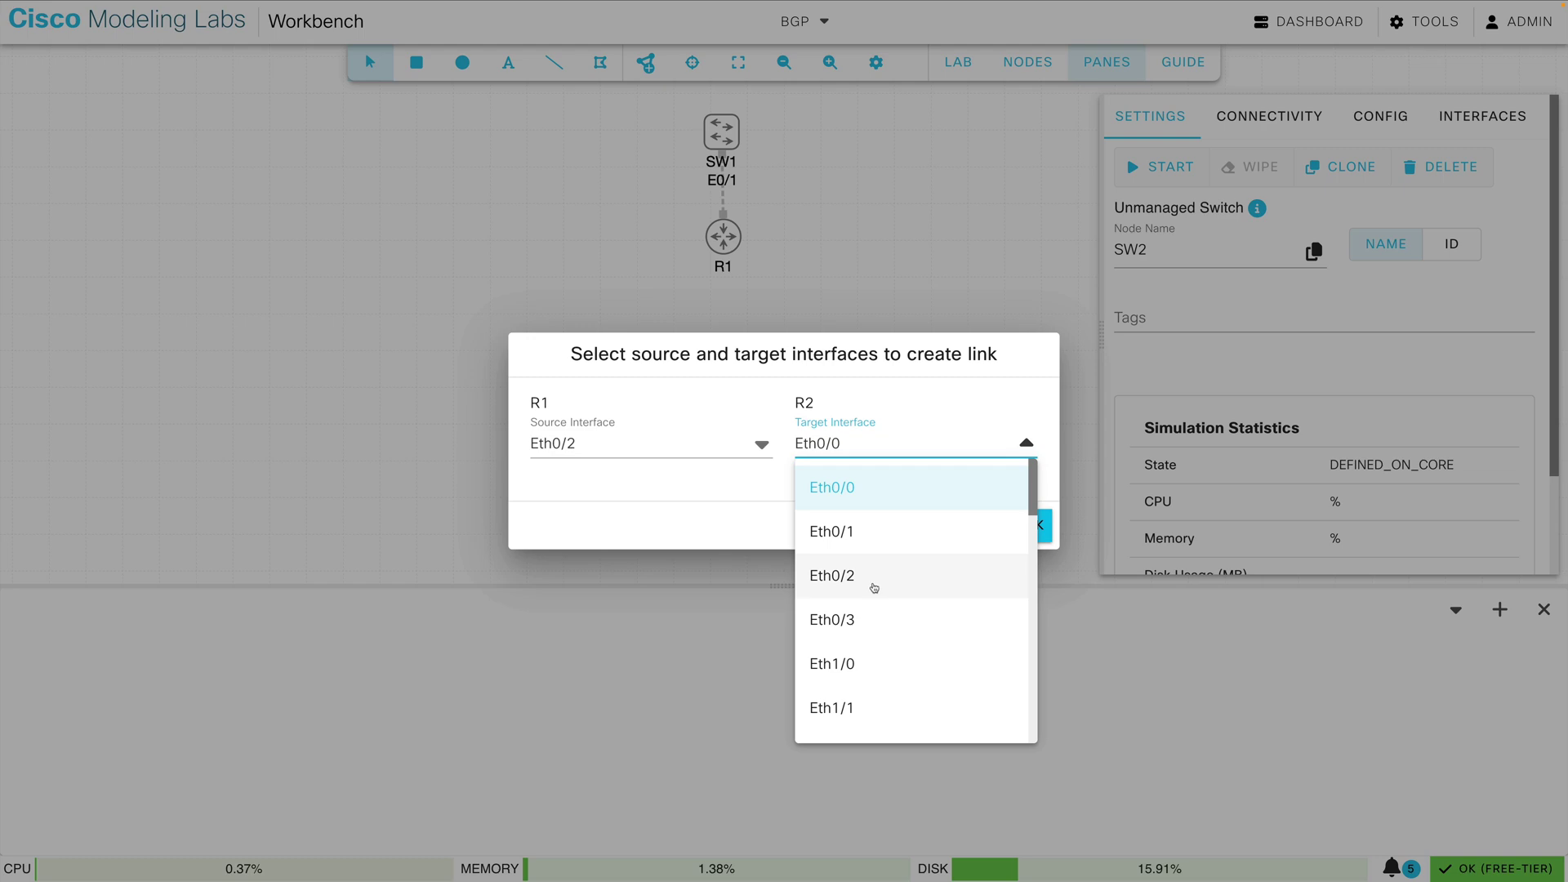
left_click(854, 535)
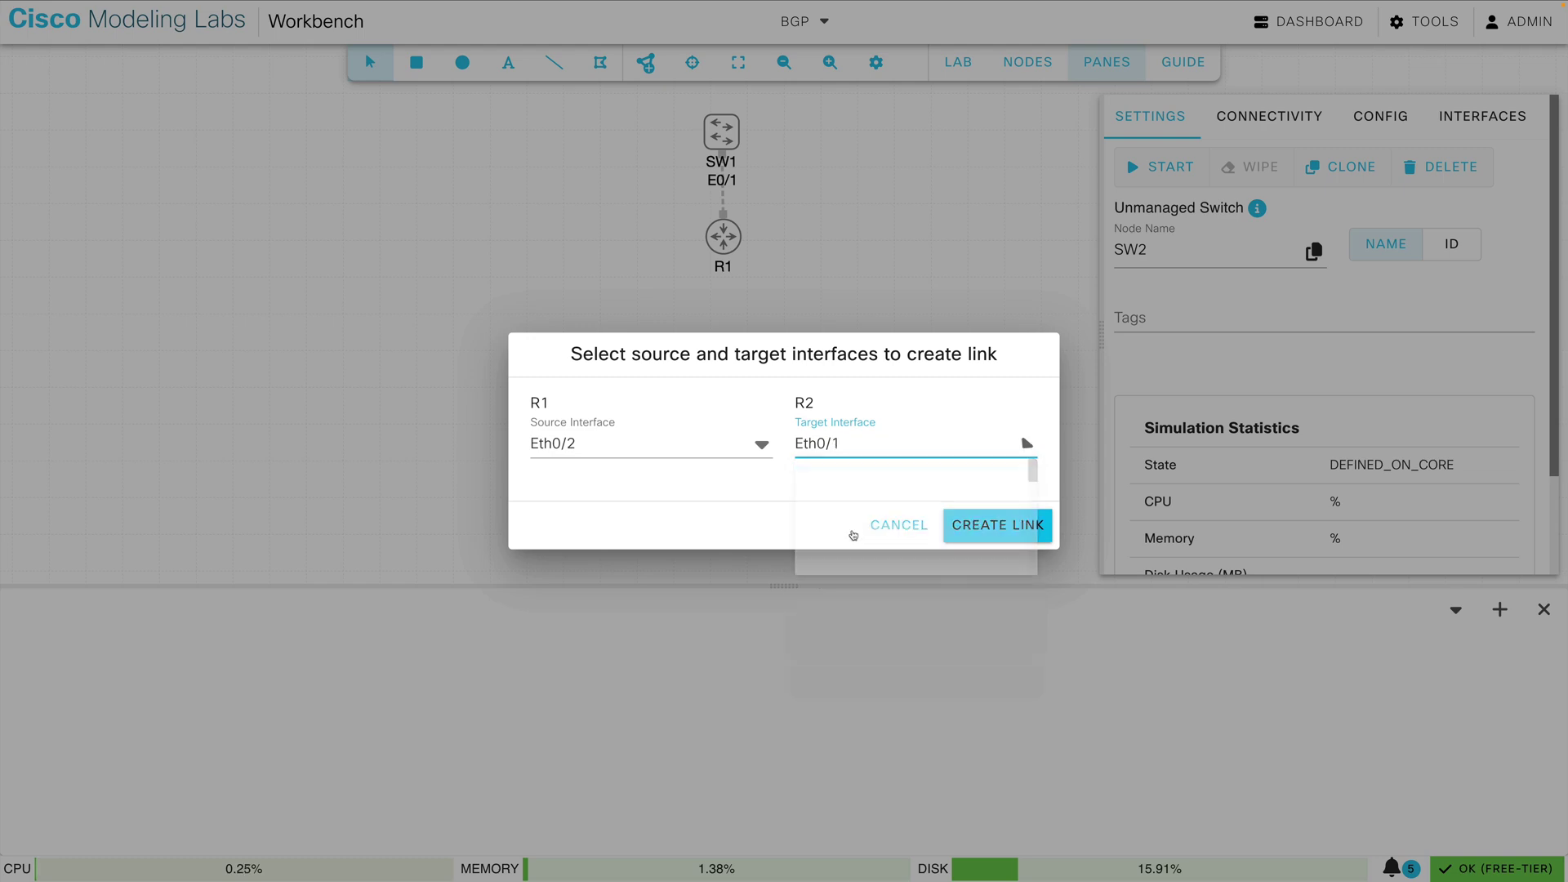
left_click(986, 532)
- Link R2's Eth0/2 to SW2's port0
right_click(726, 362)
left_click(798, 441)
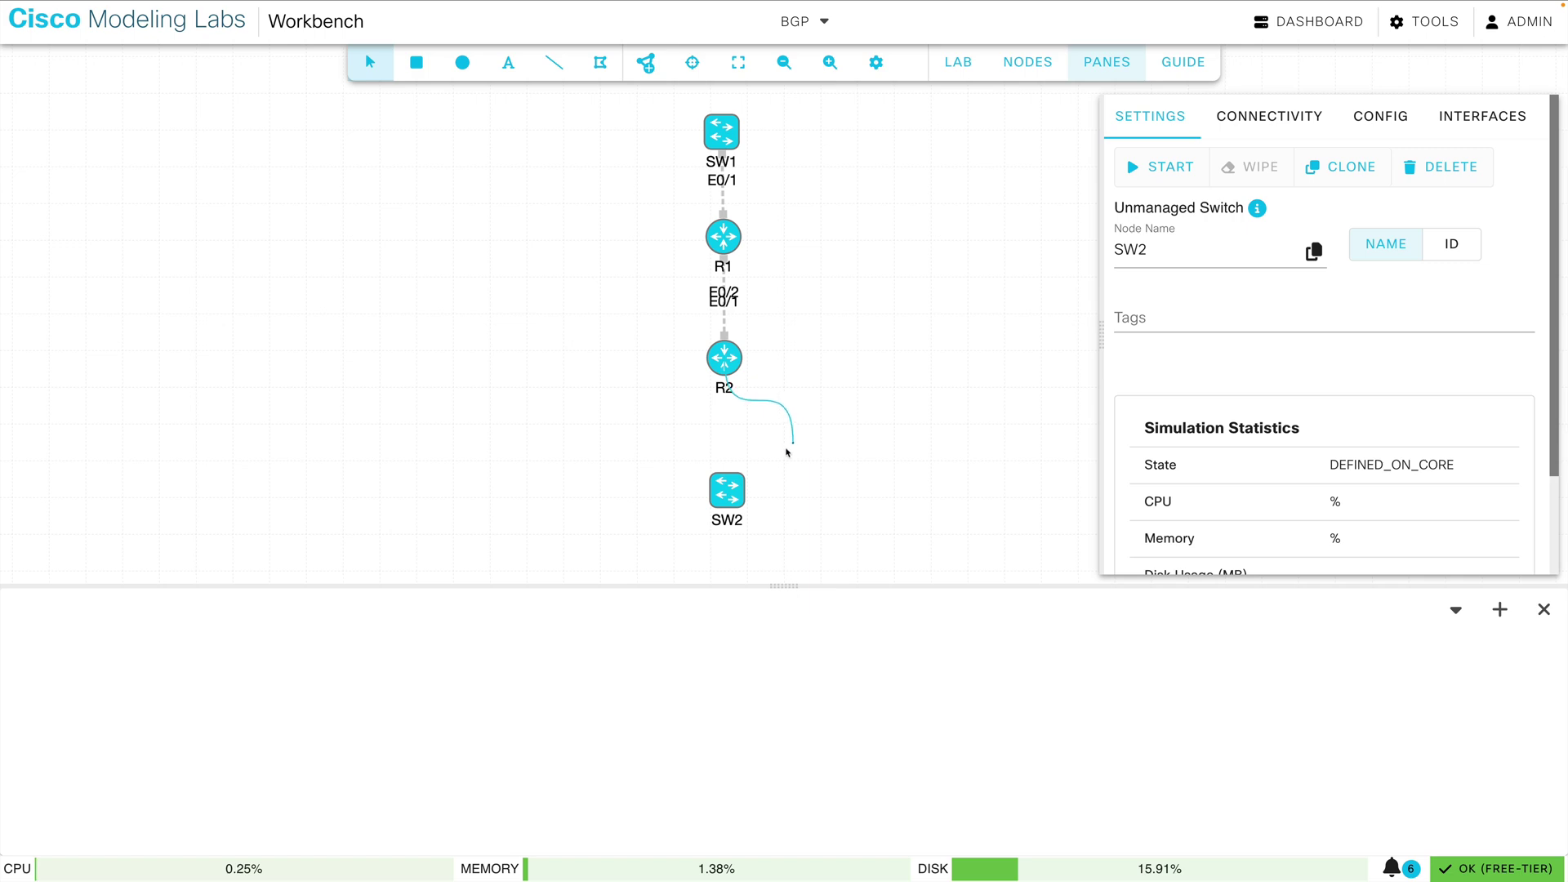
left_click(730, 490)
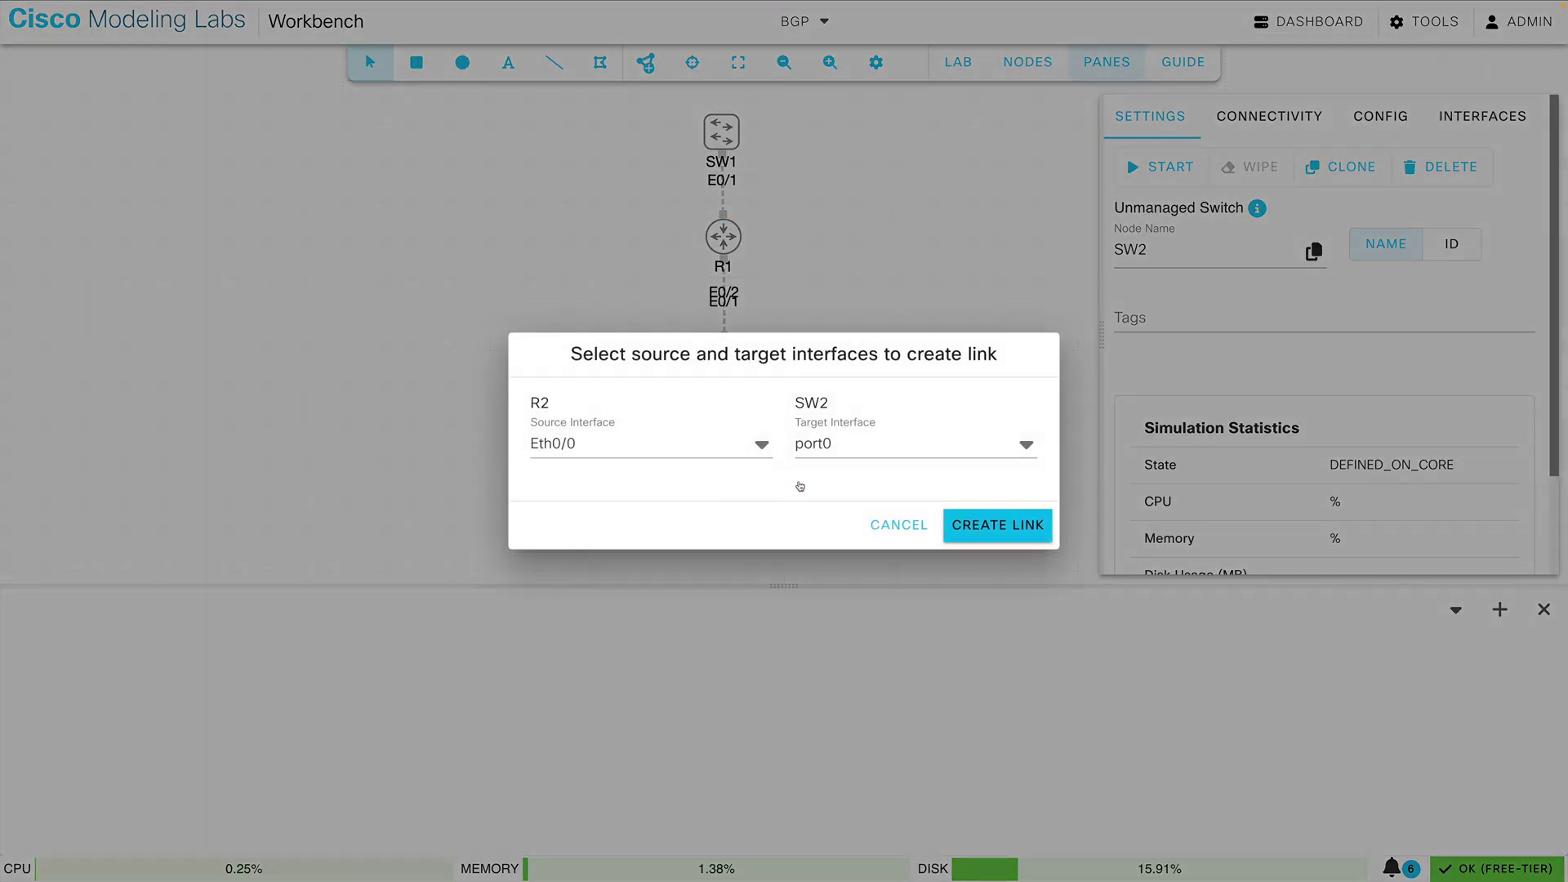
left_click(761, 447)
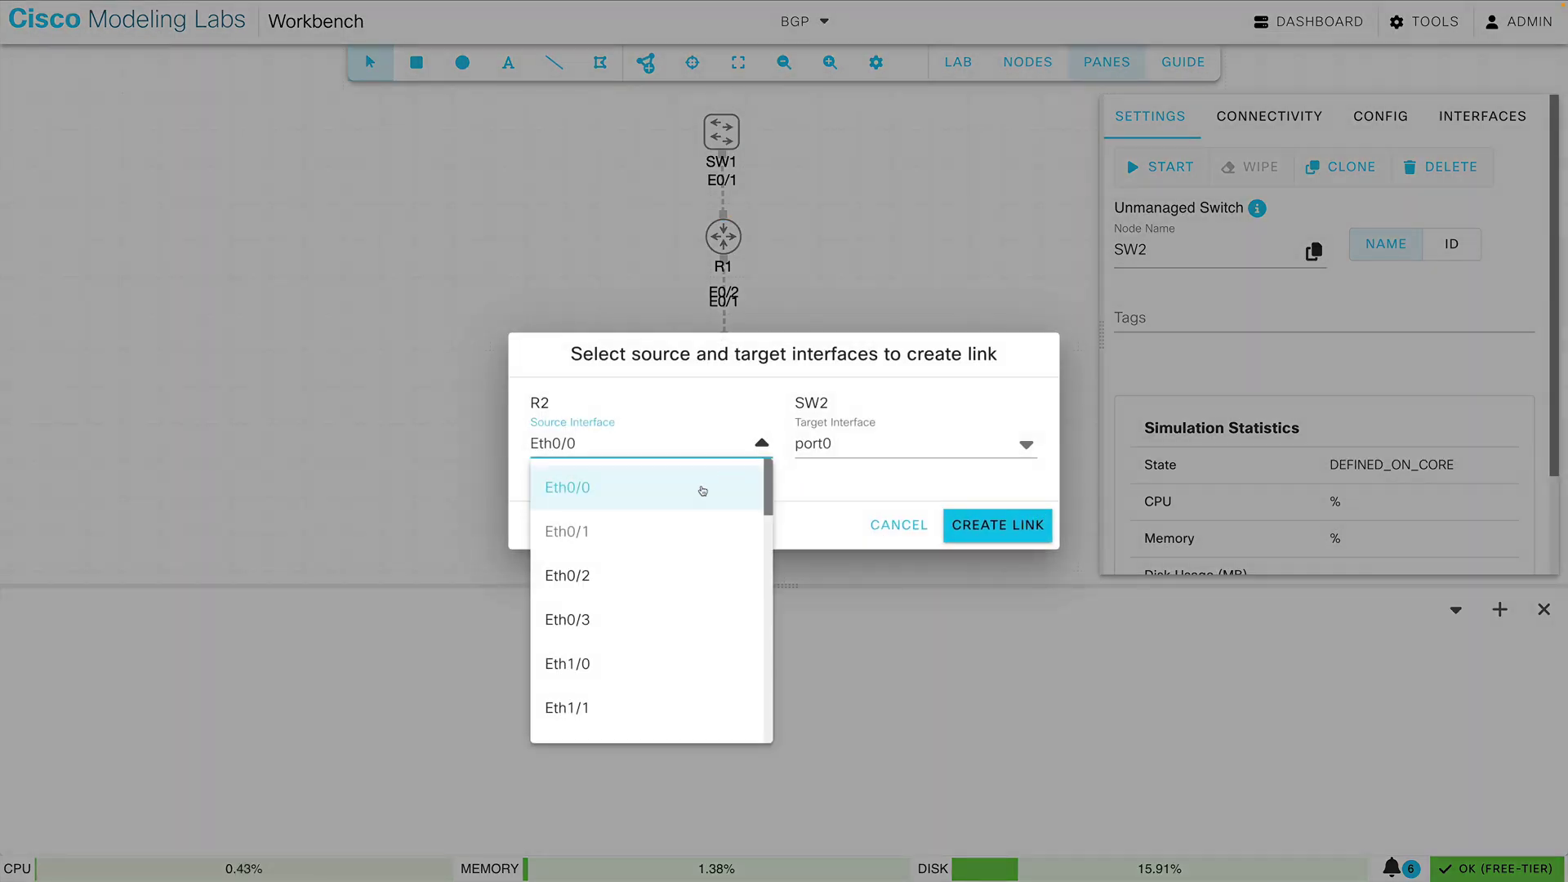
left_click(614, 575)
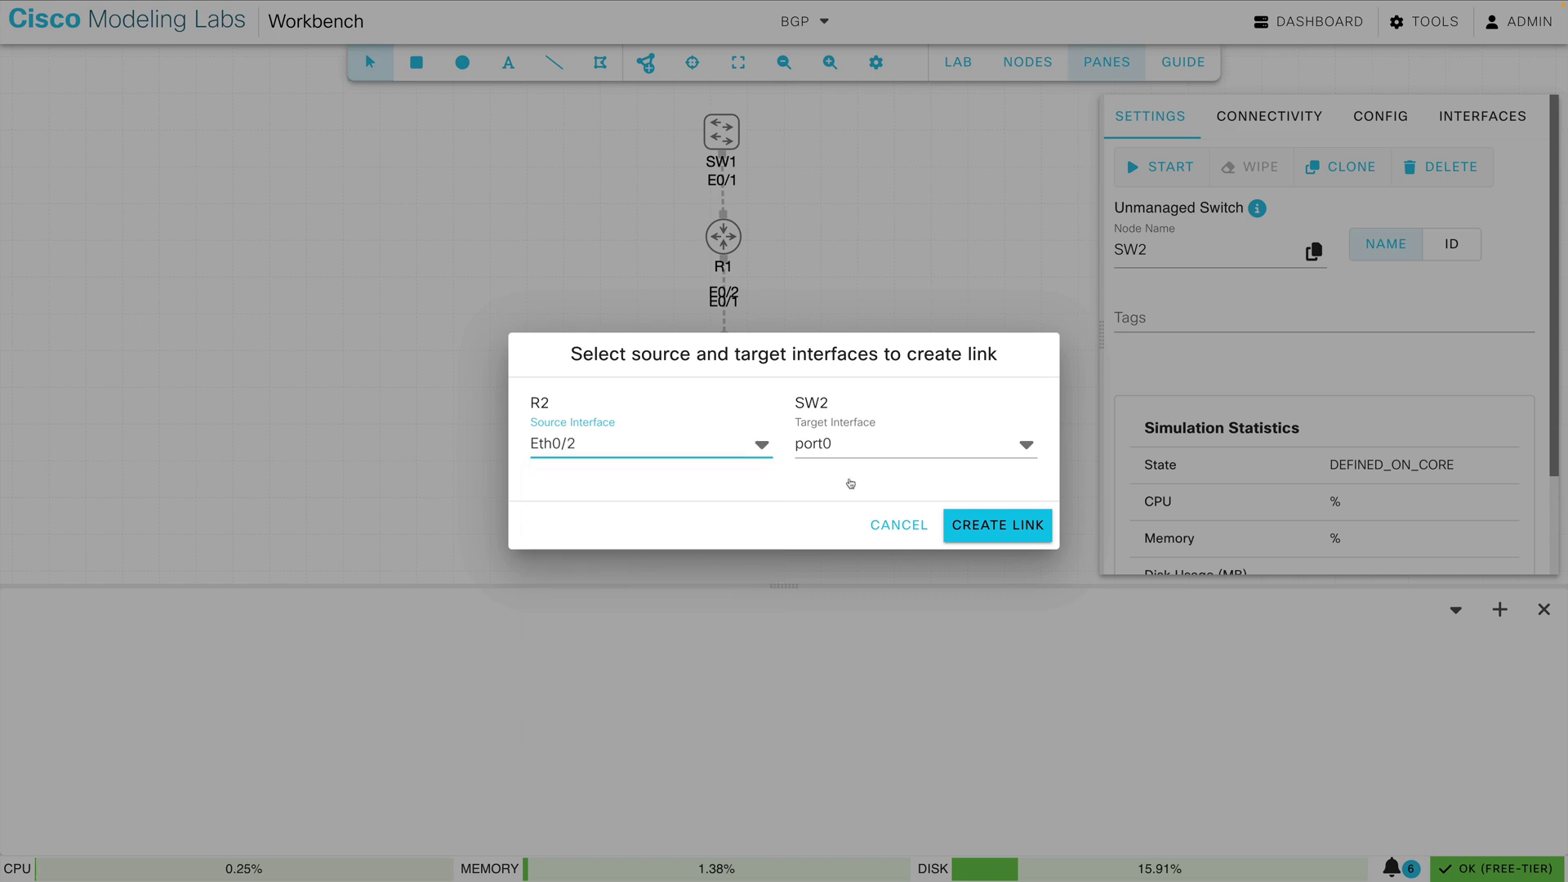
left_click(982, 530)
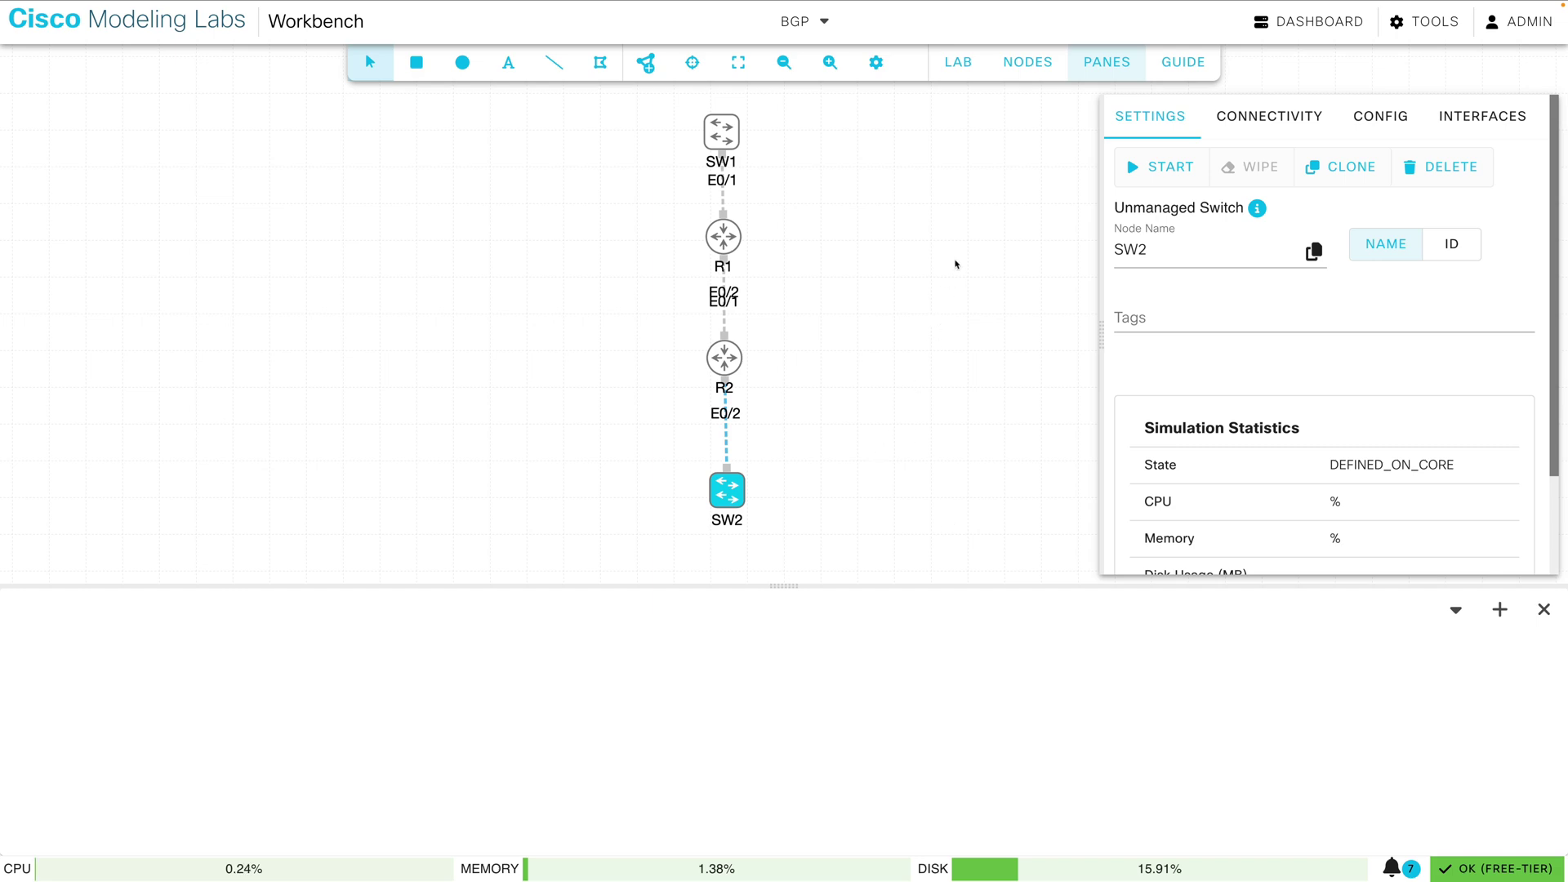
- Start the BGP lab from the LAB menu so all four nodes boot
left_click(966, 69)
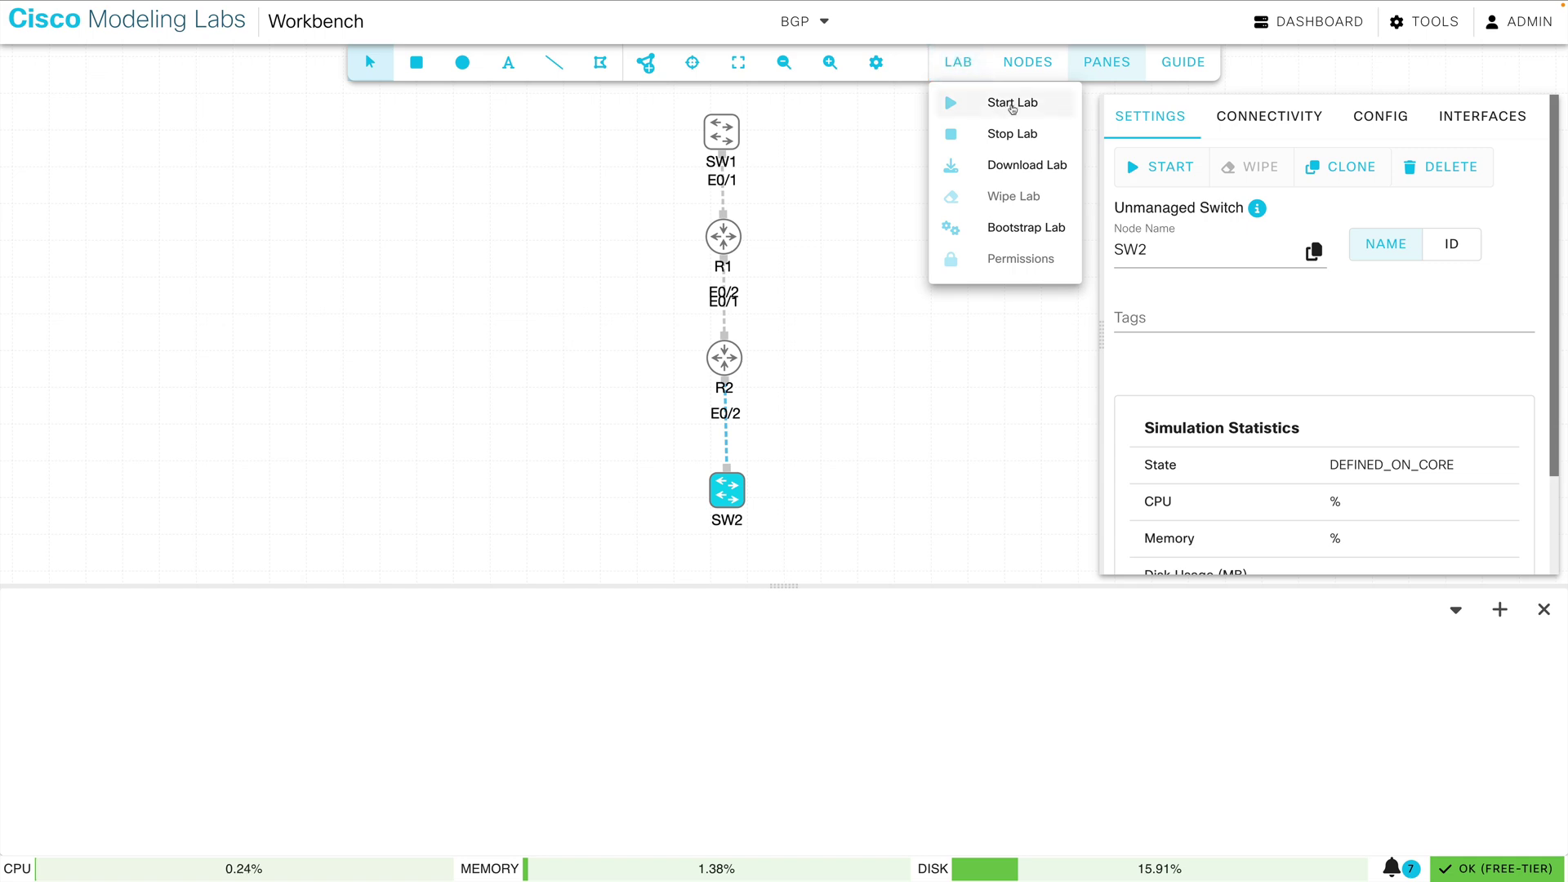
left_click(1013, 104)
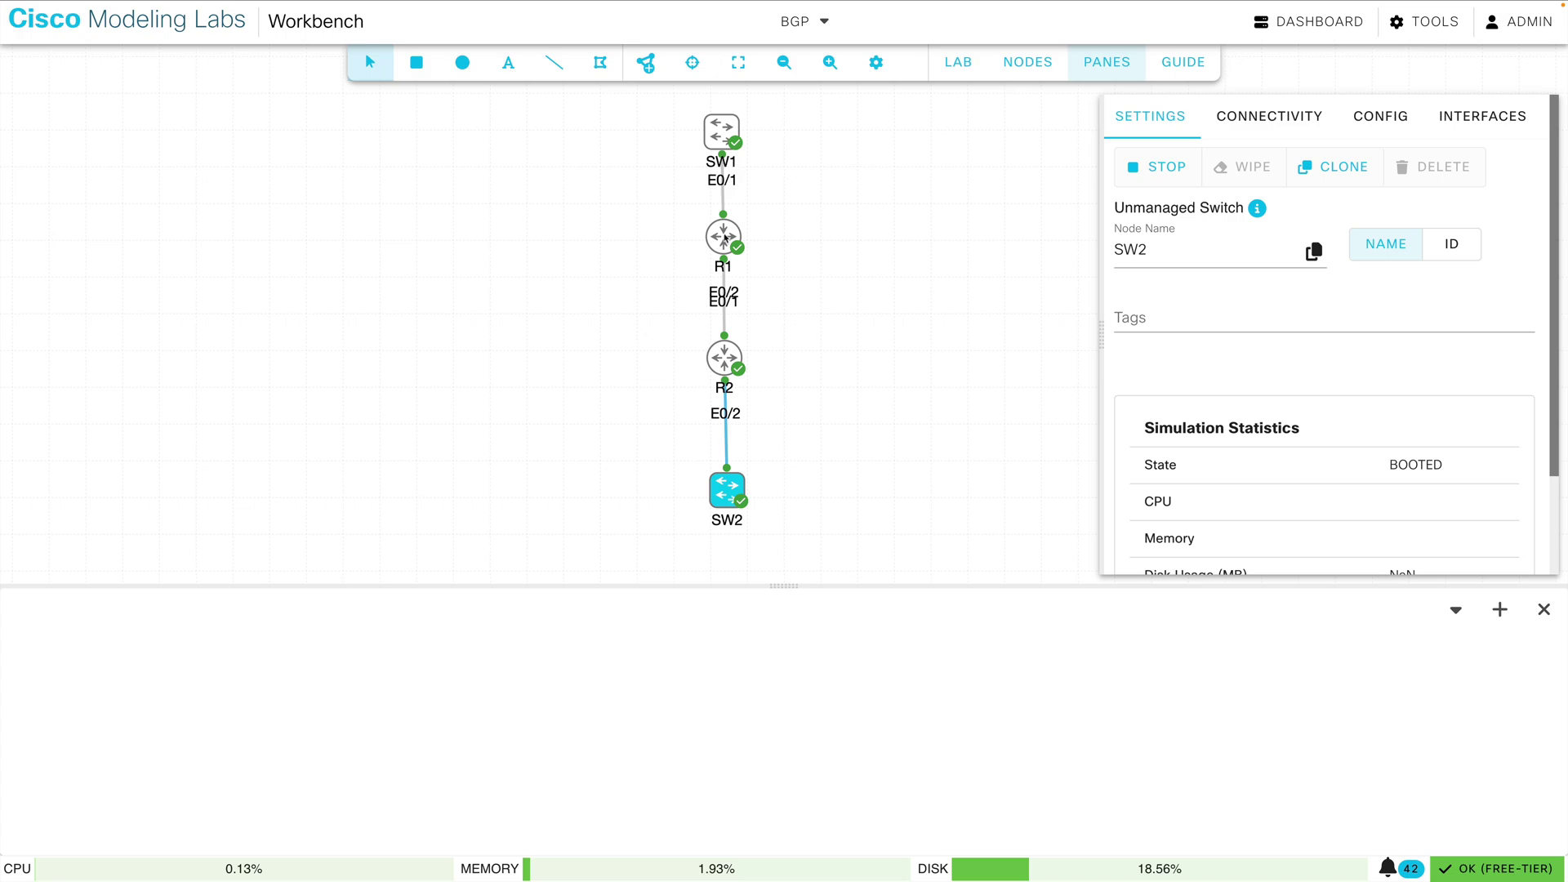
- Open a console session to R1 and enlarge the console area
right_click(731, 244)
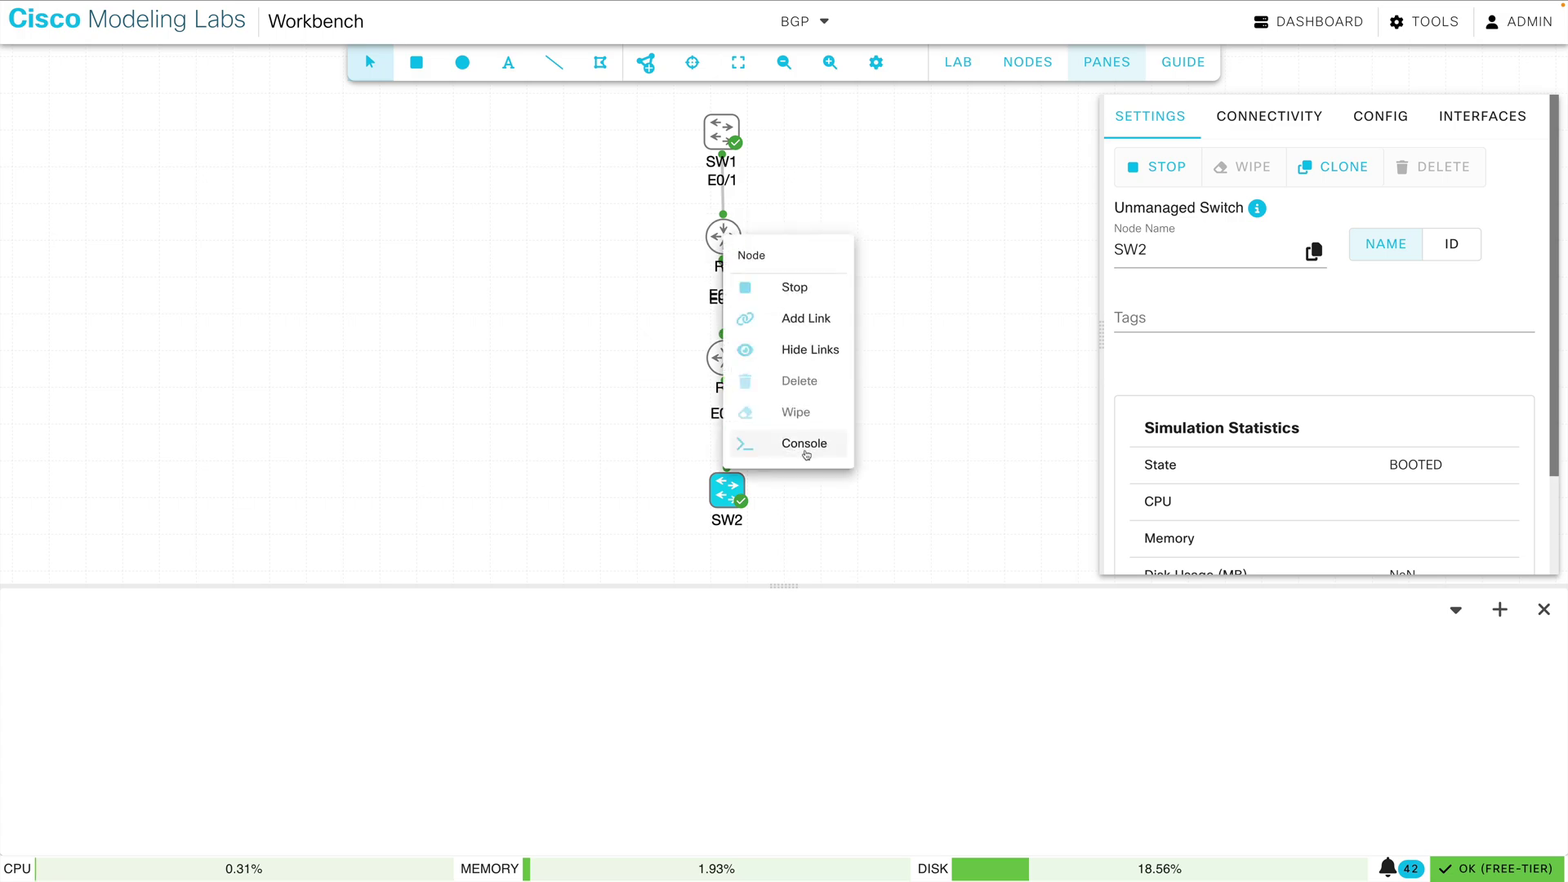
left_click(801, 445)
left_click(796, 759)
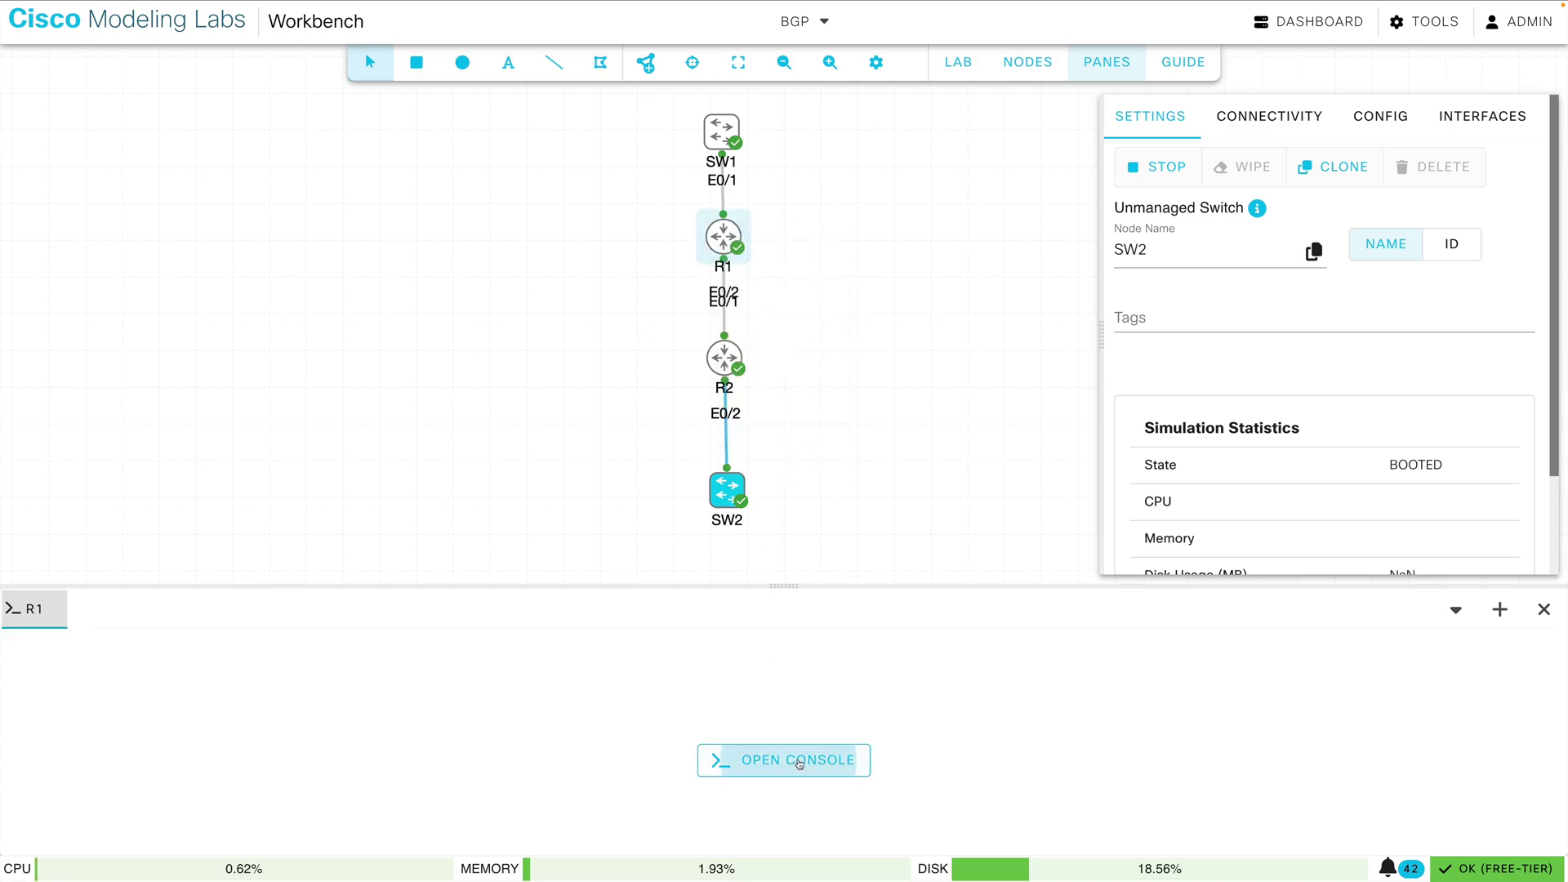
left_click_drag(779, 585, 782, 391)
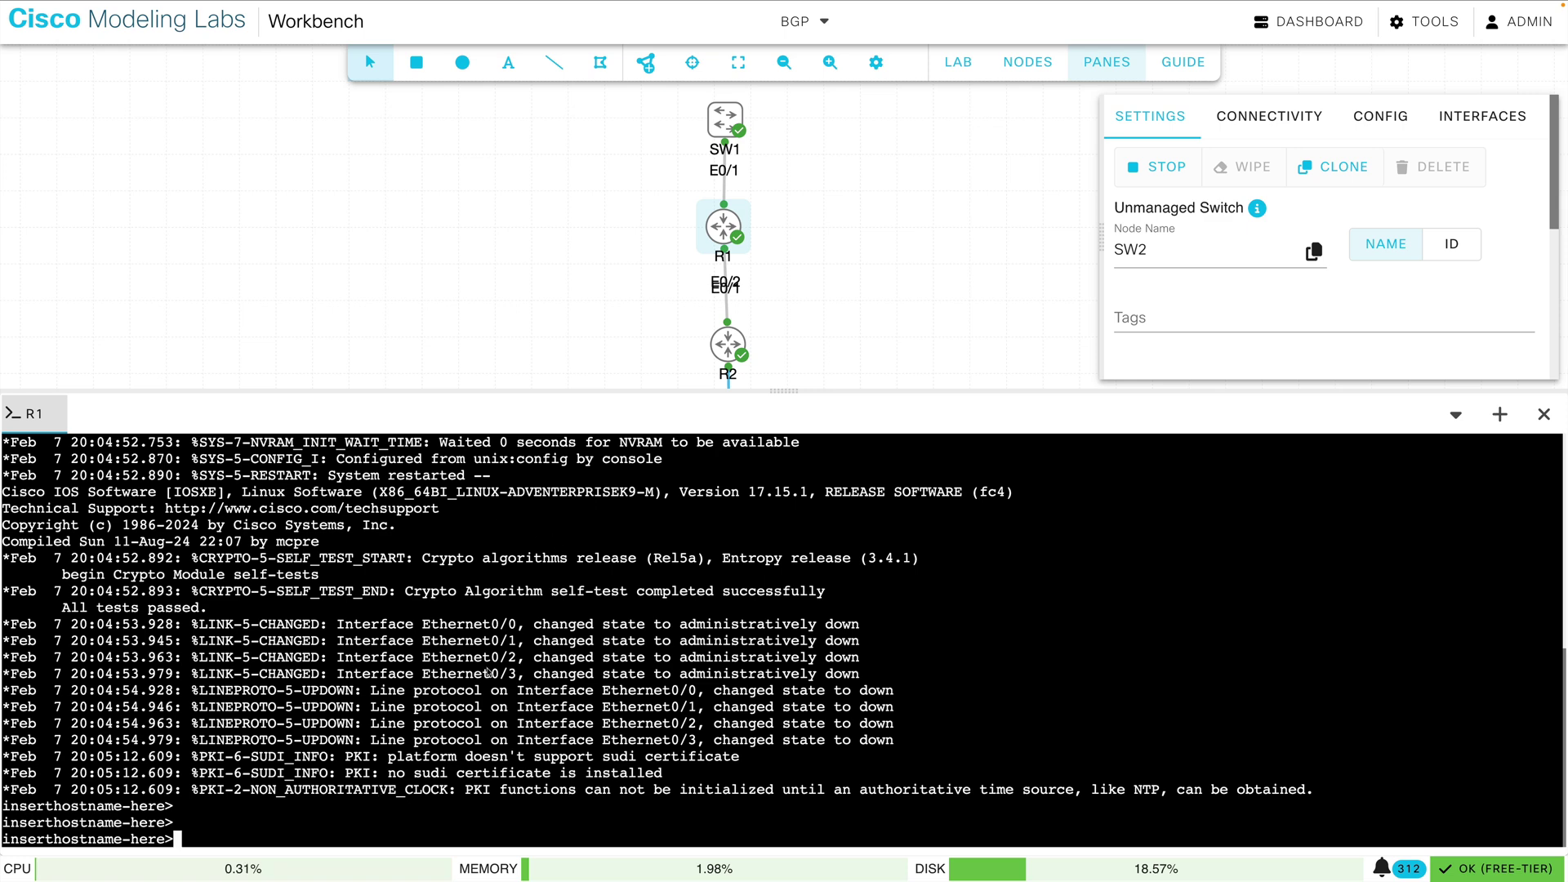
- Paste R1's base config (192.0.2.1, 198.51.100.1), save it, and run show ip int brief
key("ctrl+v")
key("Return")
key("Return")
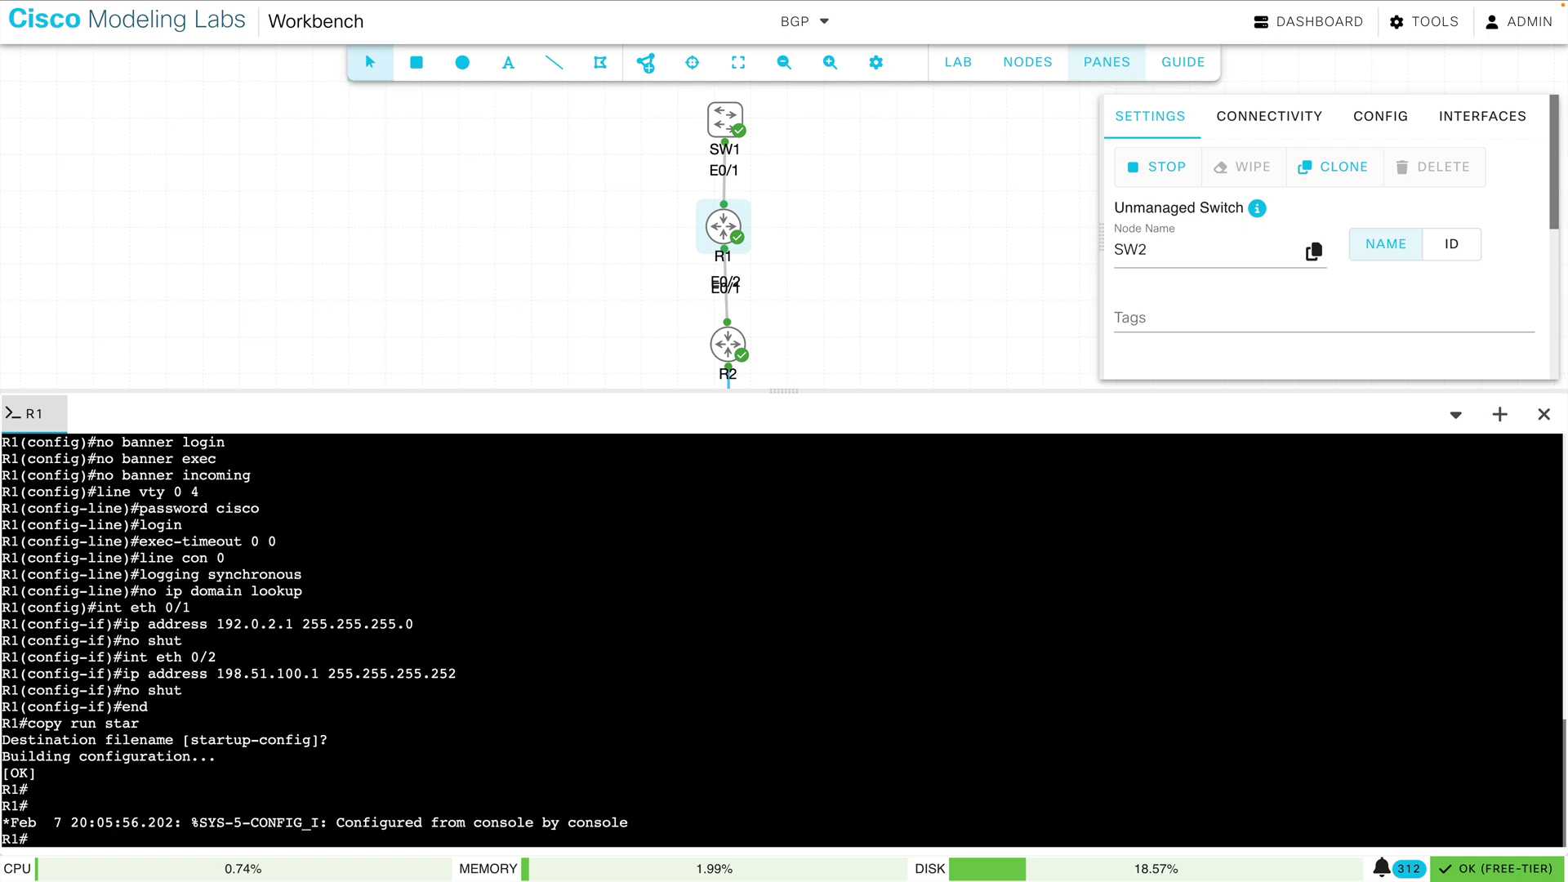
type("show ip int ")
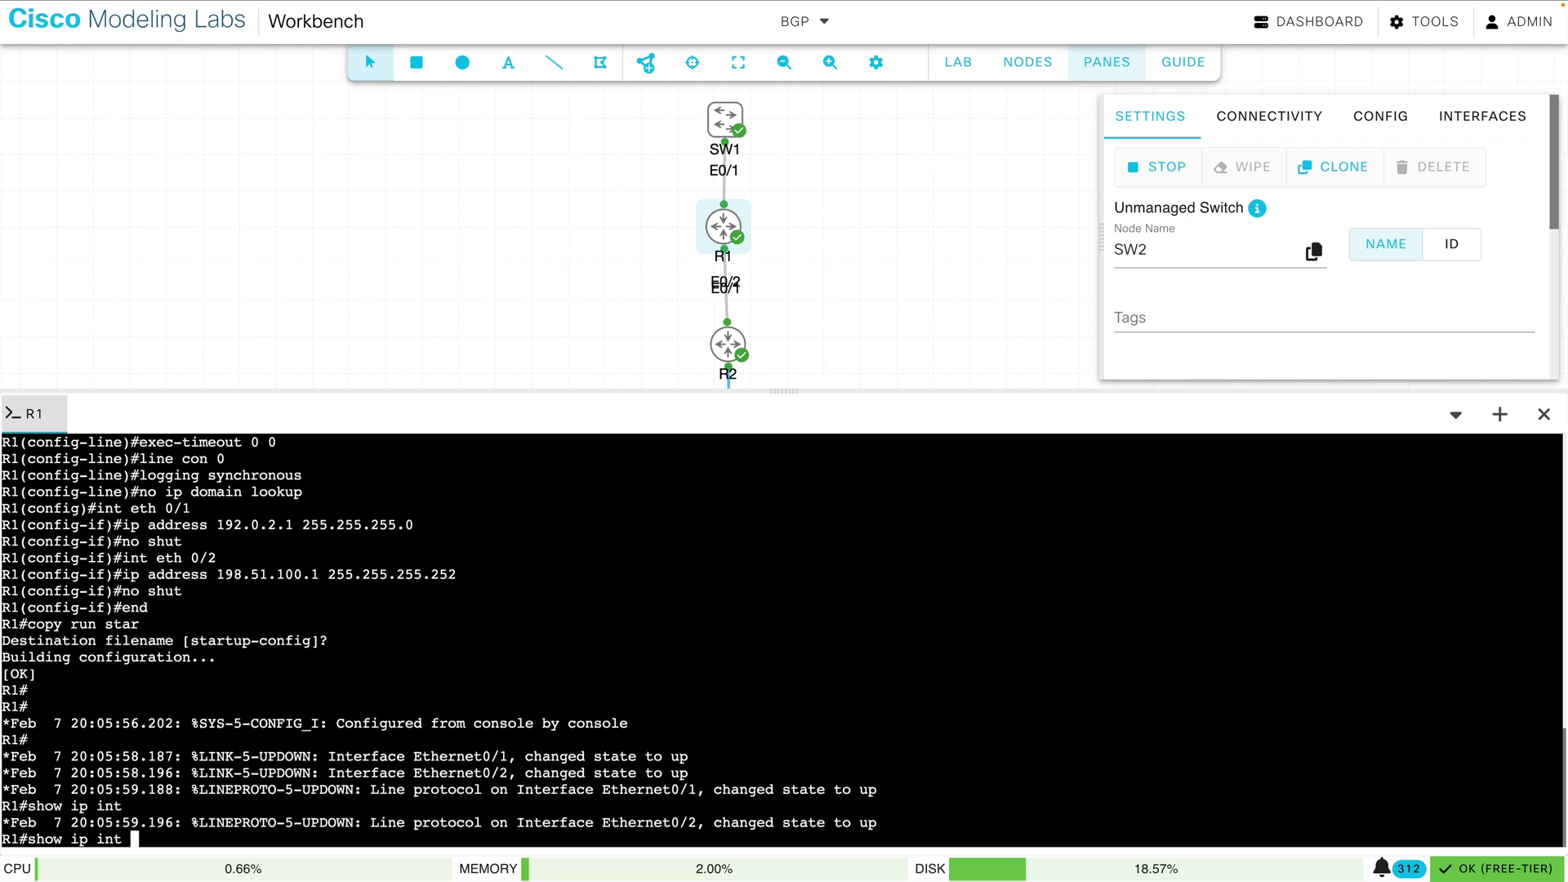
type("brief")
key("Return")
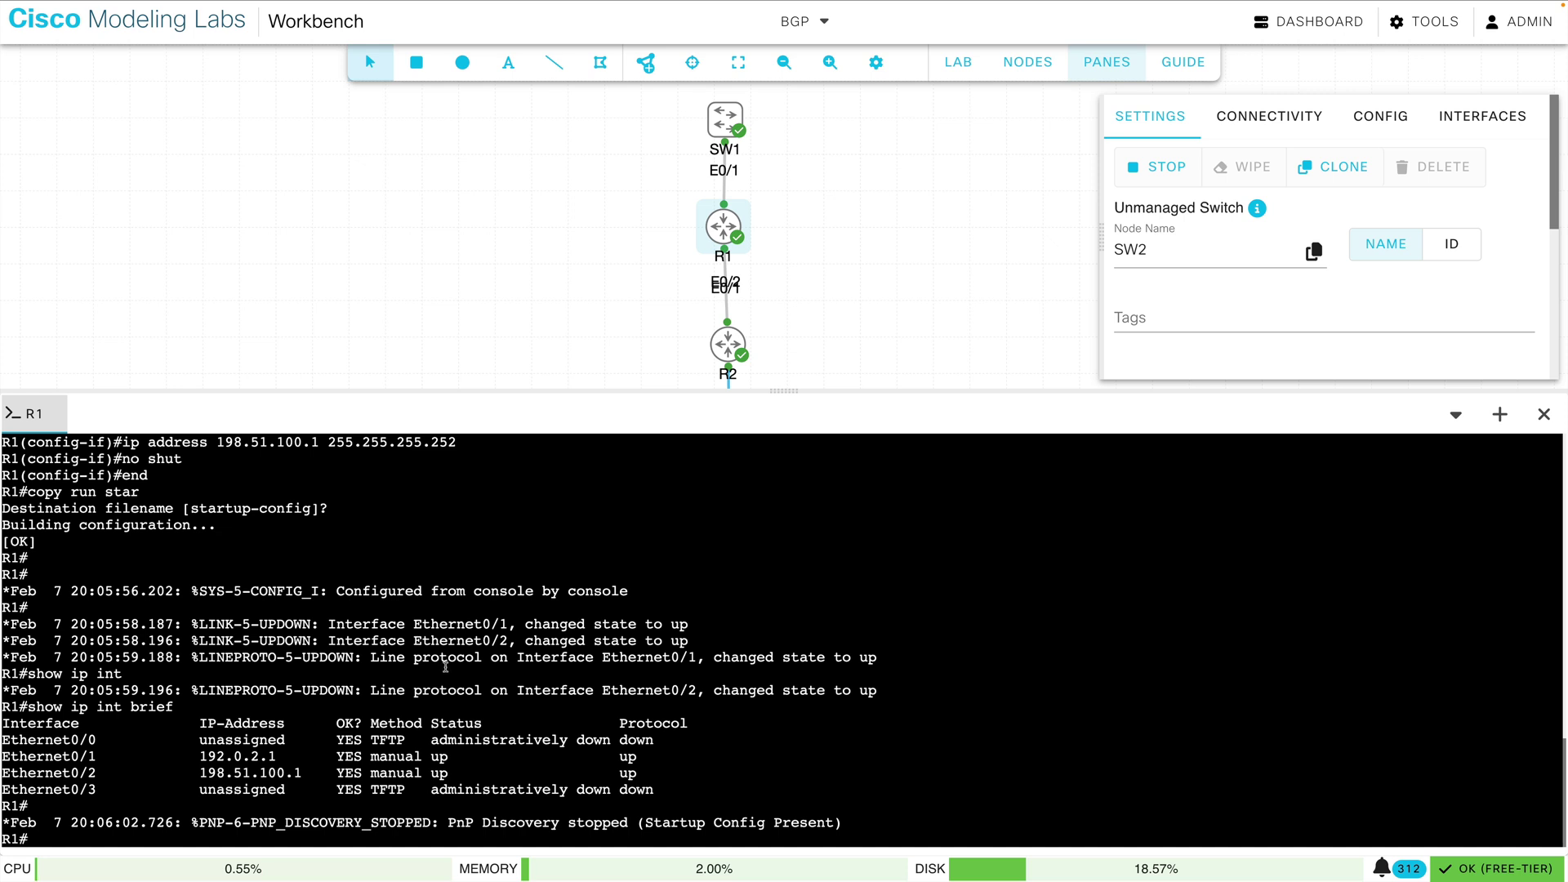
- Open R2's console, paste its base config, and save it to startup-config
right_click(723, 351)
left_click(804, 559)
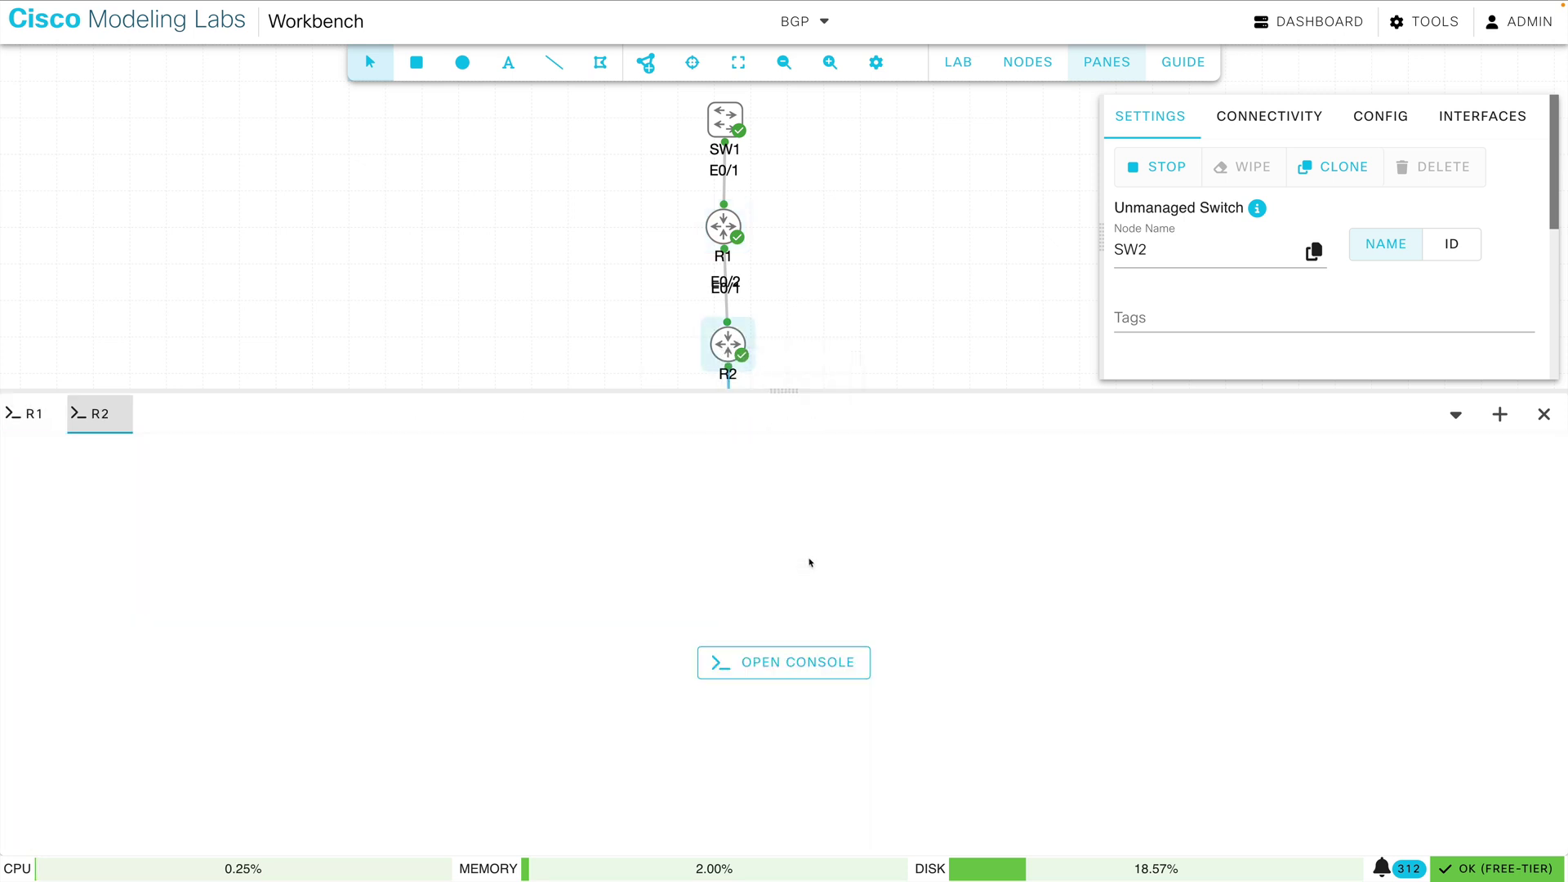
left_click(776, 664)
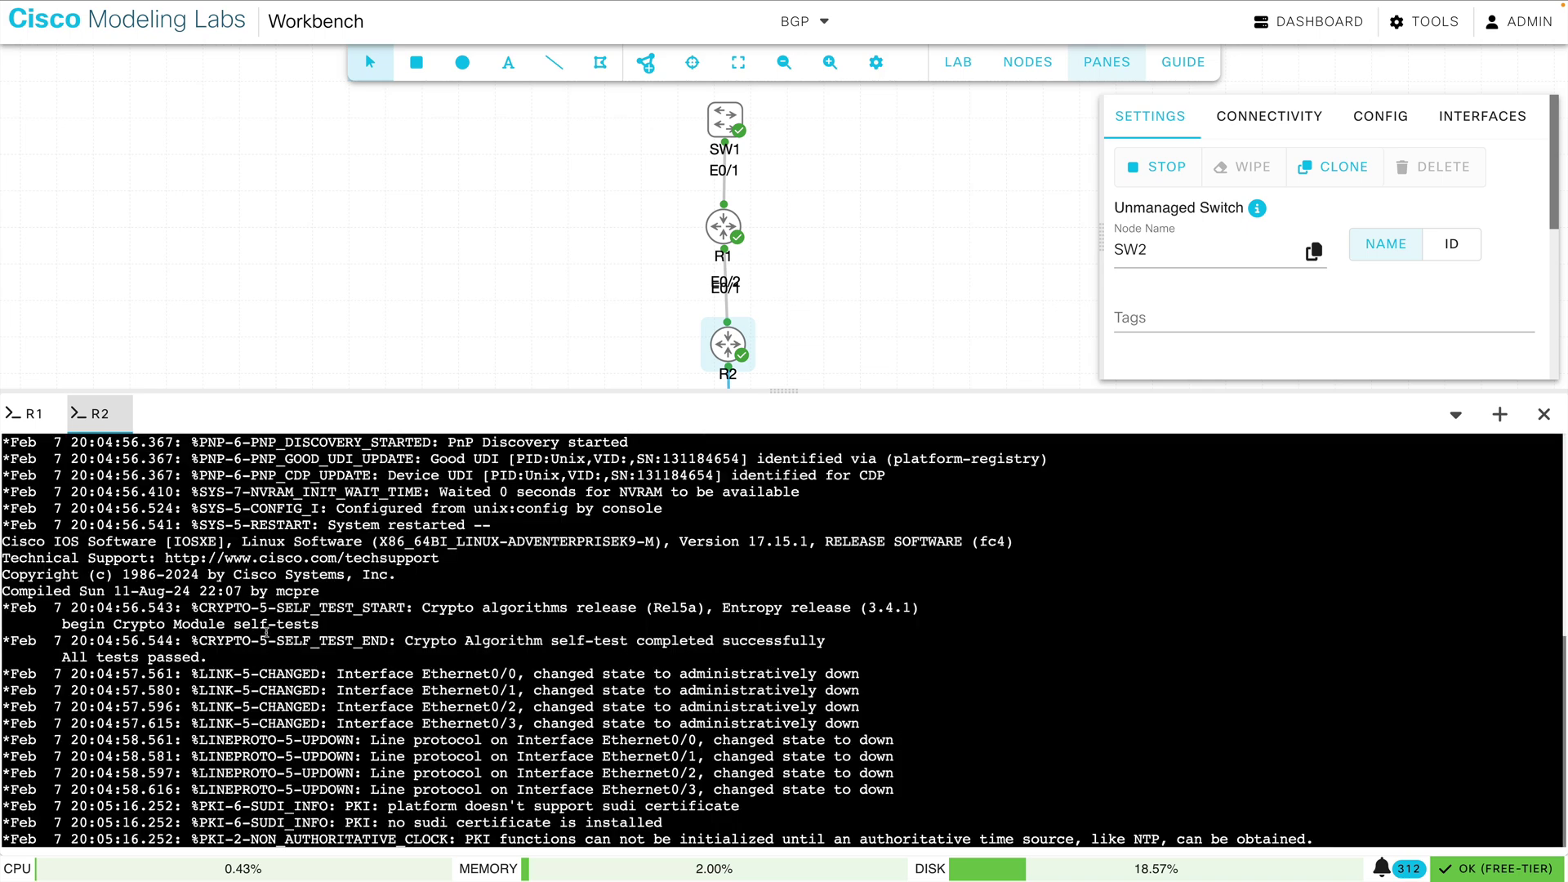
key("Return")
key("Return")
key("Return")
key("Return")
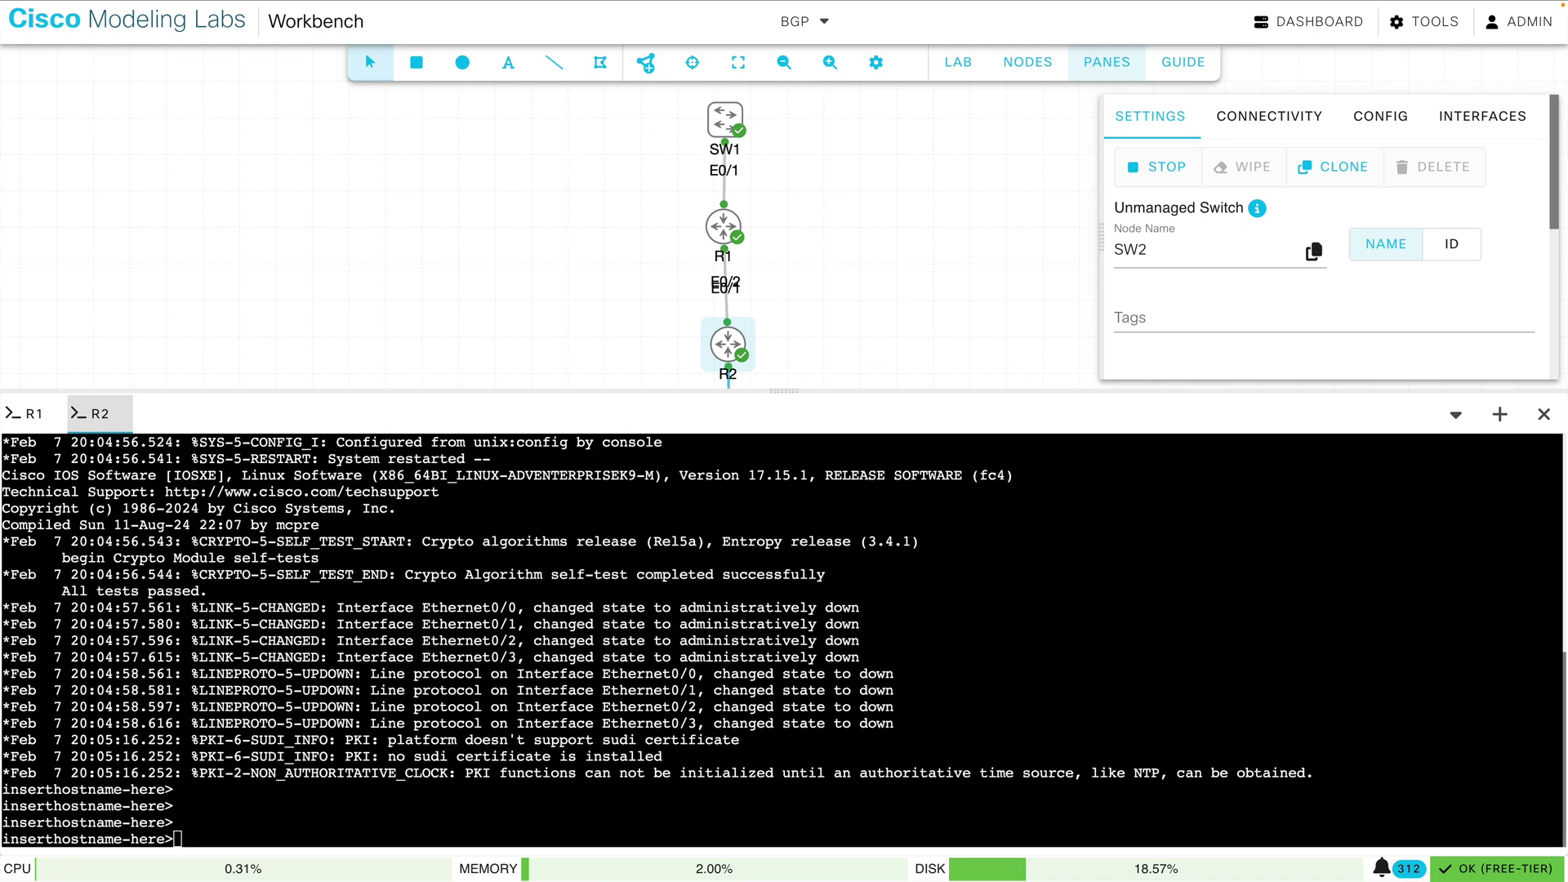
key("ctrl+v")
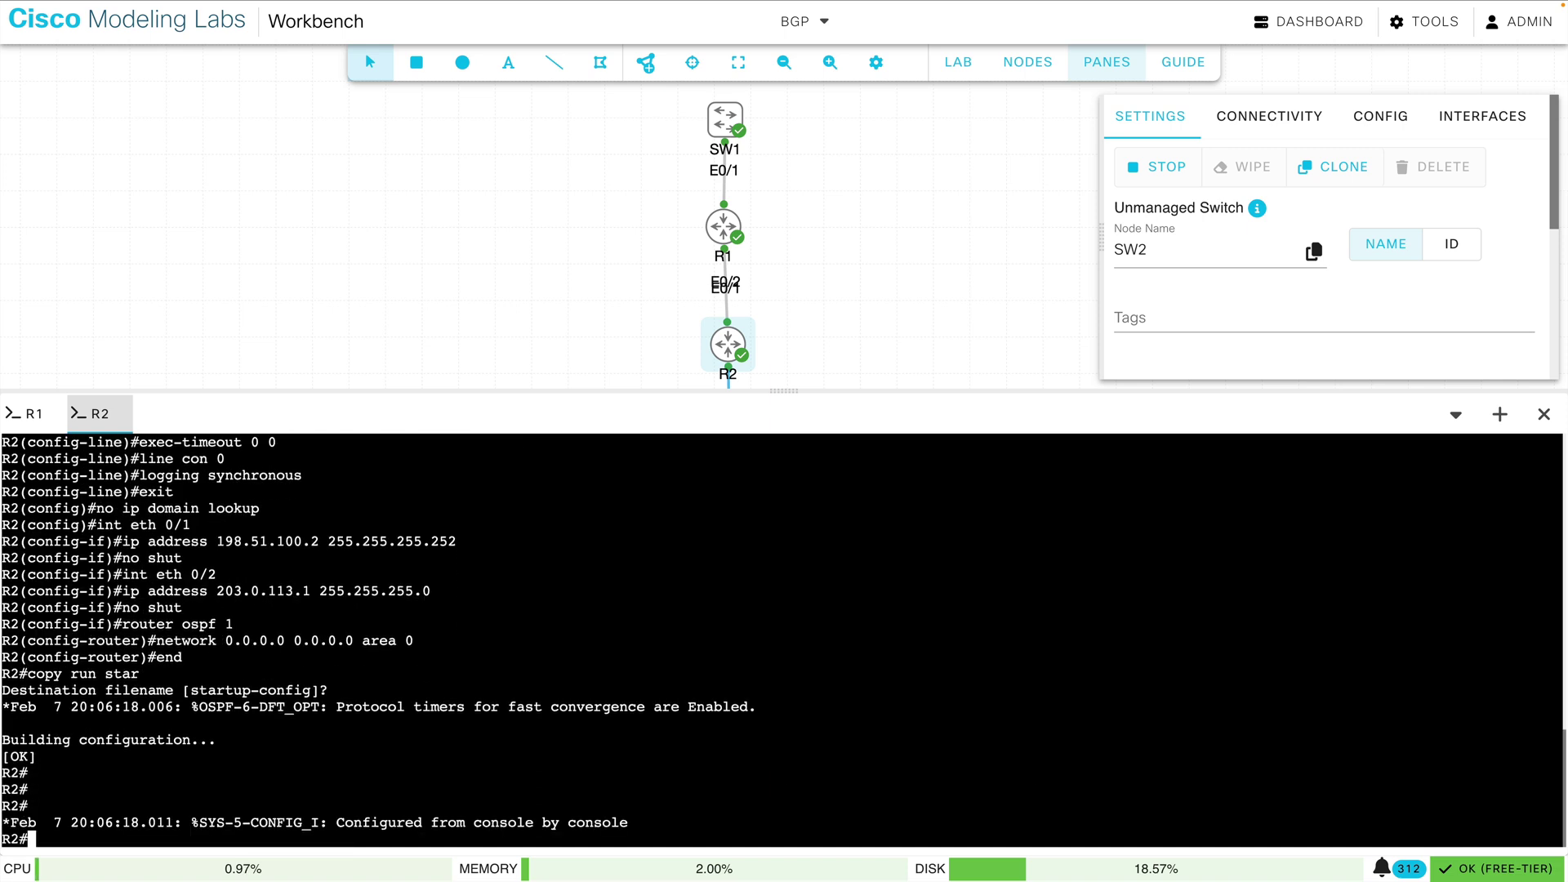
key("Return")
- Verify R2's interfaces with show ip int brief and ping R1 at 198.51.100.1
type("sho")
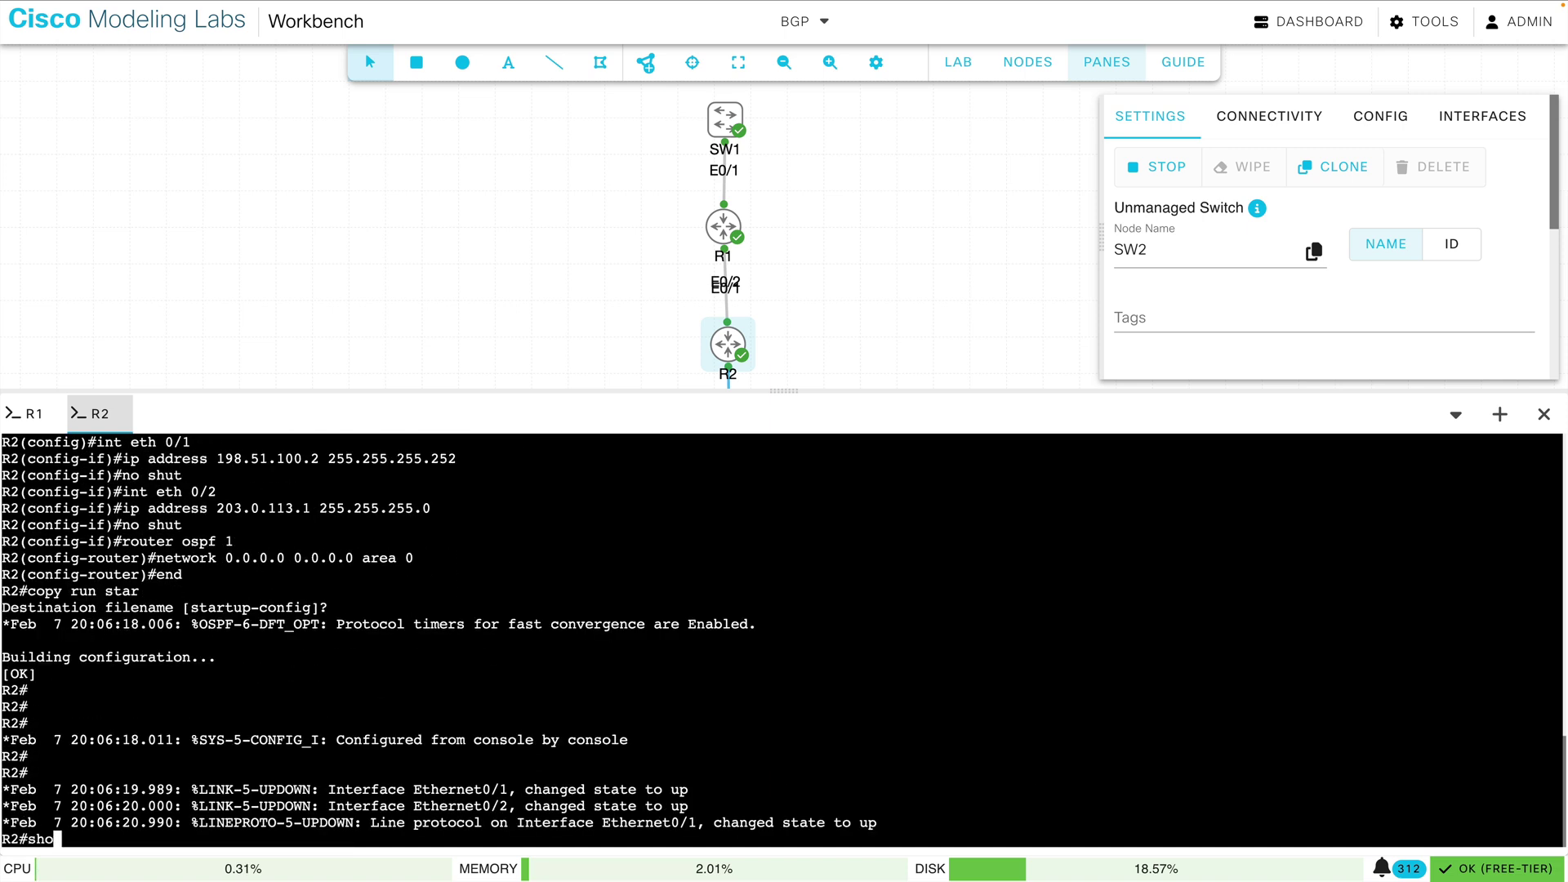
type("w ip int brief")
key("Return")
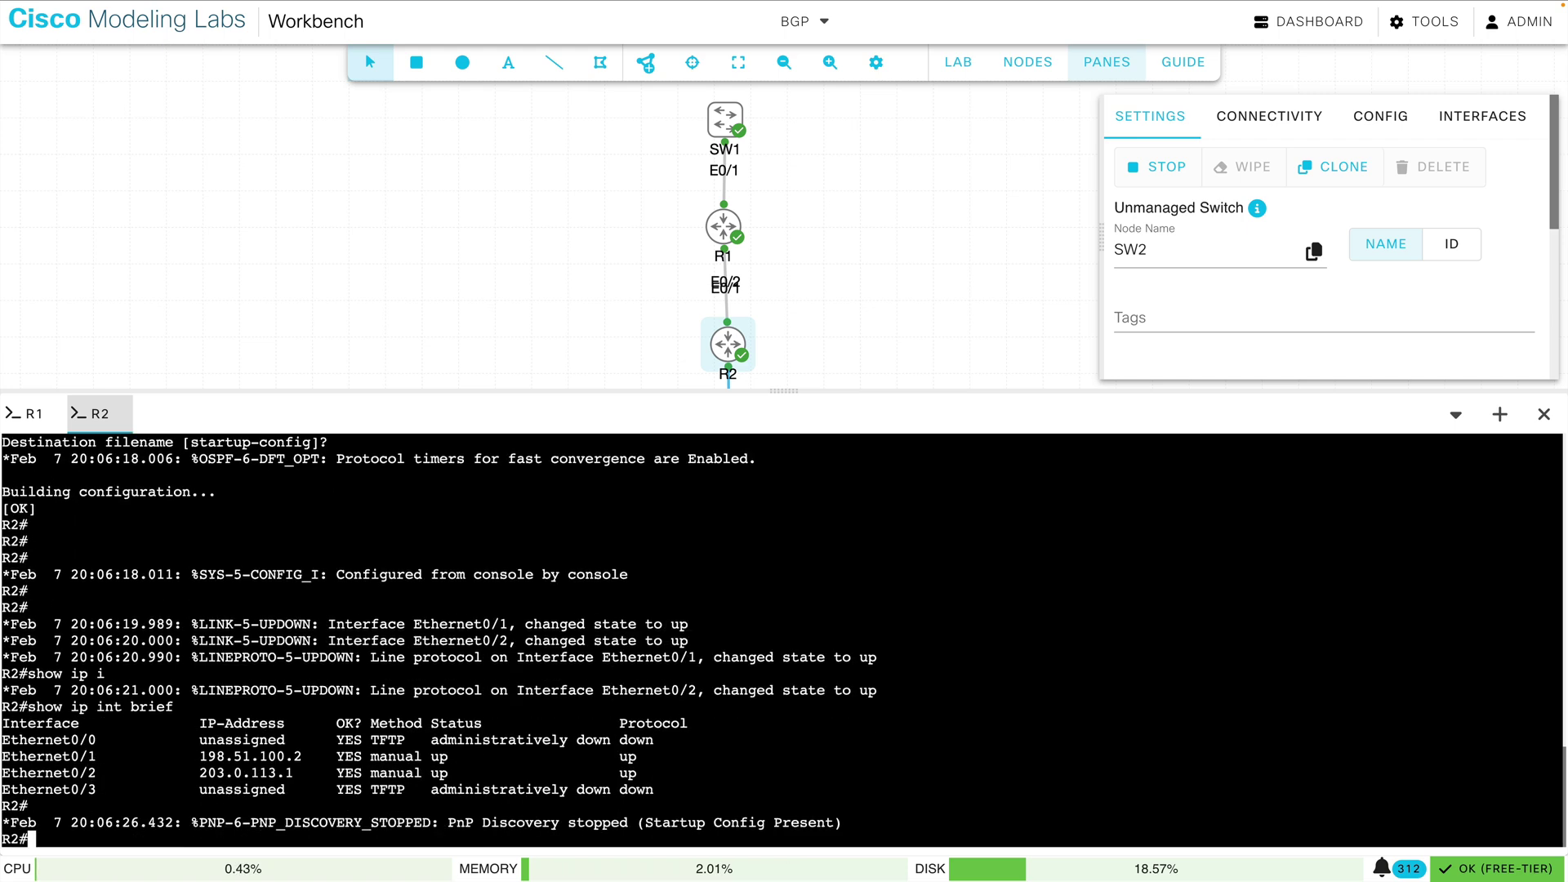
type("ping 198.51.100.")
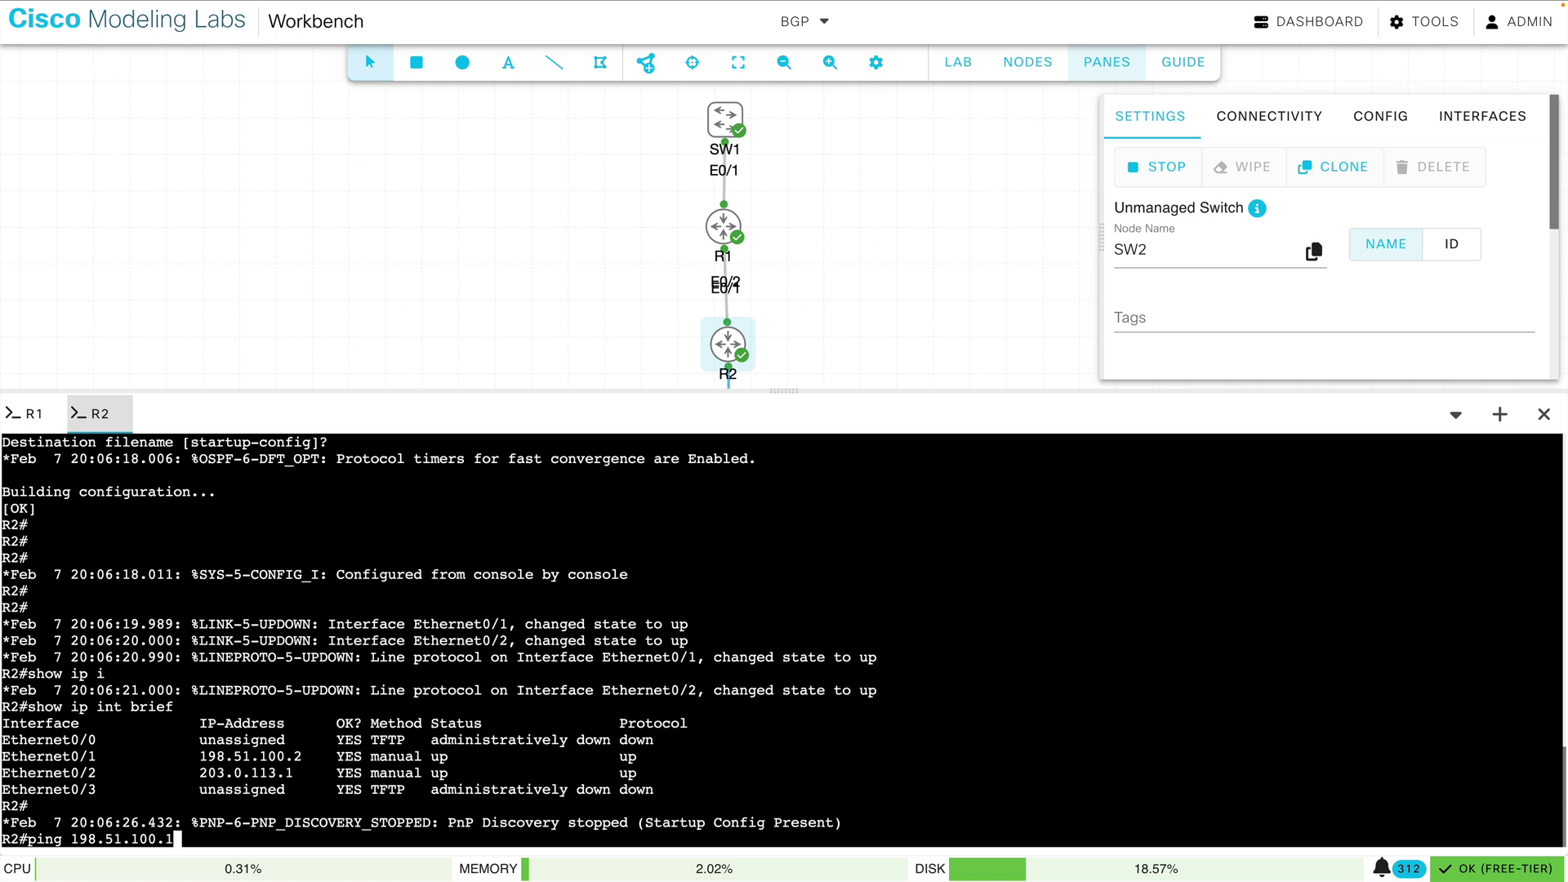
type("1")
key("Return")
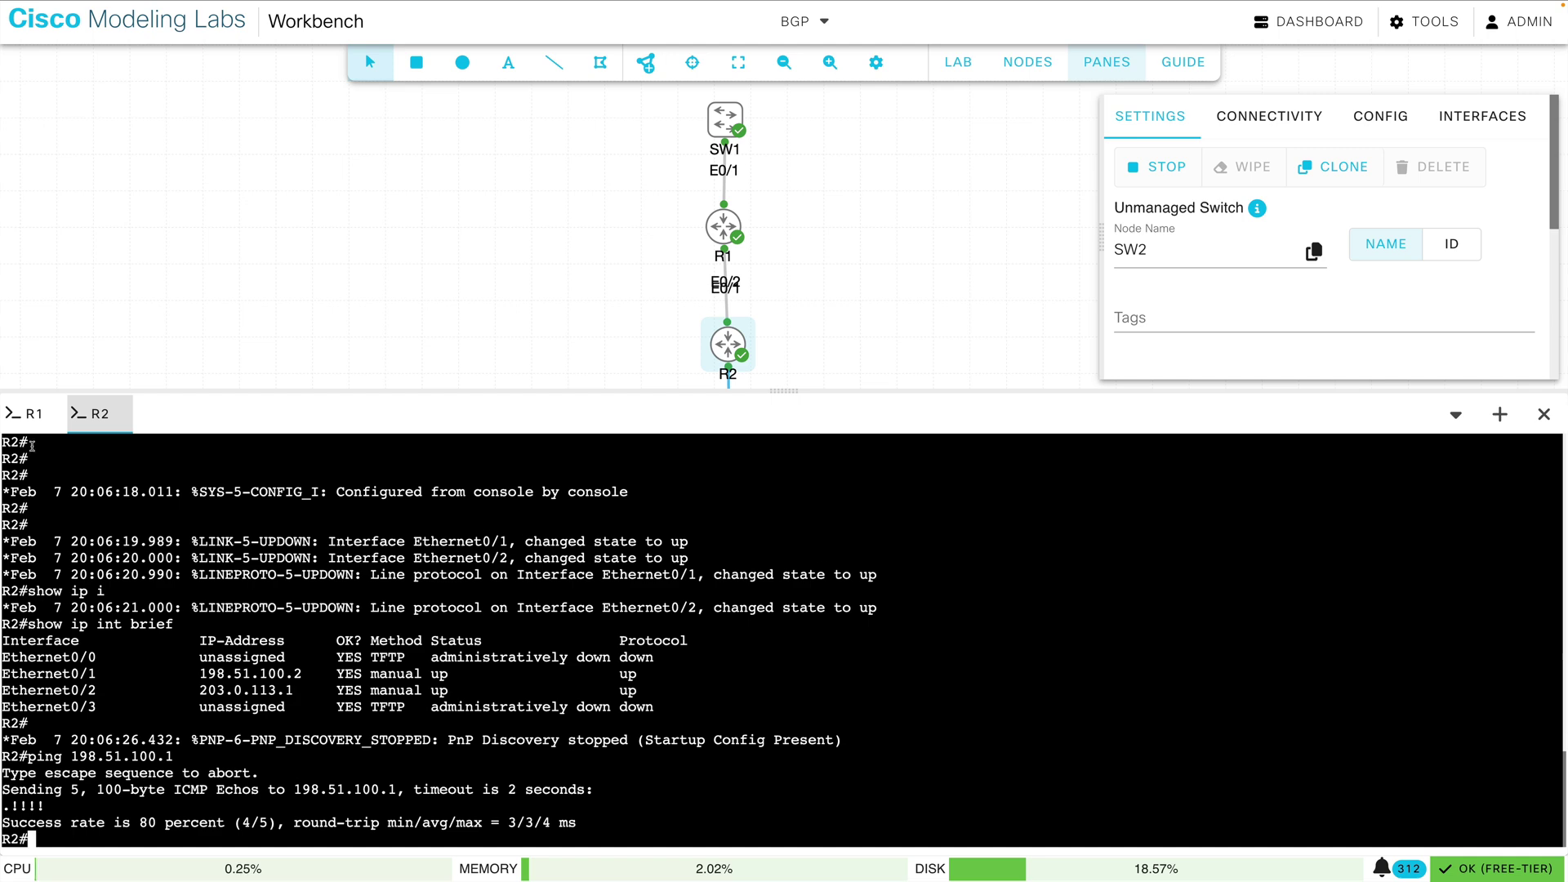
- On R1's console, enter configuration mode and start BGP process 64500
left_click(28, 414)
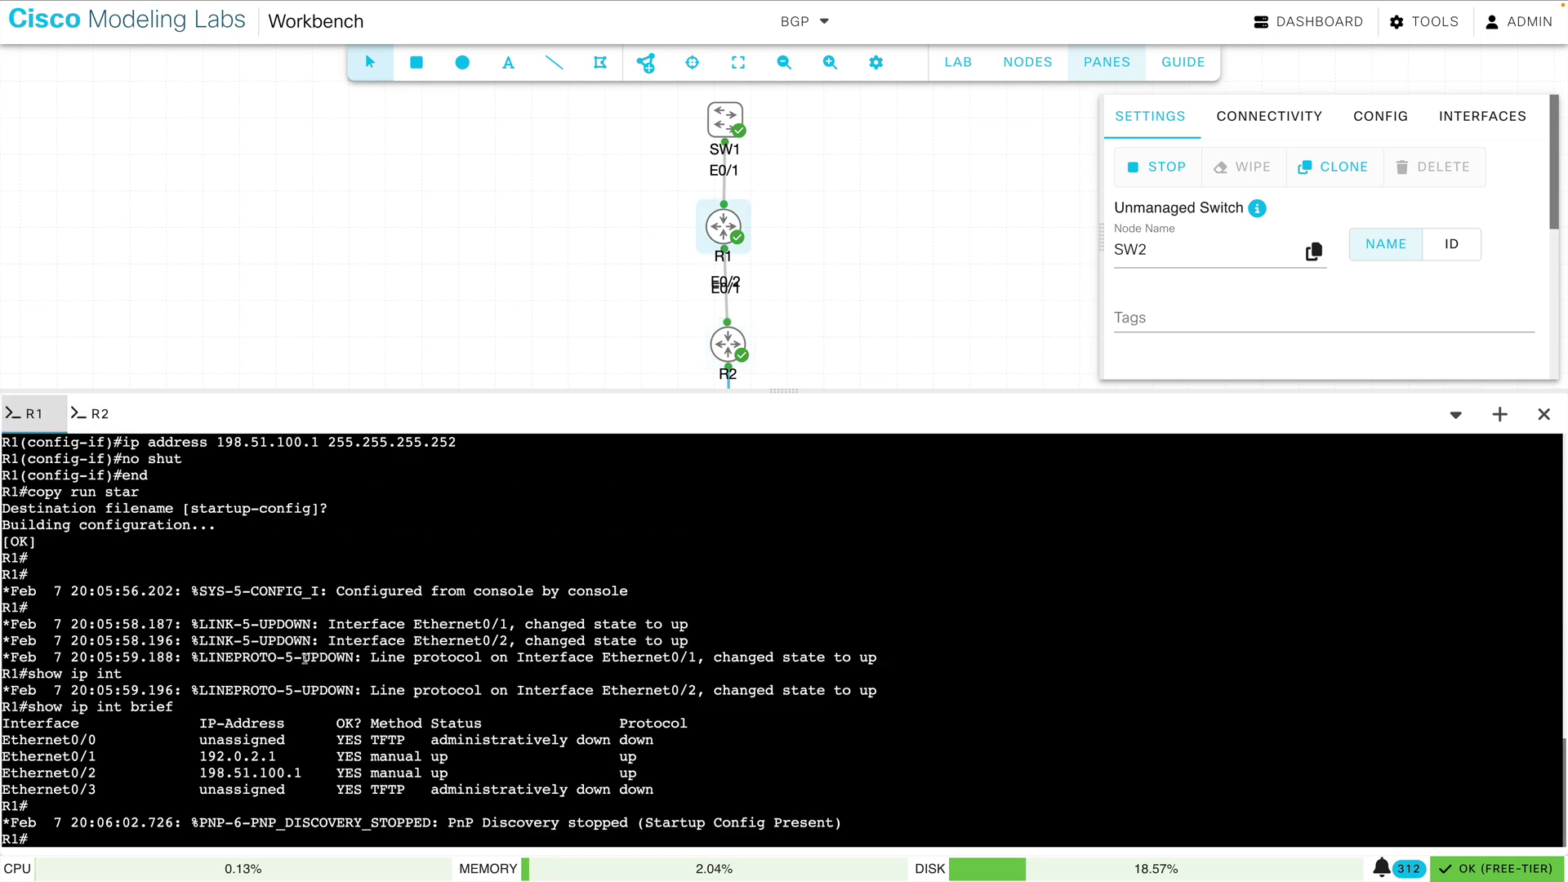
type("conf t")
key("Return")
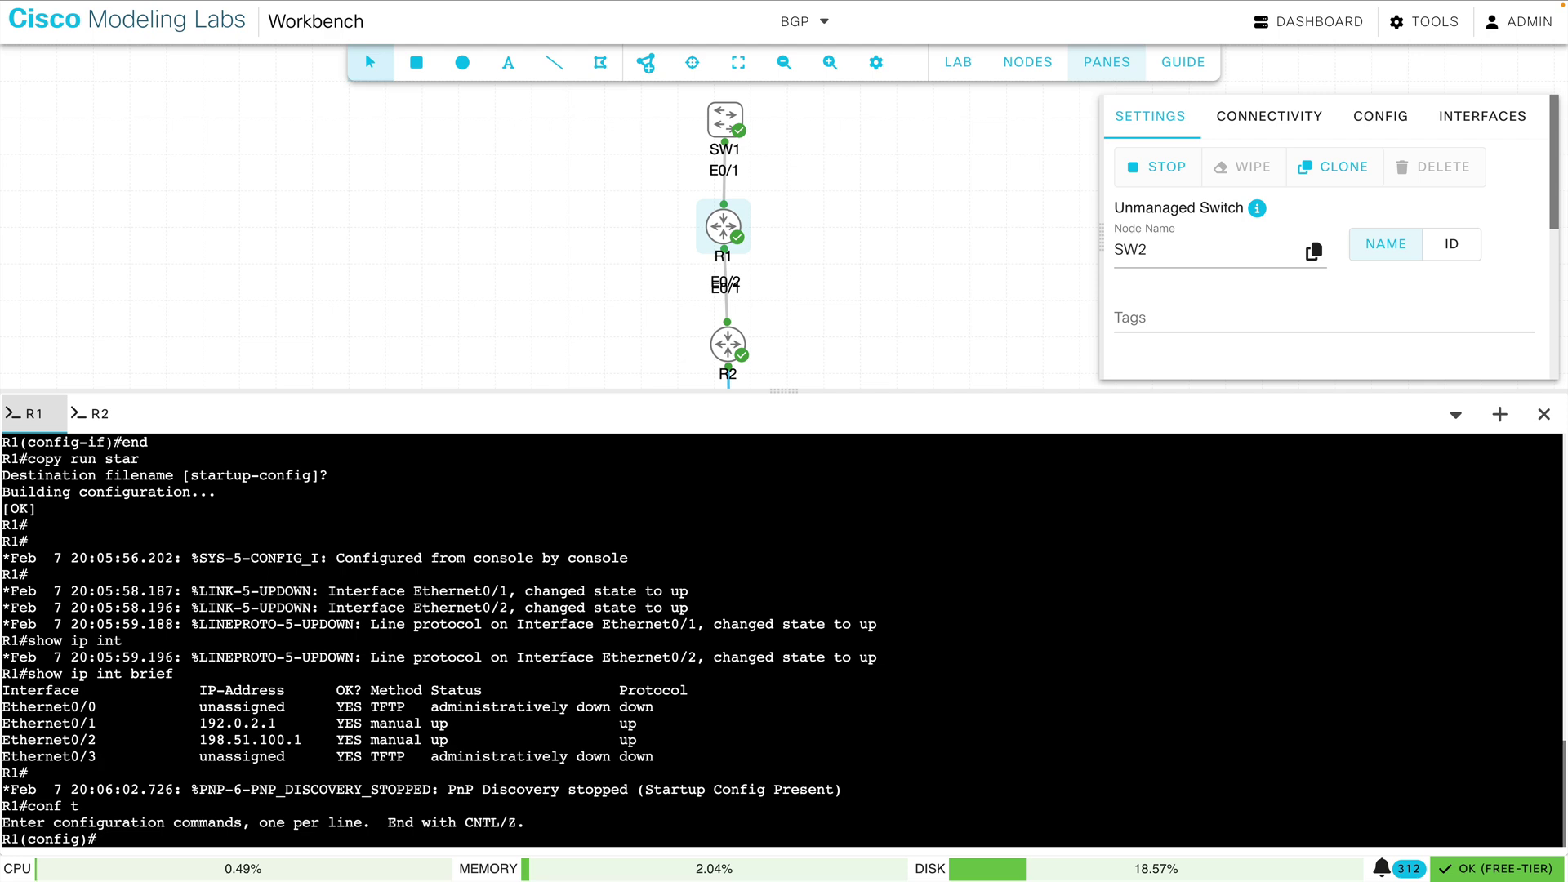
type("router bgp 64500")
key("Return")
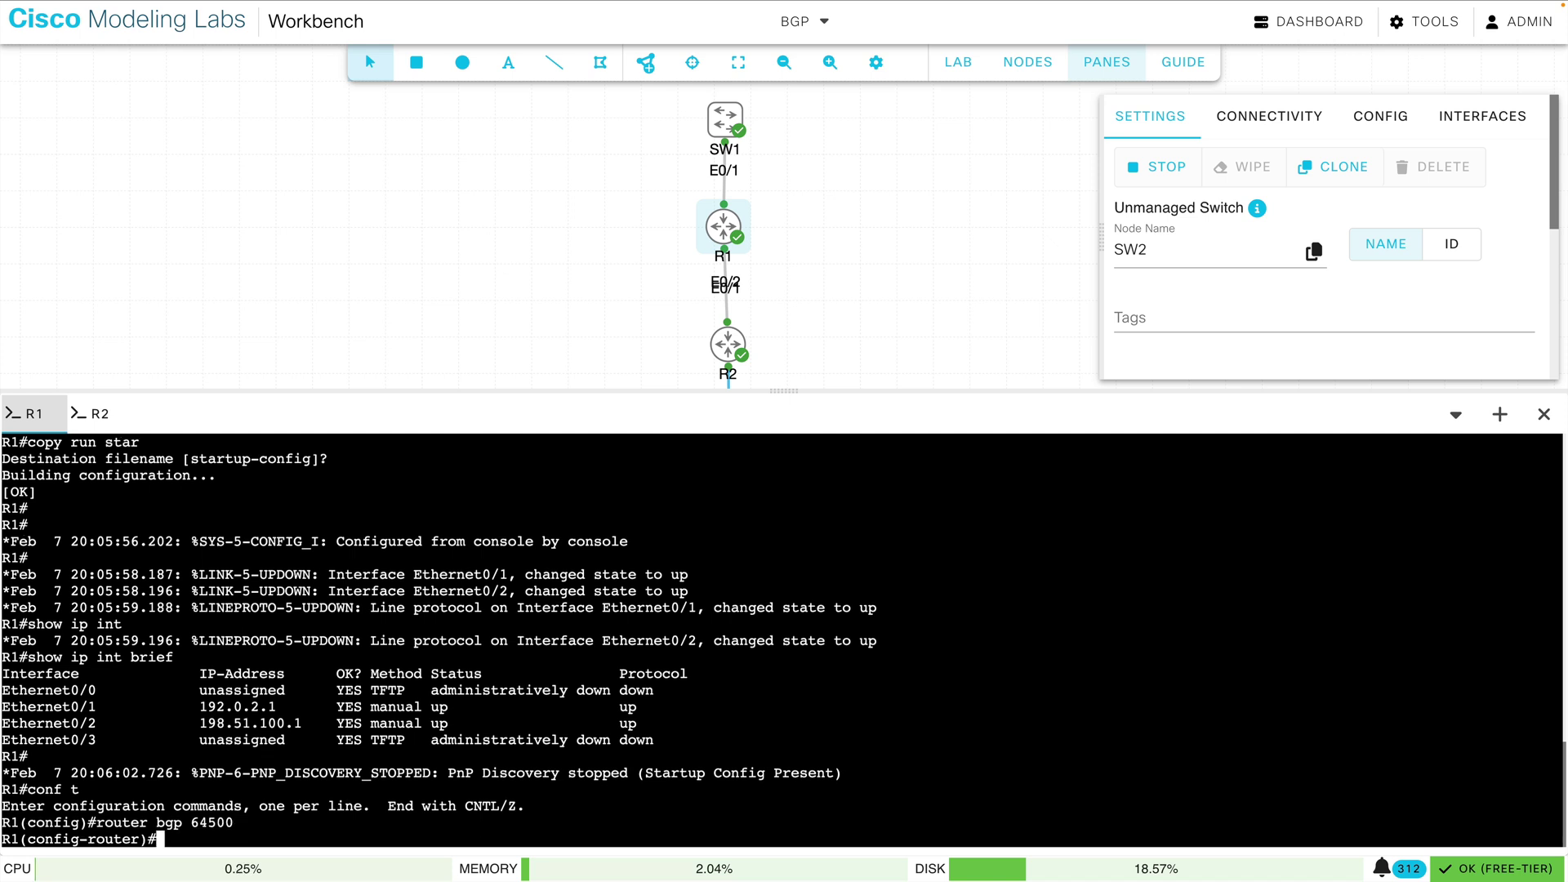
- Add neighbor 198.51.100.2 remote-as 64495, advertise 192.0.2.0/24, and exit configuration
type("nei")
key("Tab")
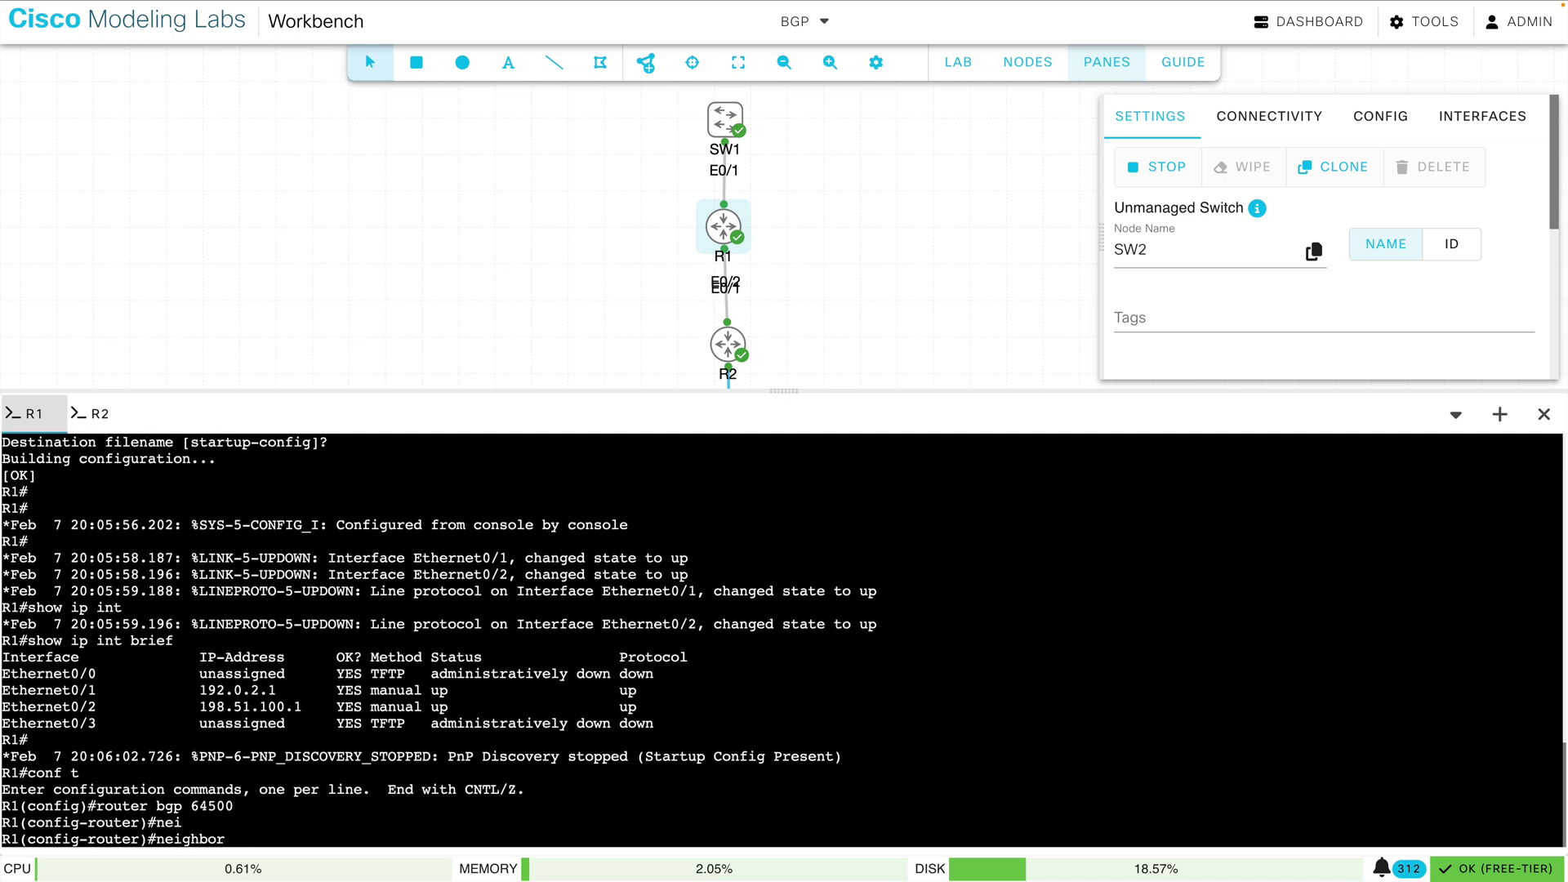
type("198.51.100.2 re")
key("Tab")
type("mo")
type("t")
key("Tab")
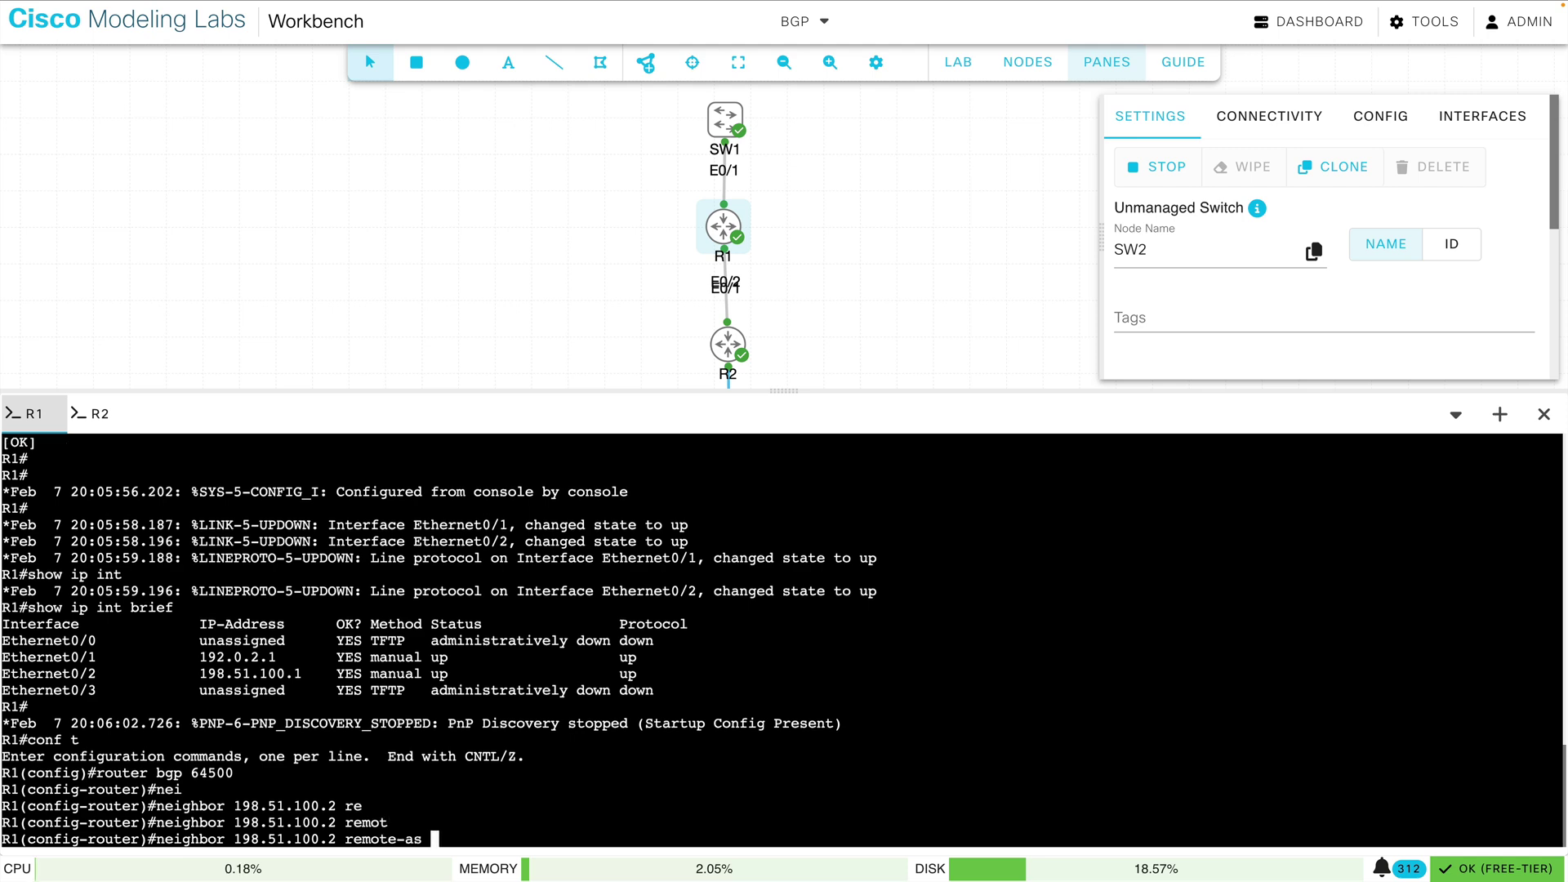
type("64495")
key("Return")
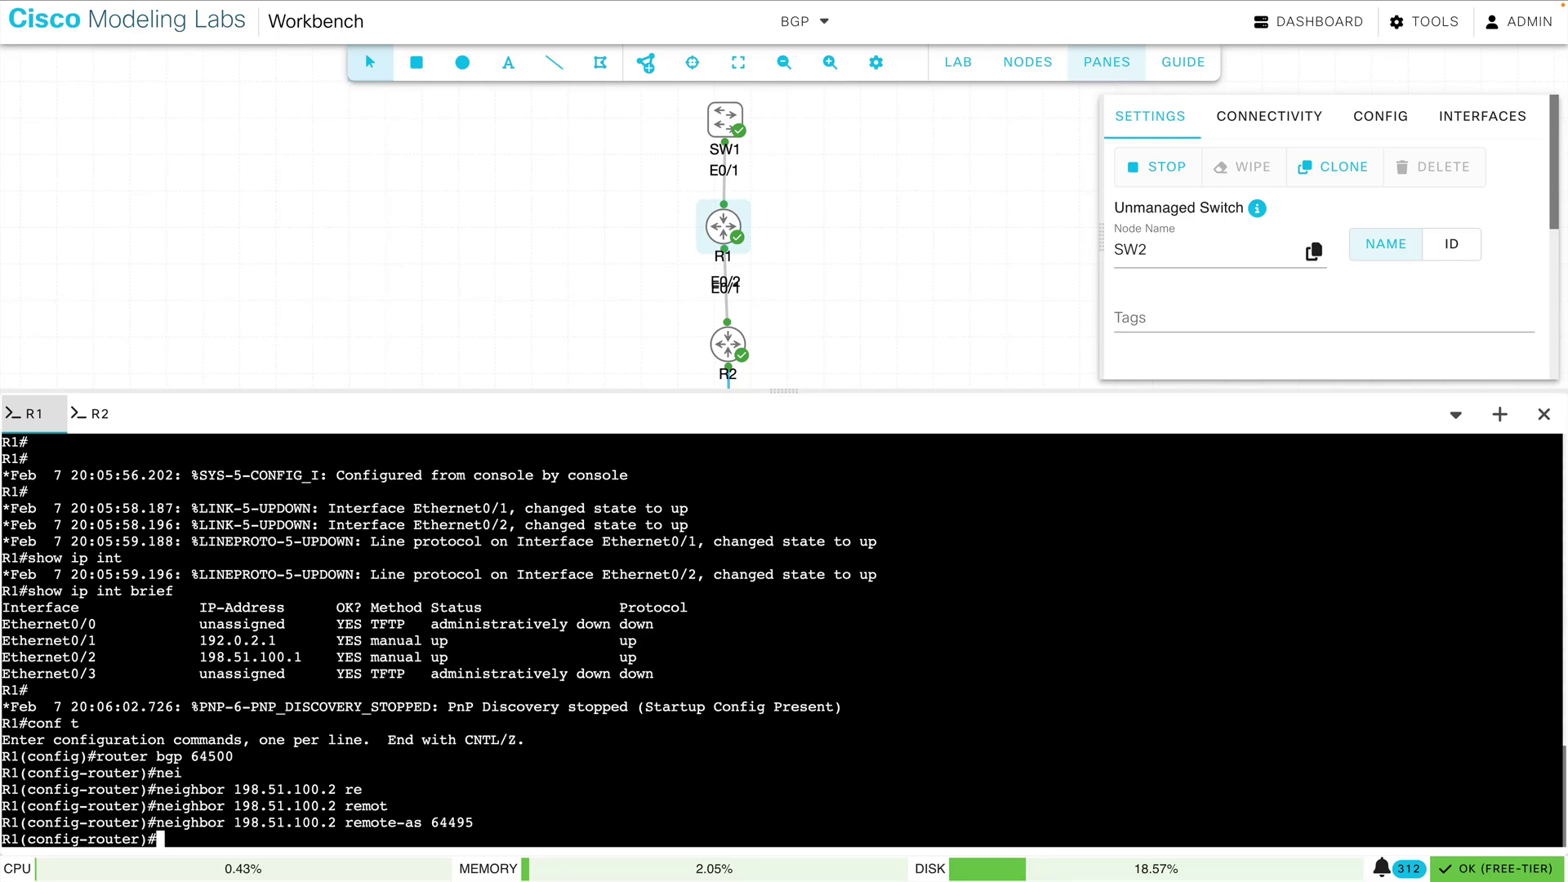
type("network 192.0.2.0 ")
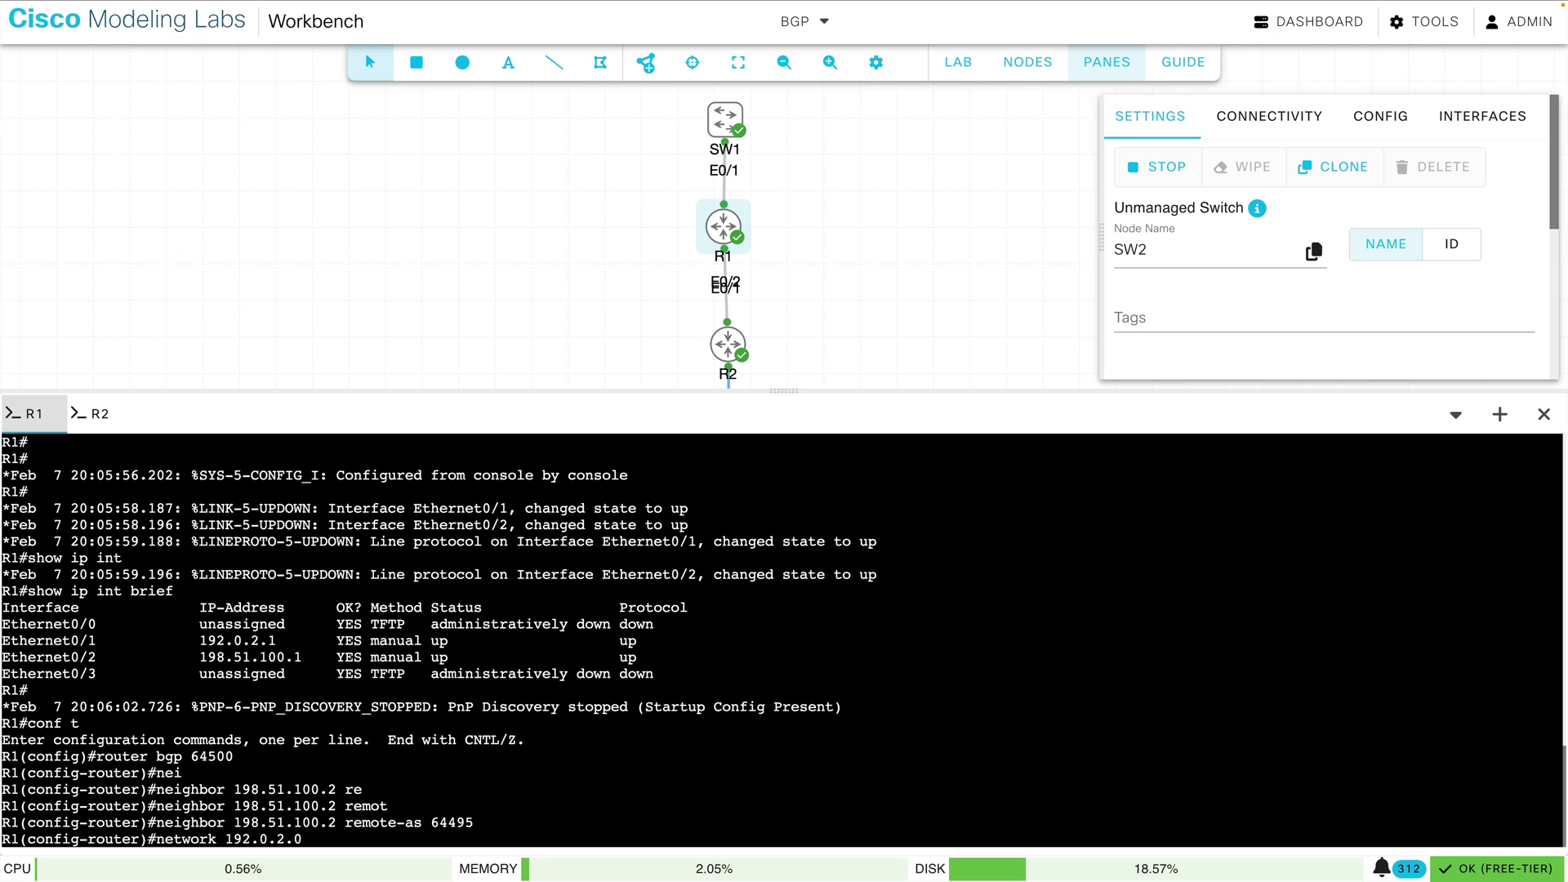
type("mask 255.255.255")
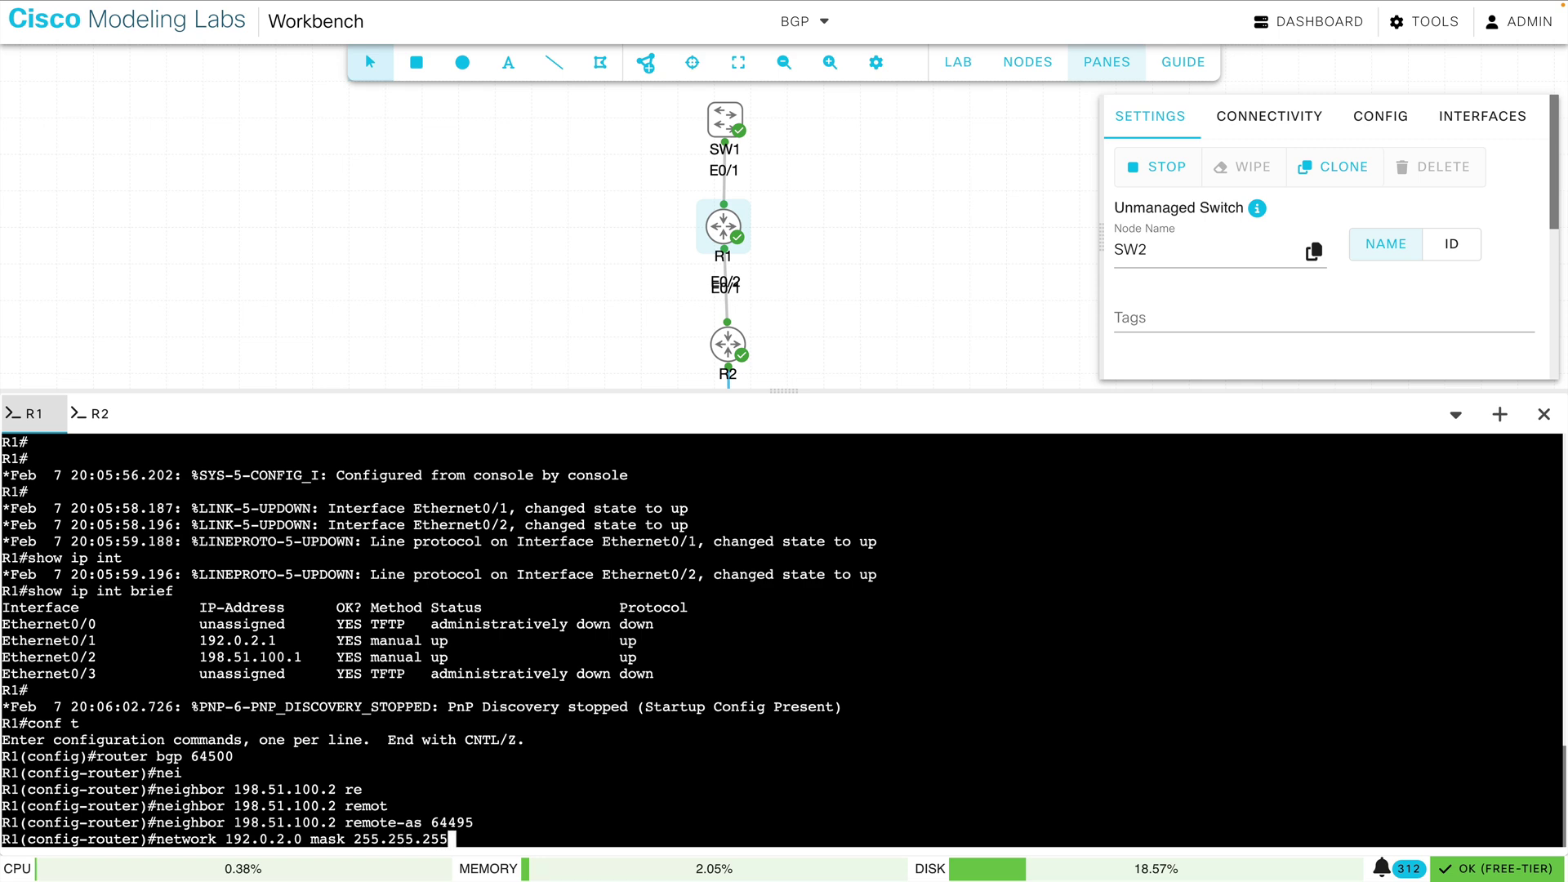
type(".0")
key("Return")
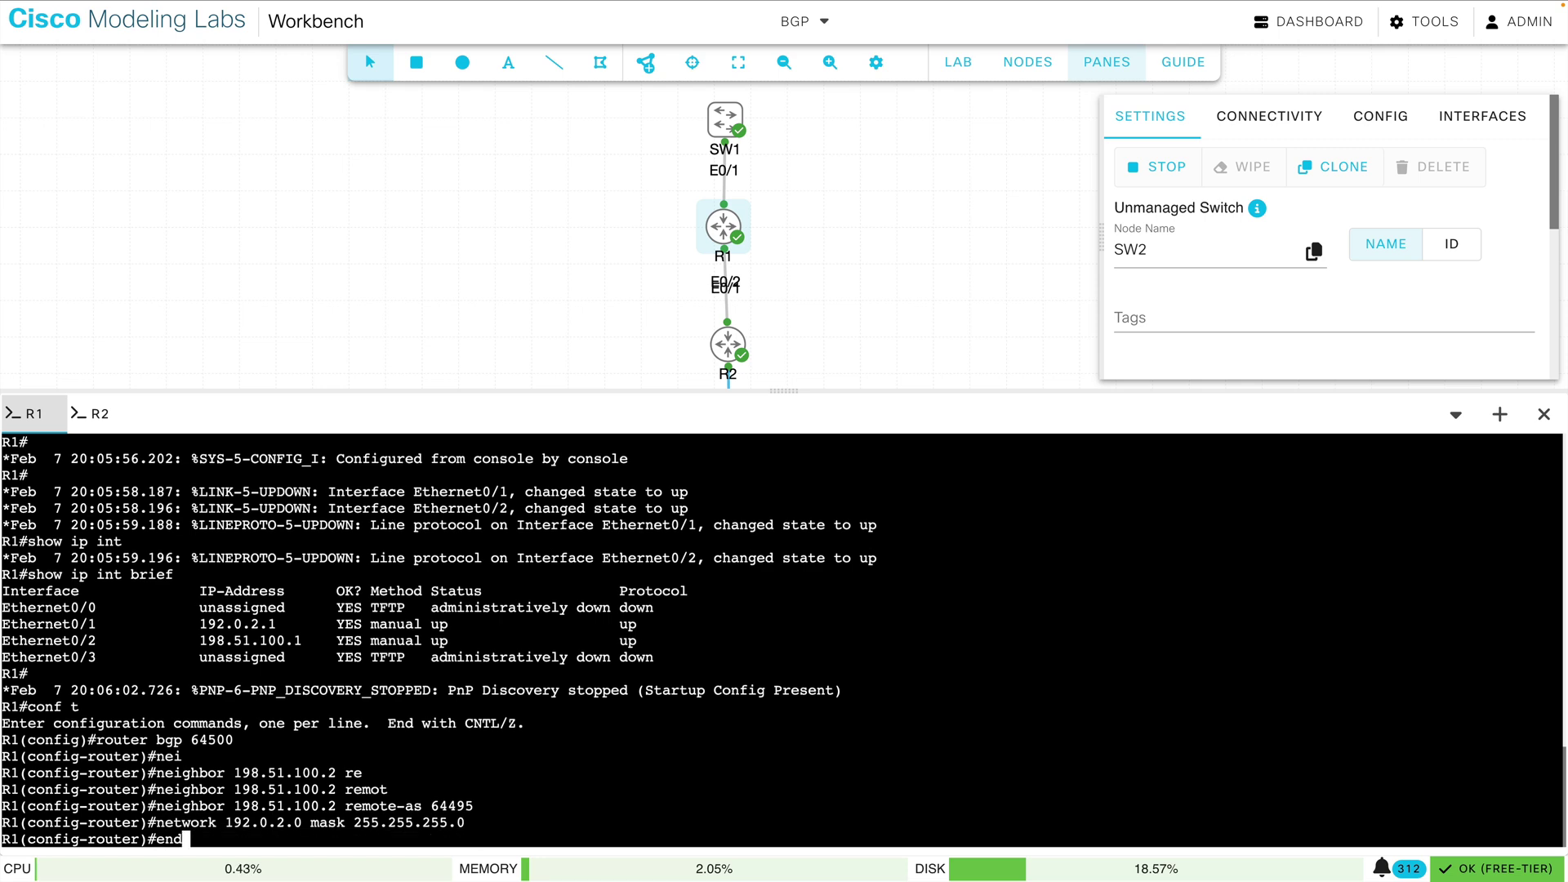
key("Return")
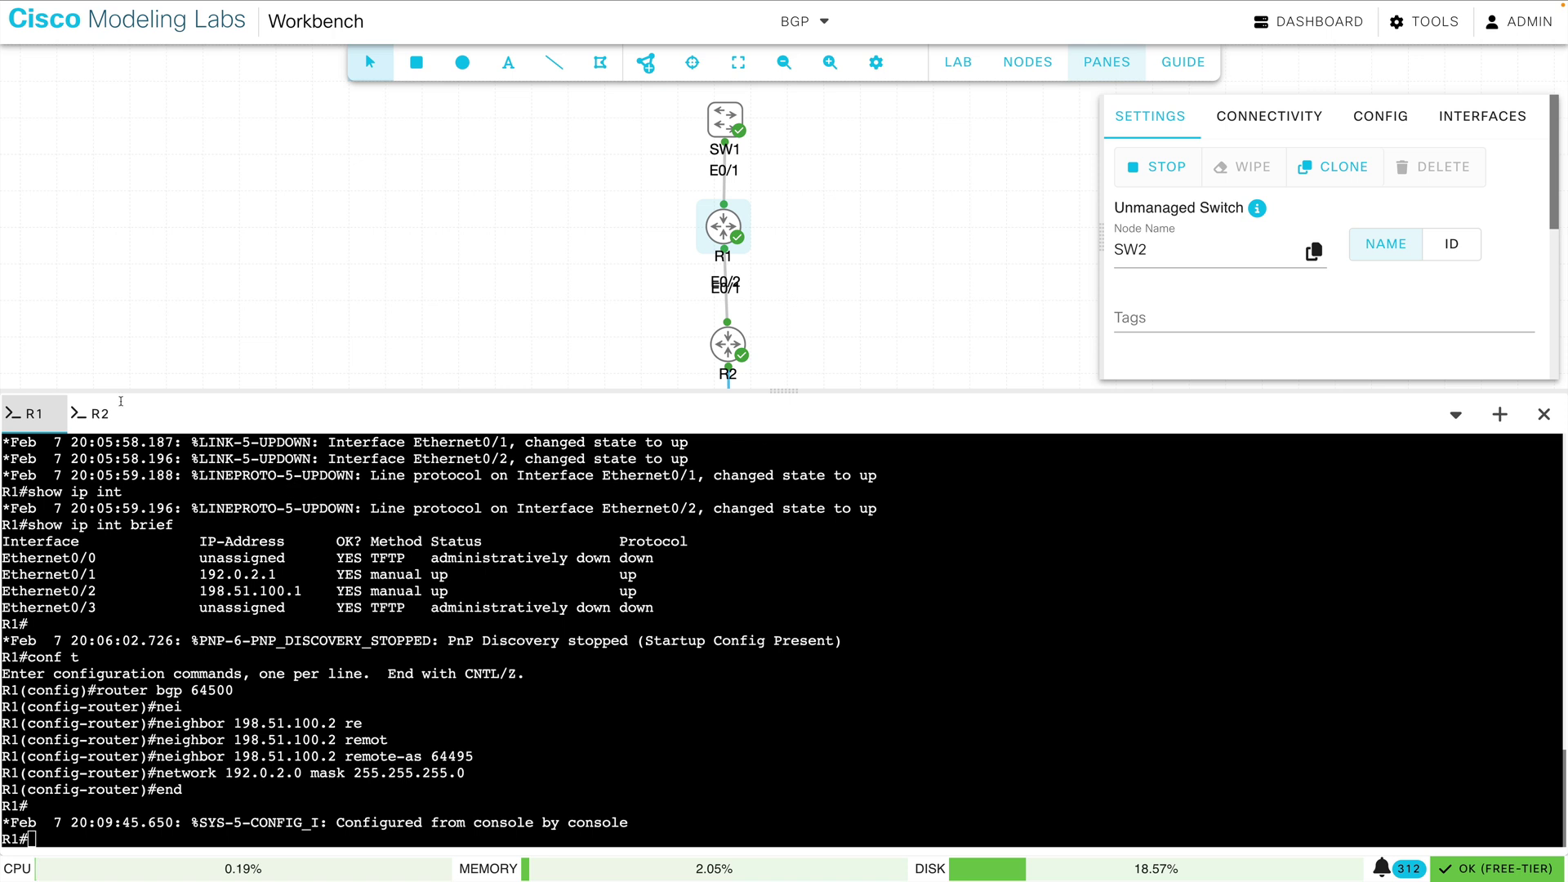
- On R2's console, enter configuration mode and start BGP process 64495
left_click(98, 414)
type("conf t")
key("Return")
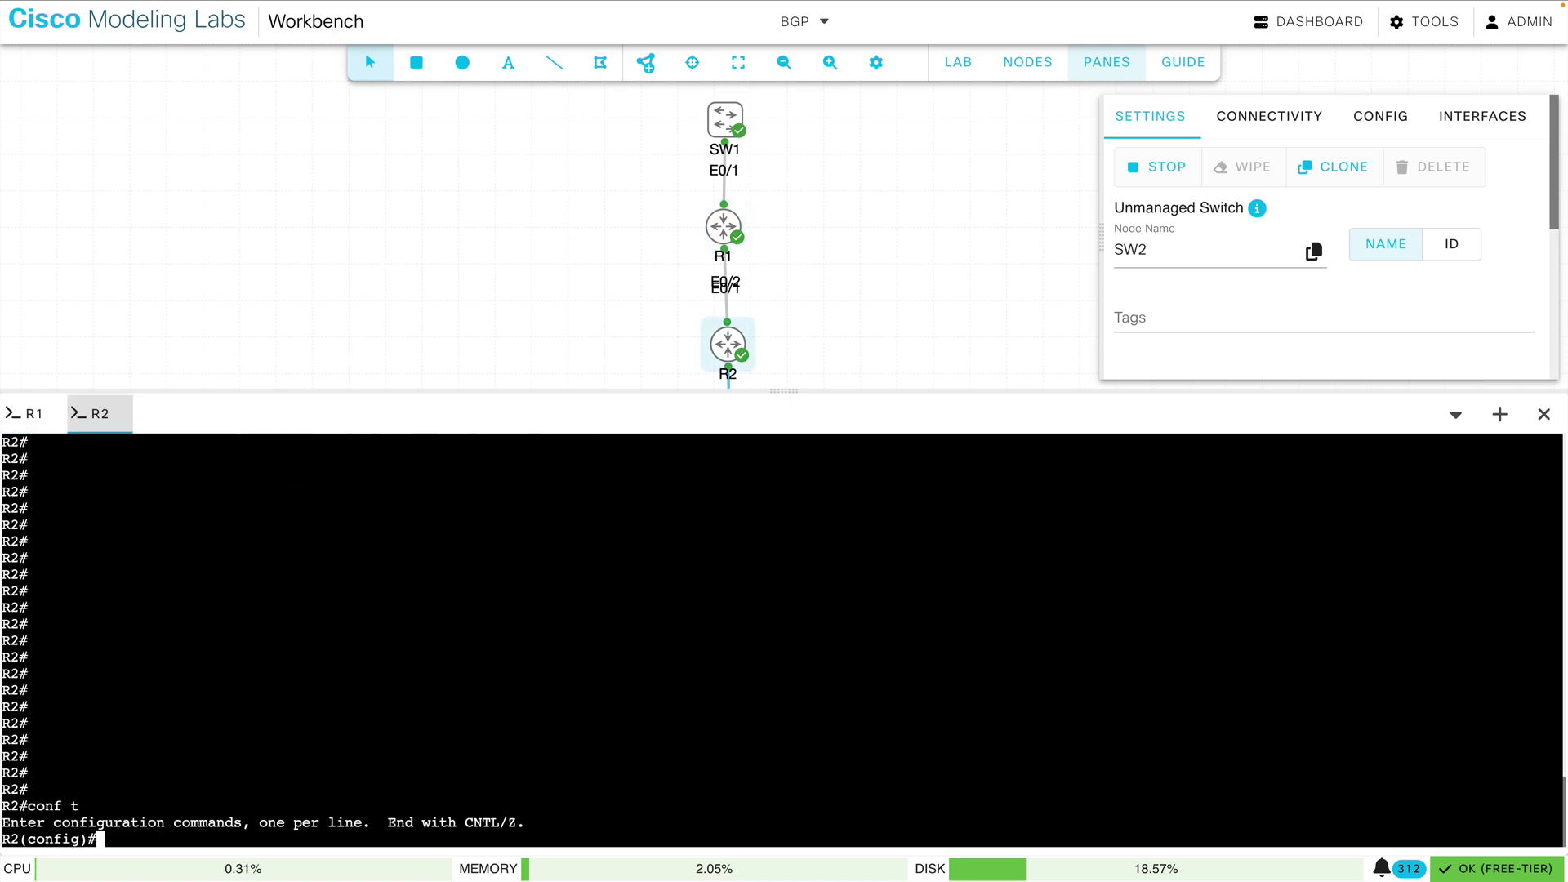
type("router bgp 64495")
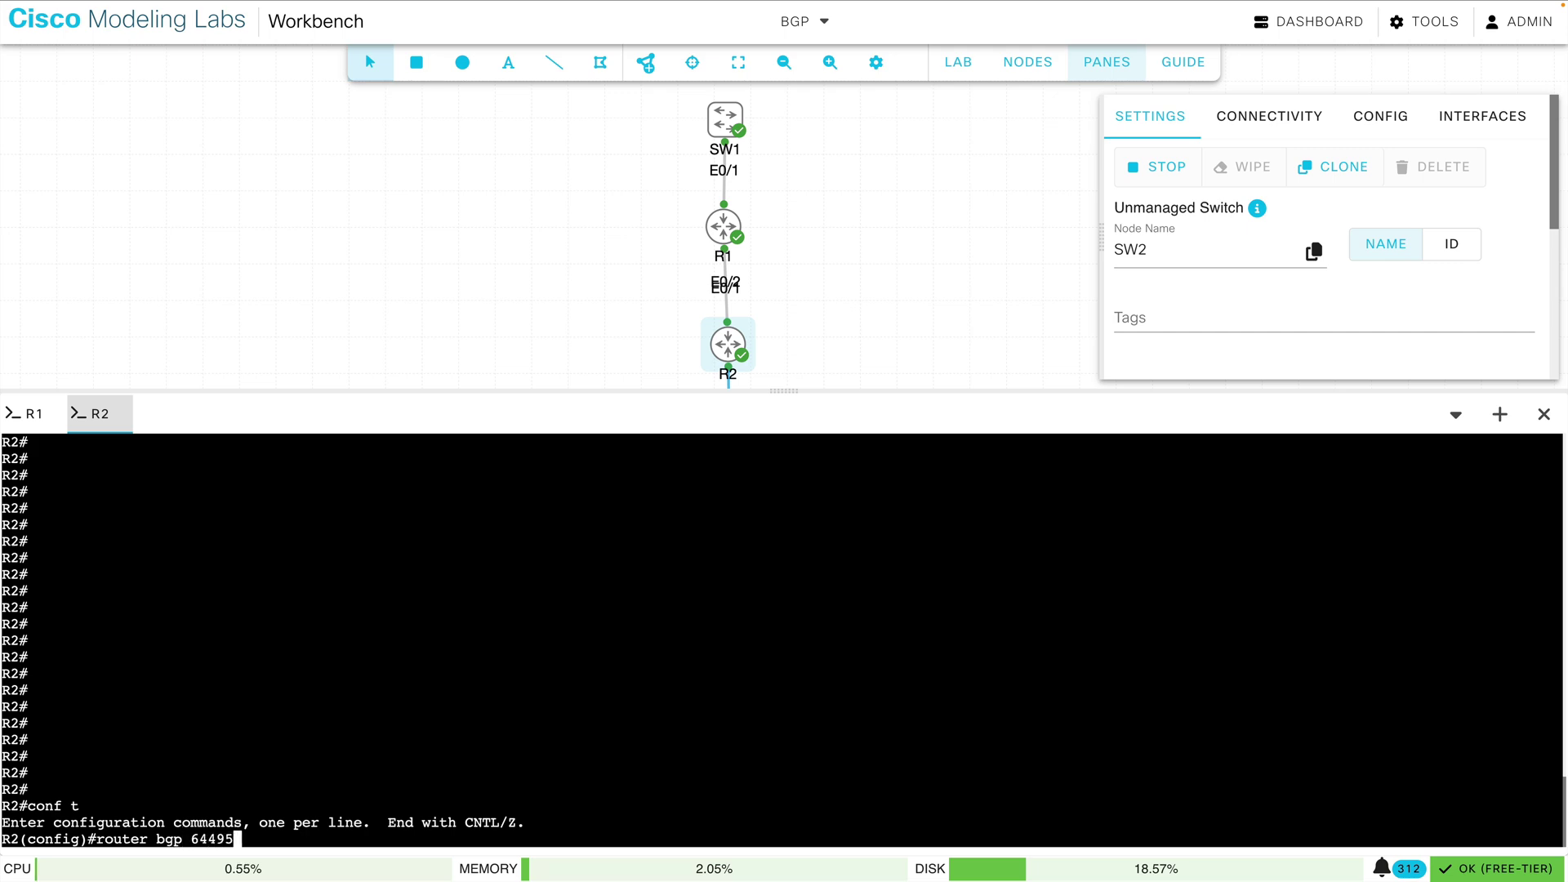
key("Return")
- Add neighbor 198.51.100.1 with remote-as 64500
type("ne")
key("Tab")
type("ig")
key("Tab")
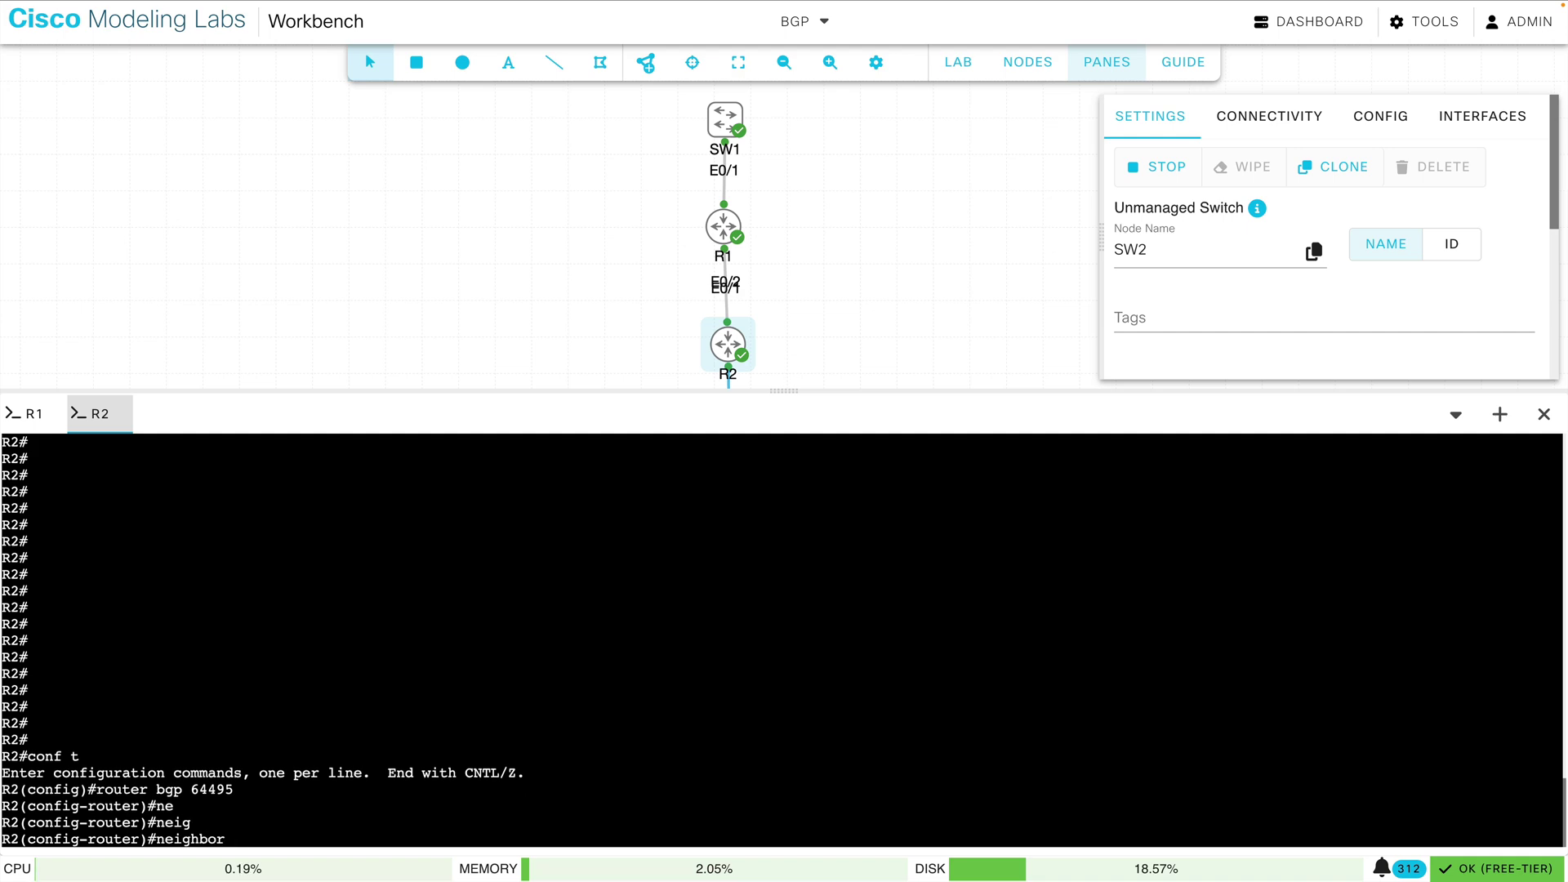
type("19")
type("8.51.1")
type("00.1 remot")
type("e")
key("Tab")
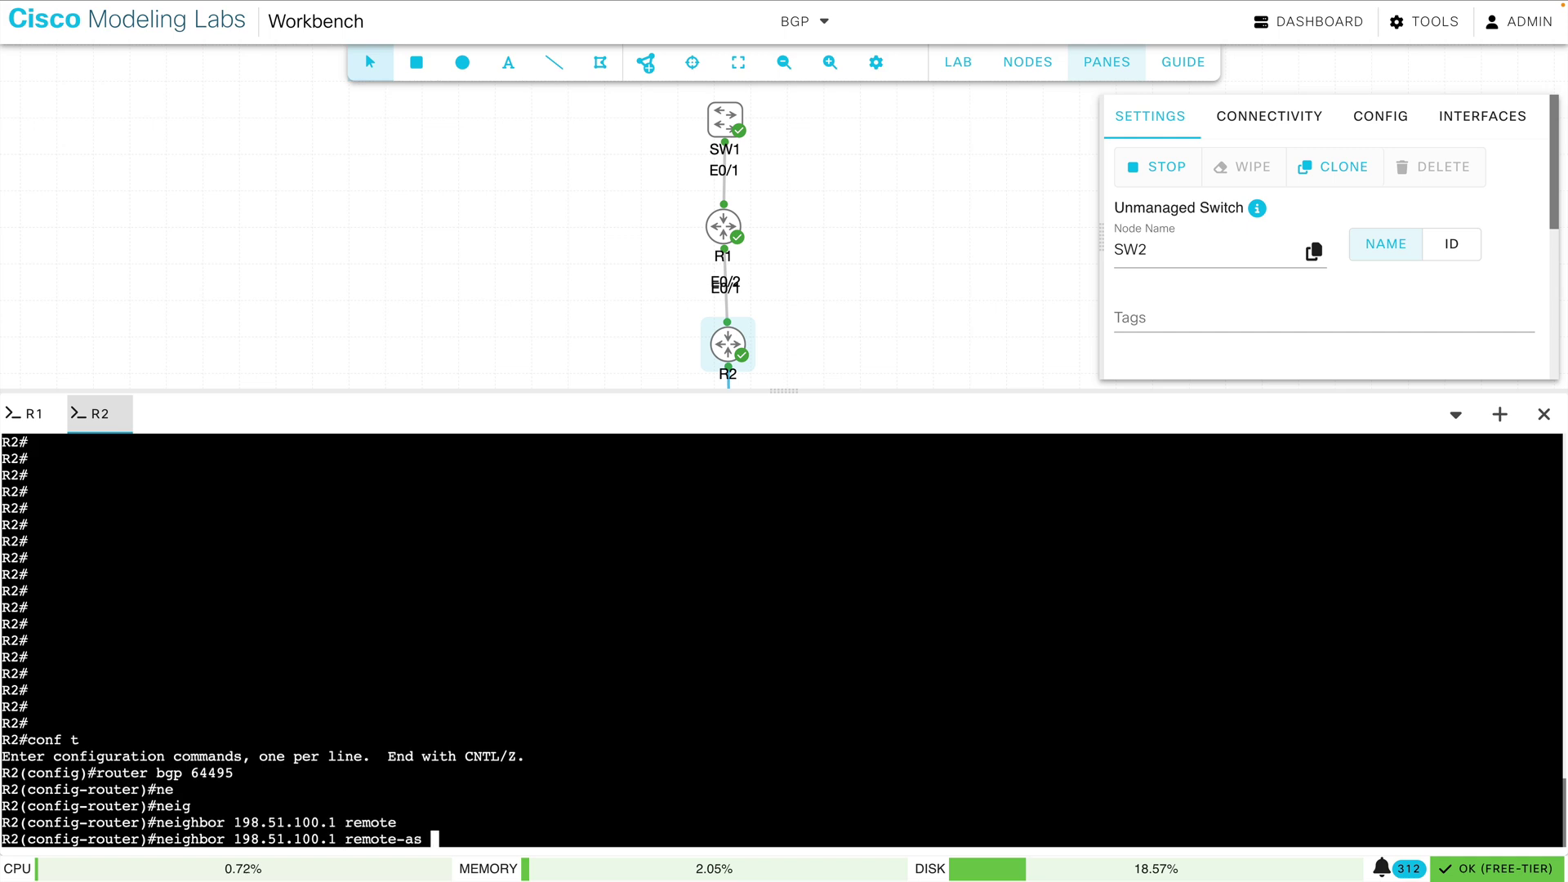
type("64500")
key("Return")
- Advertise network 203.0.113.0 mask 255.255.255.0 and end configuration
type("network ")
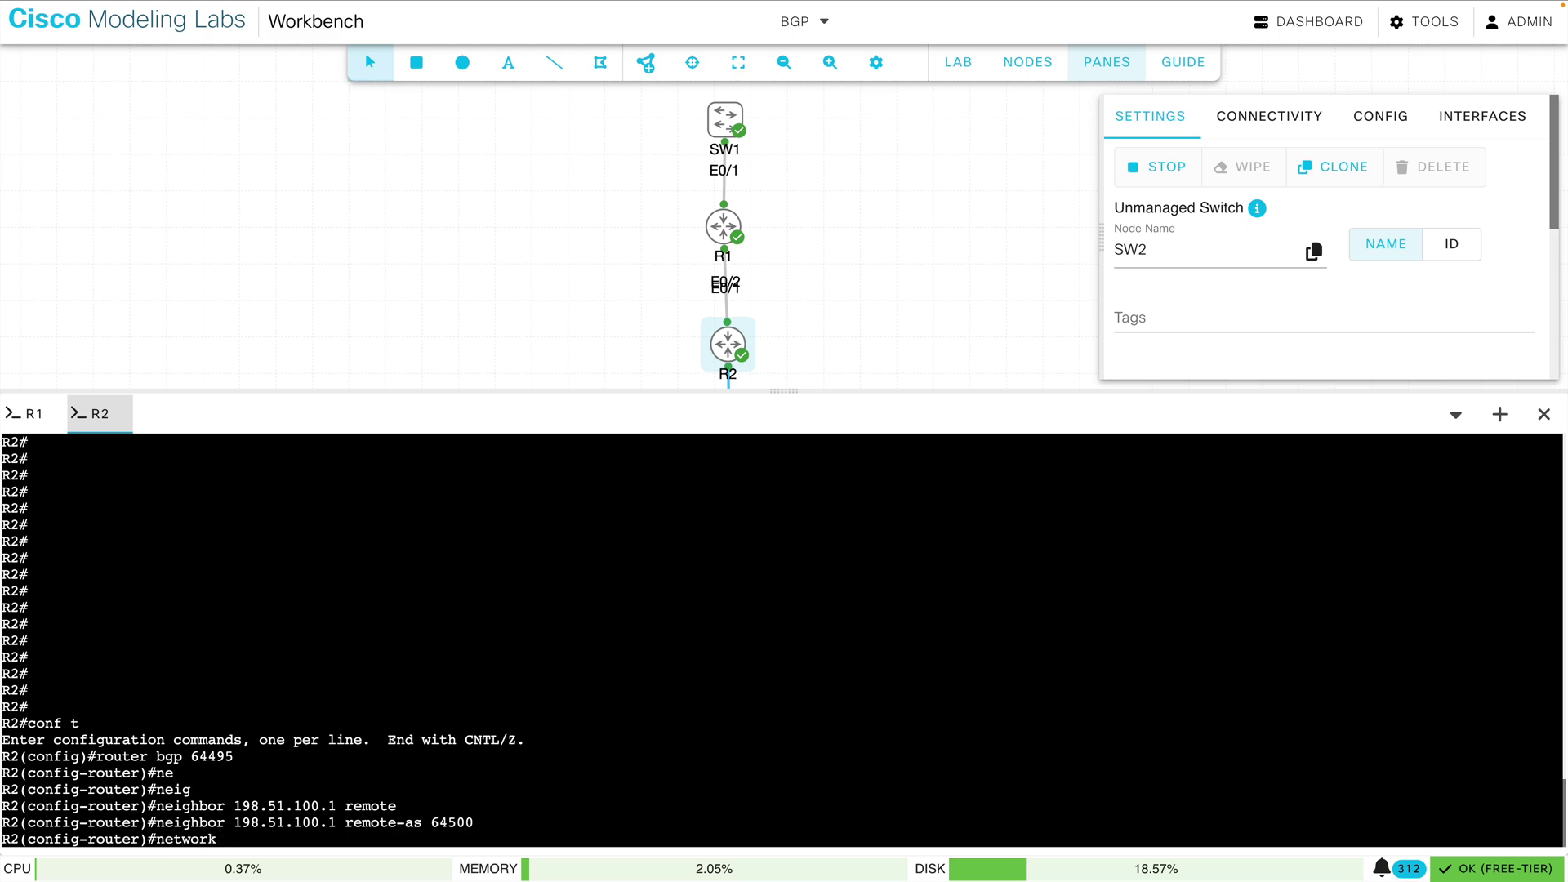
type("203.0.11")
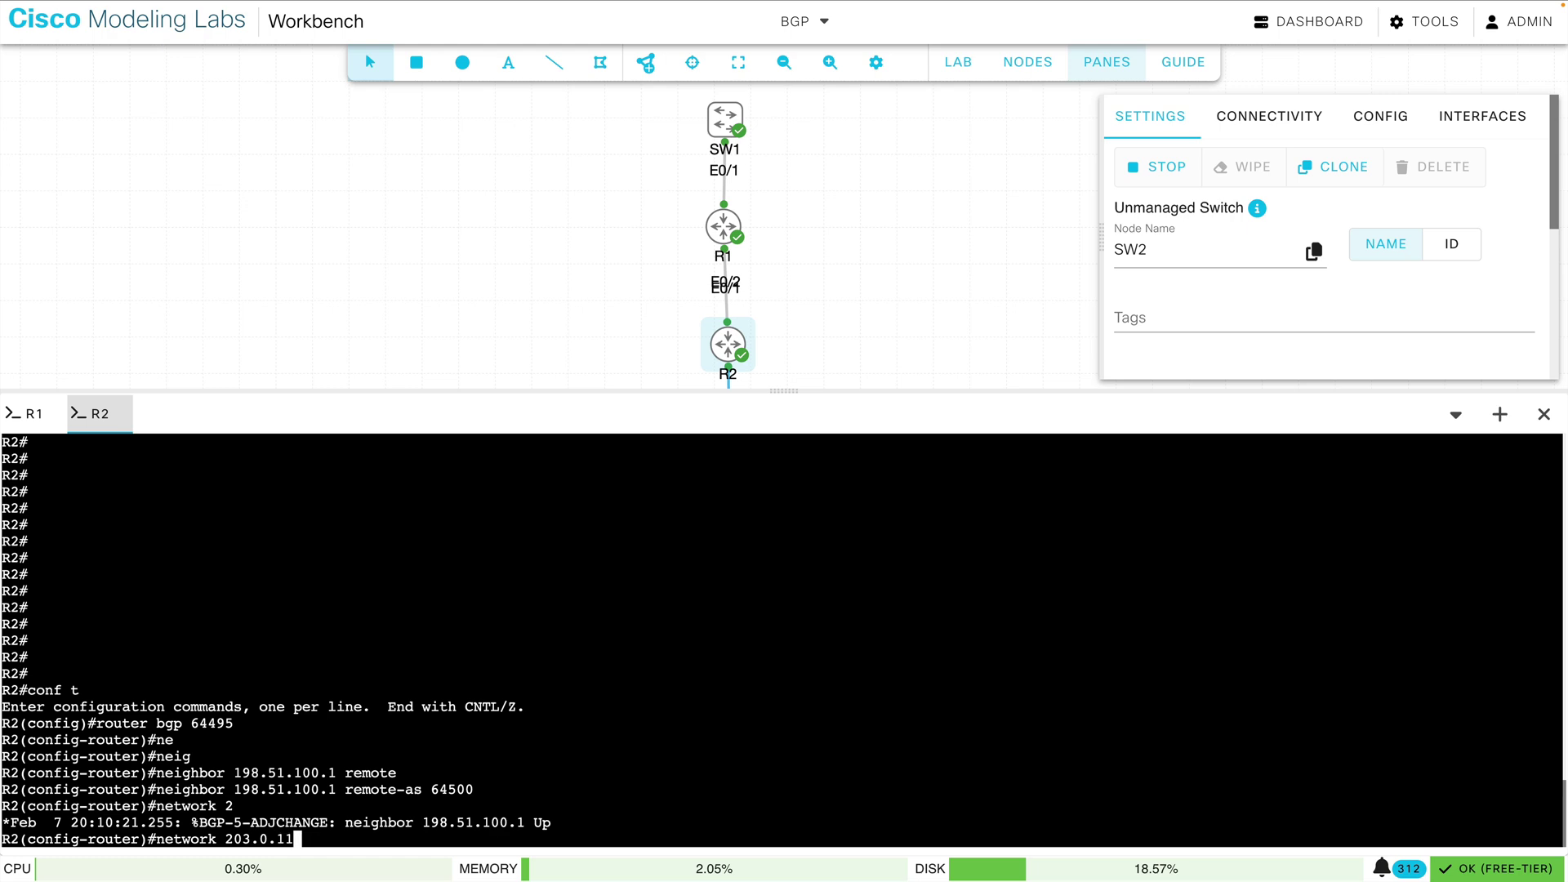
type("3.0 mask")
type("255.255.255.0")
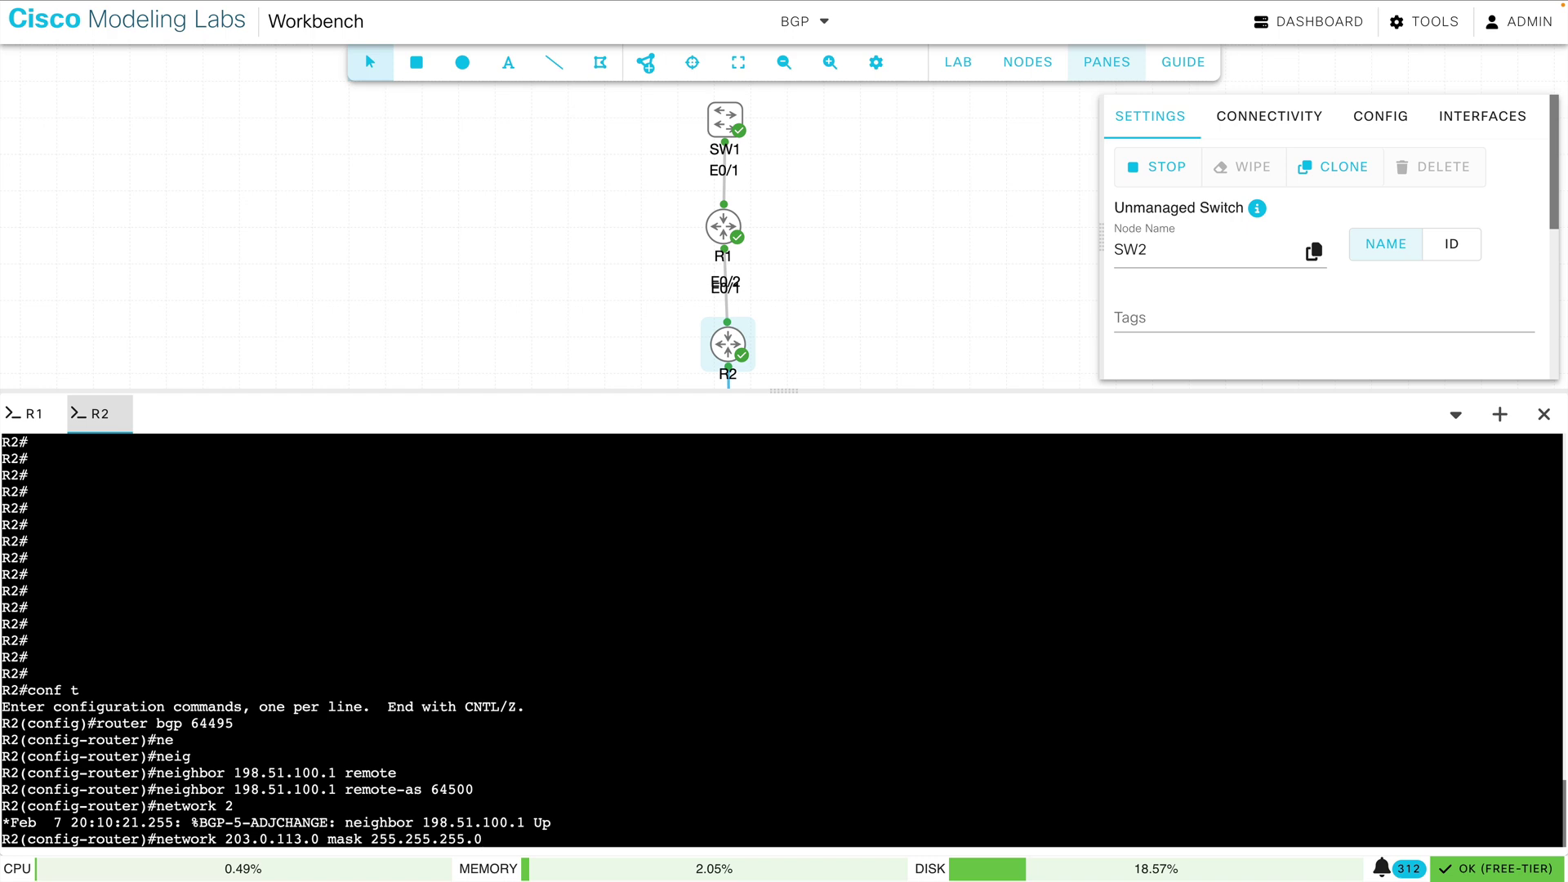
key("Return")
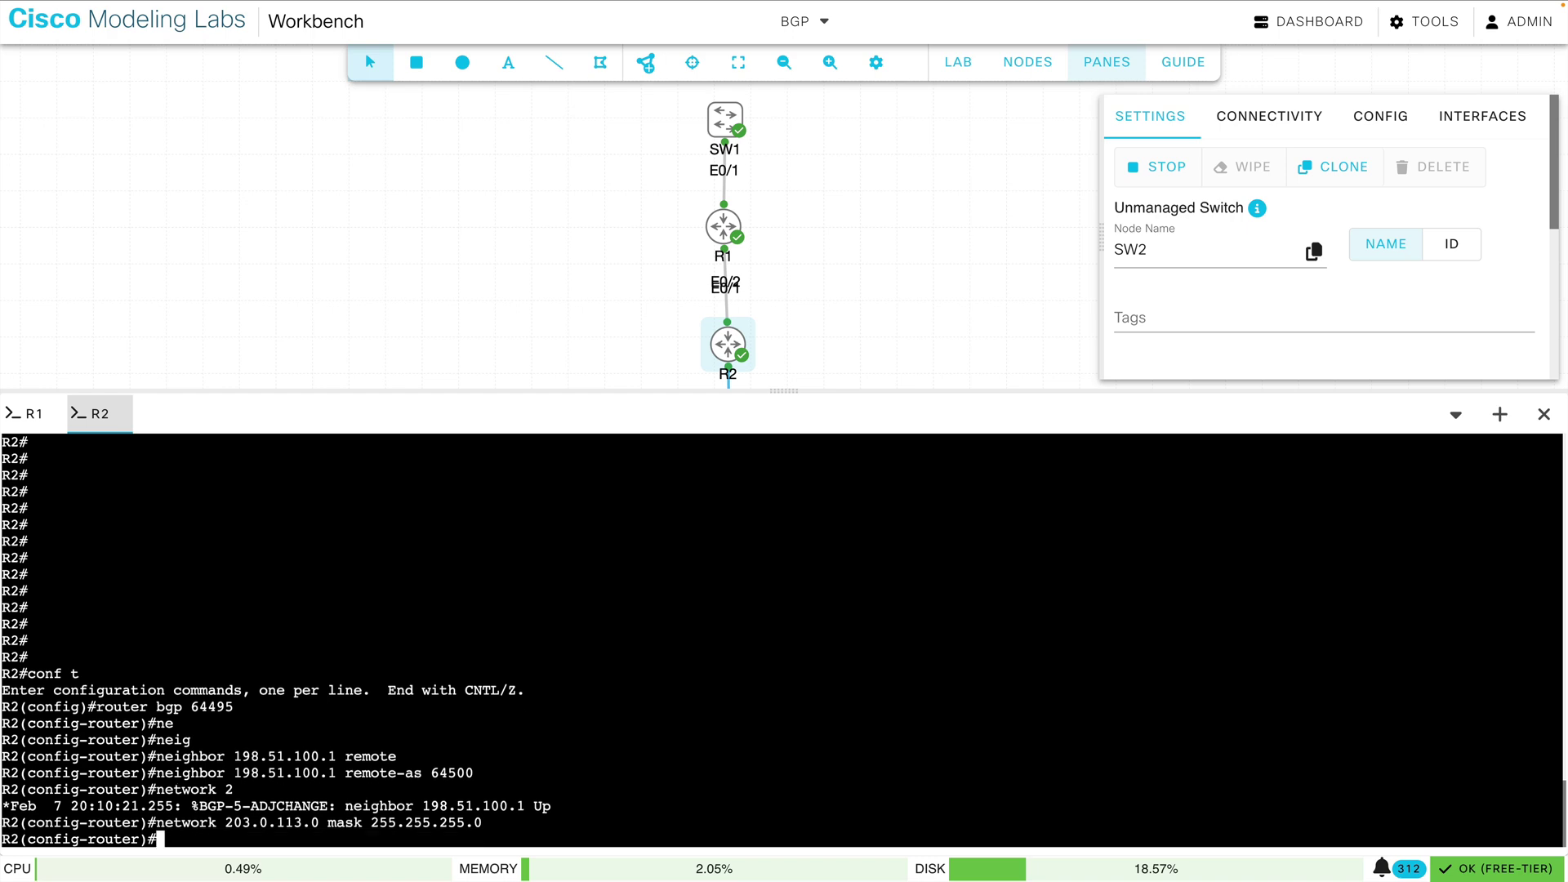
type("end")
key("Return")
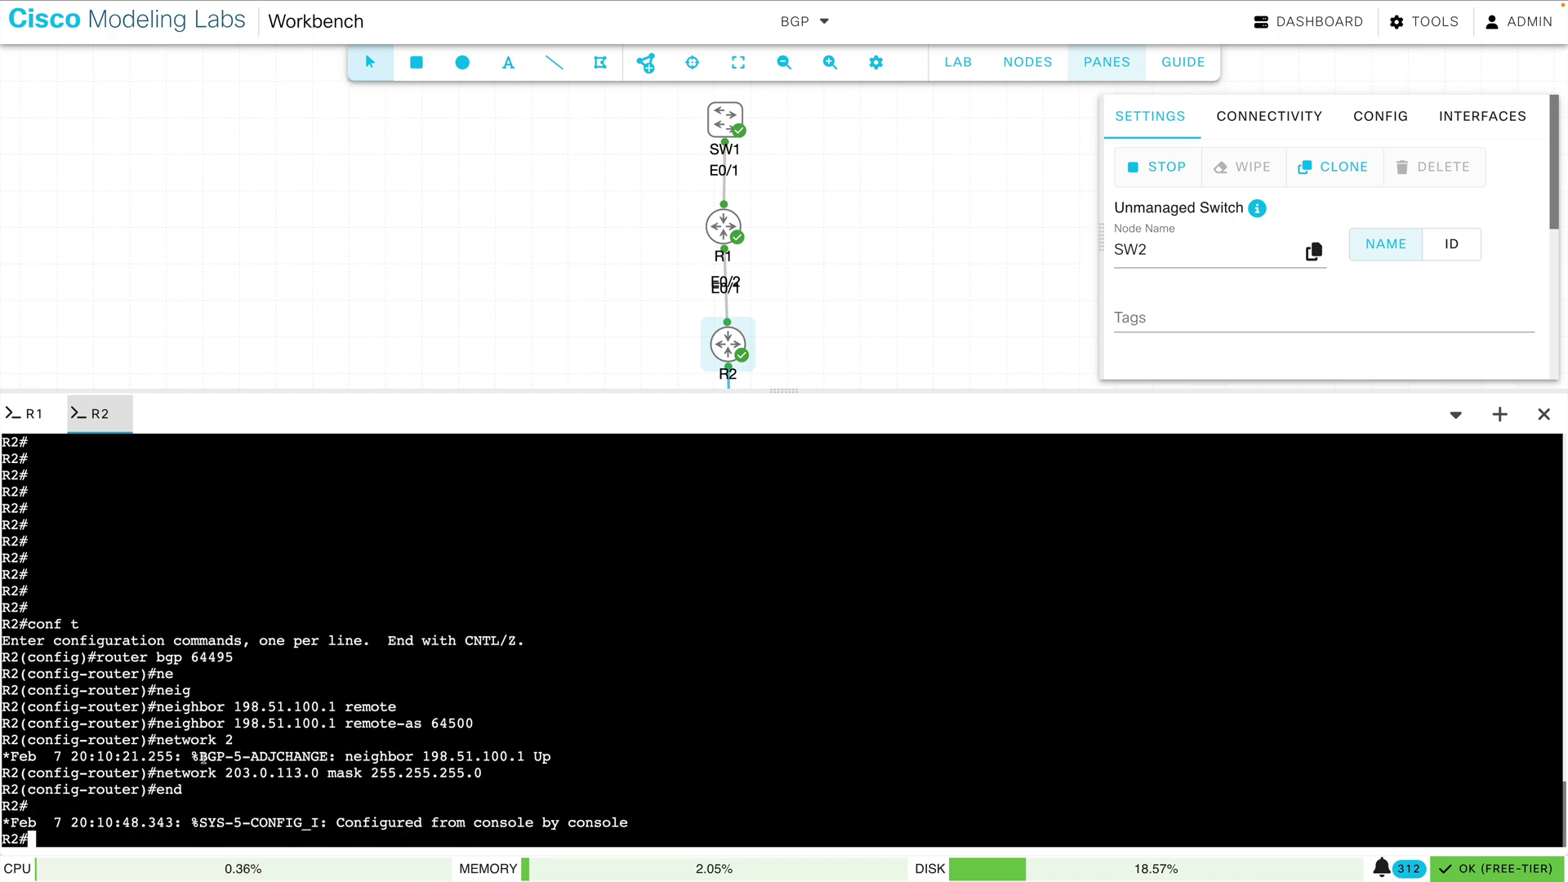
- Check R2's BGP neighbor-up message and the B route 192.0.2.0/24 in show ip route
left_click_drag(196, 756, 567, 759)
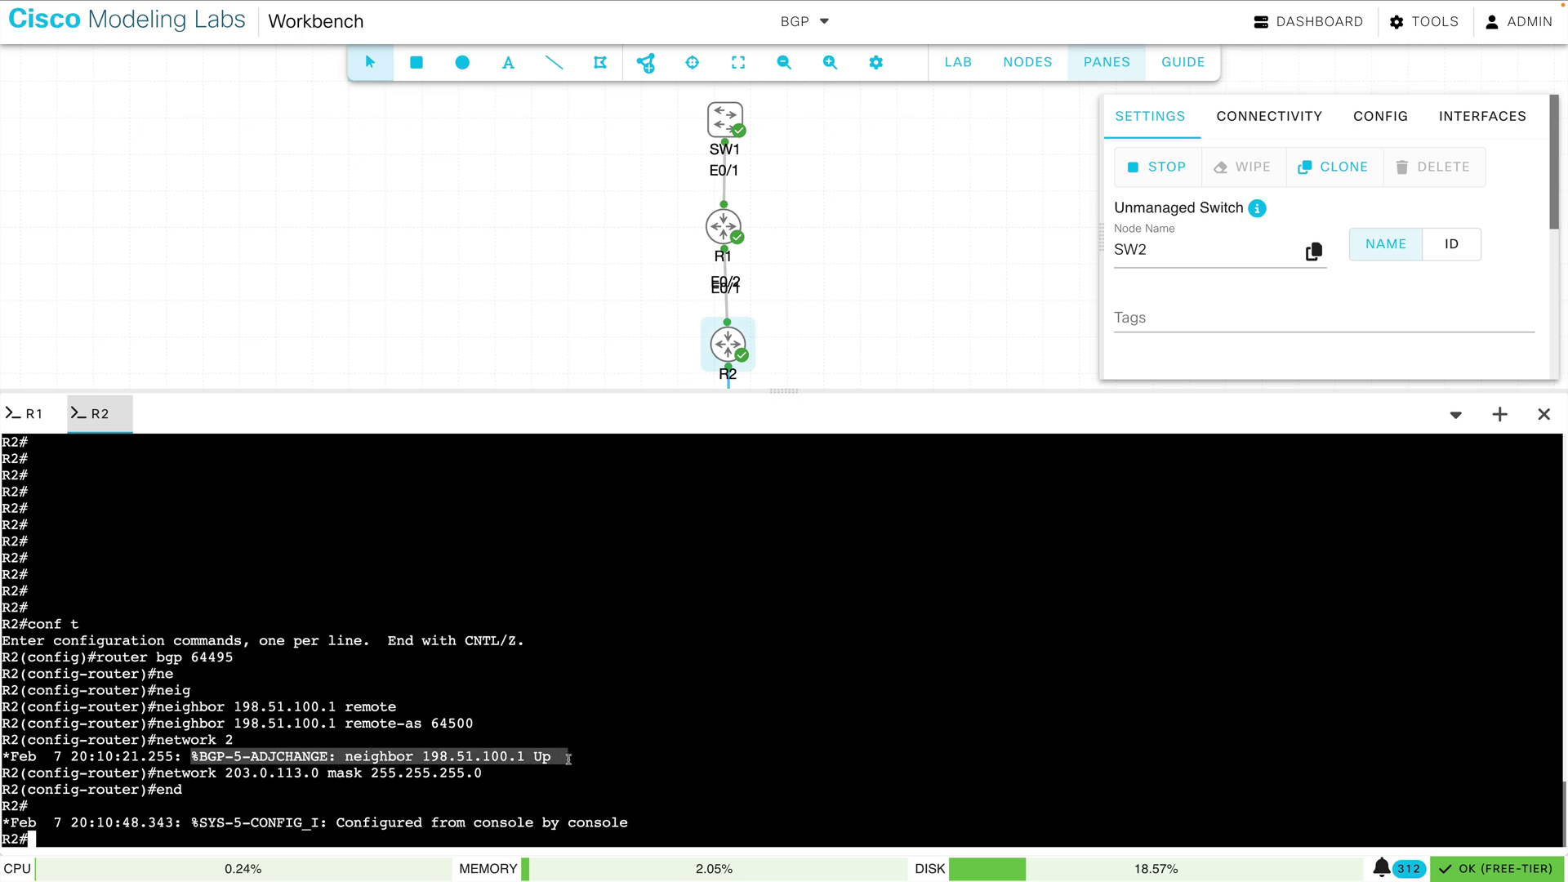
type("s")
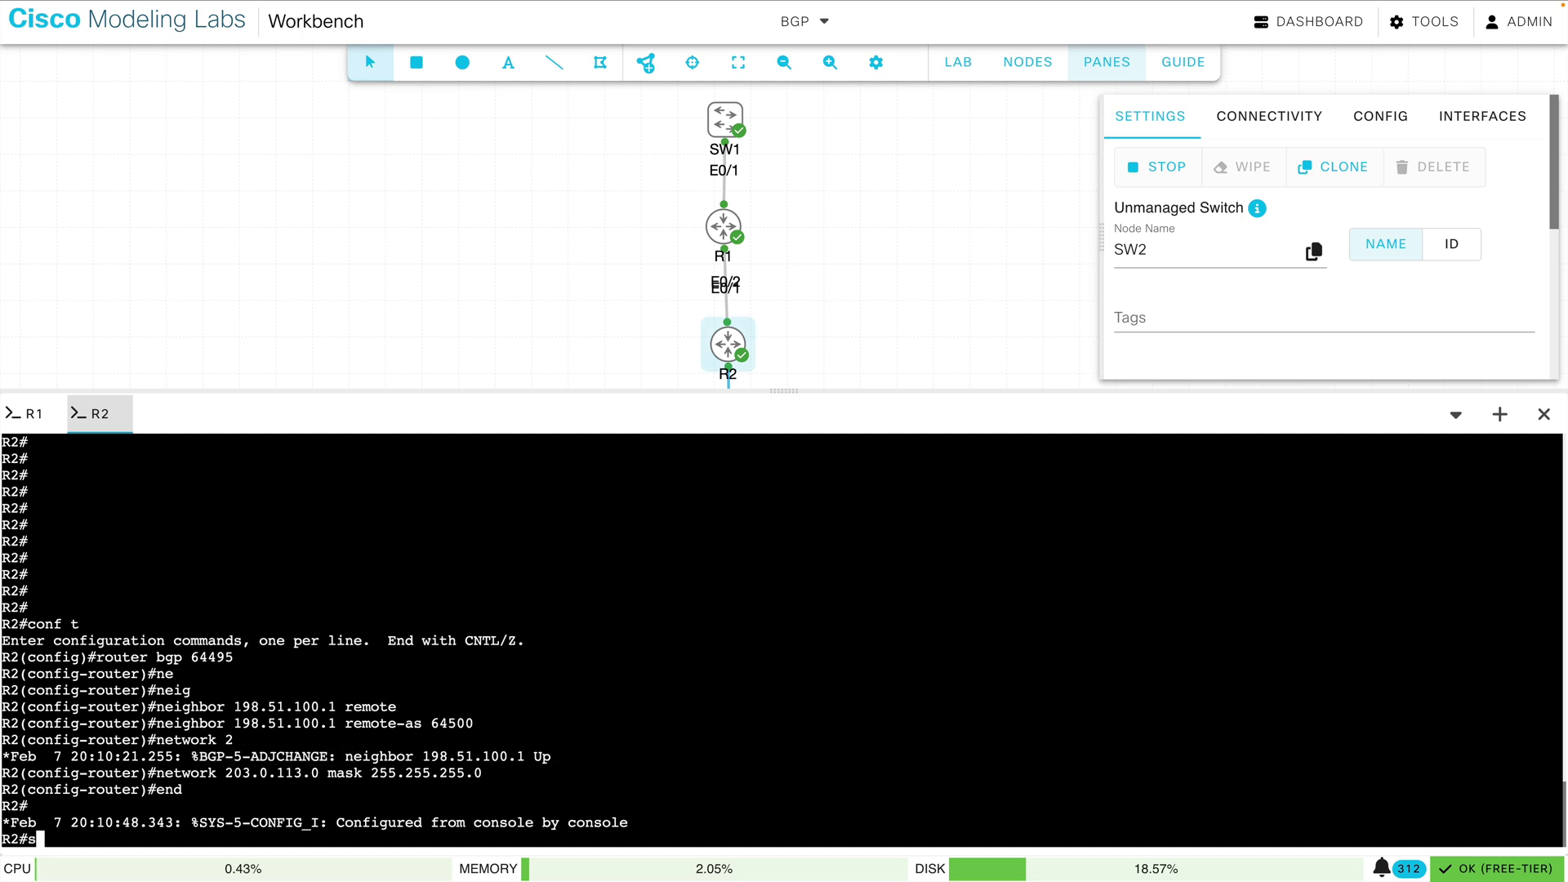
type("how ip route")
key("Return")
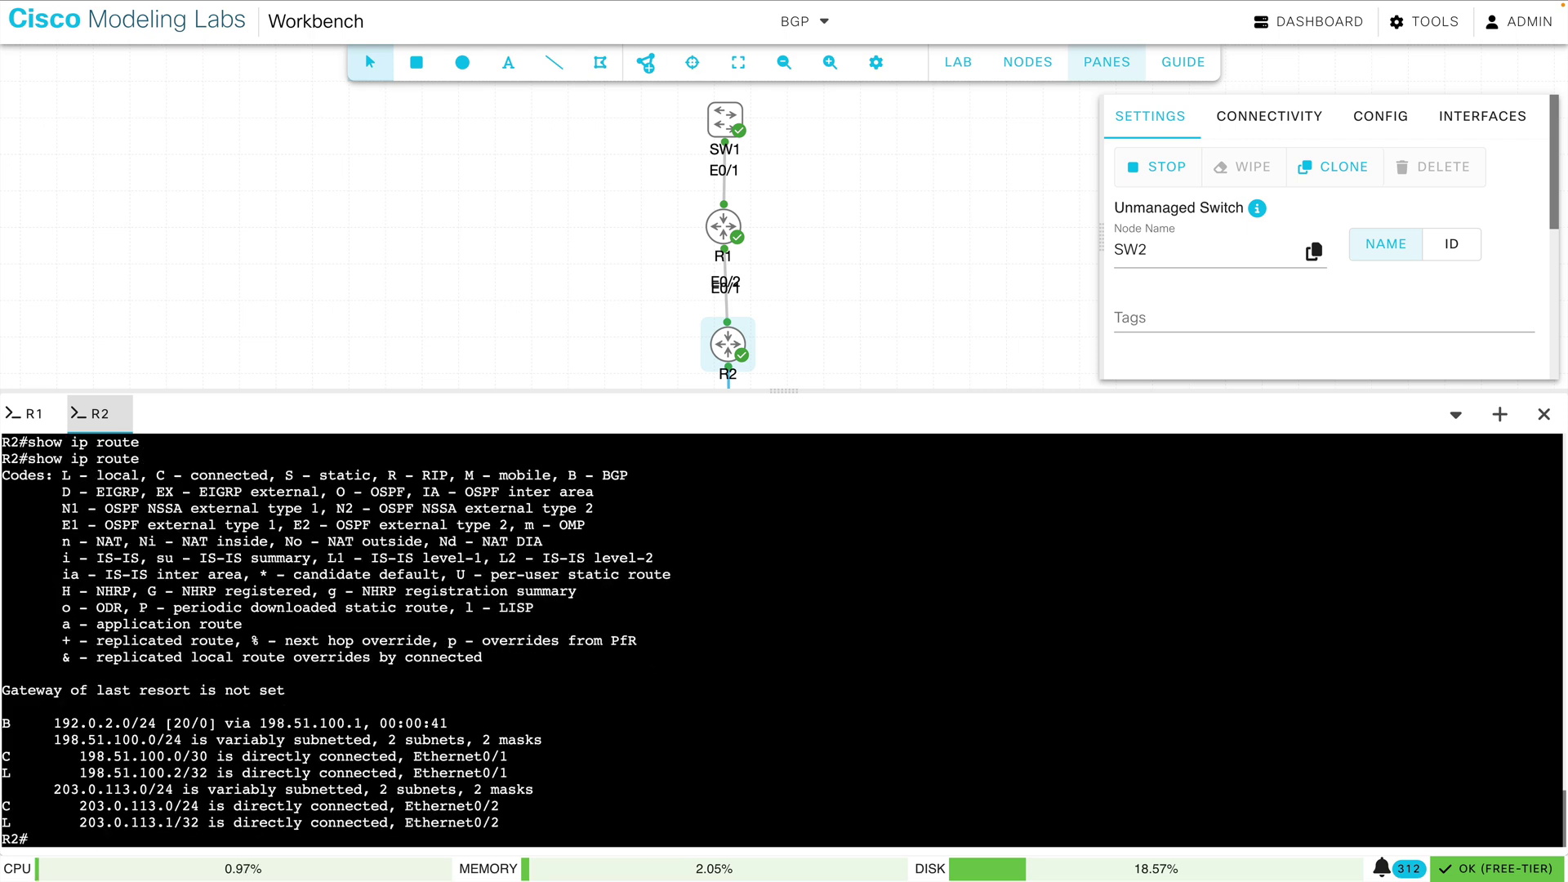
left_click_drag(52, 724, 160, 724)
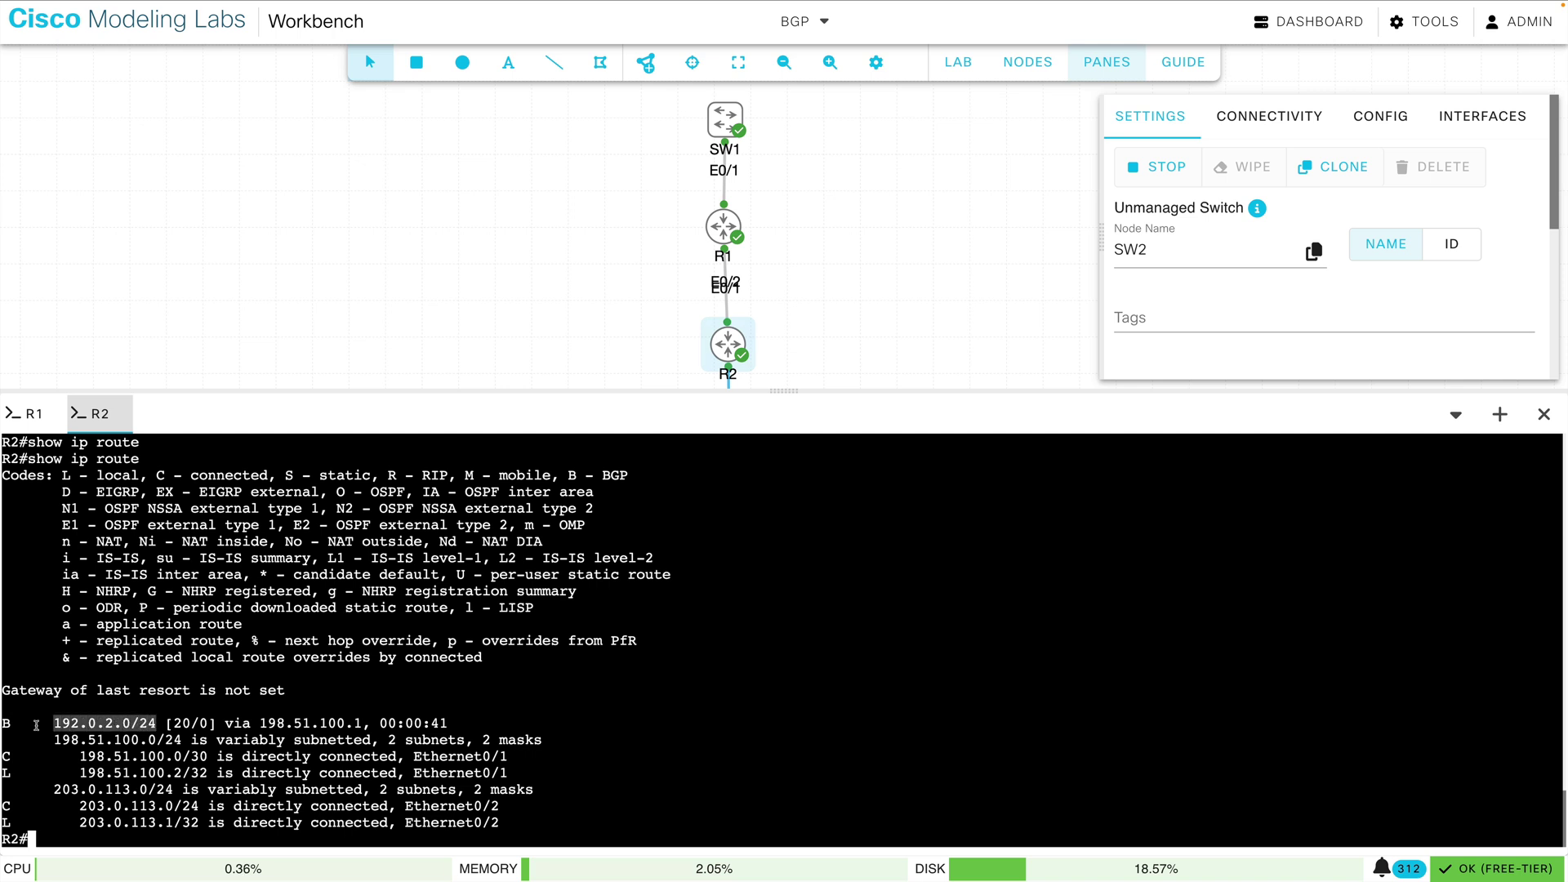
left_click_drag(16, 724, 2, 724)
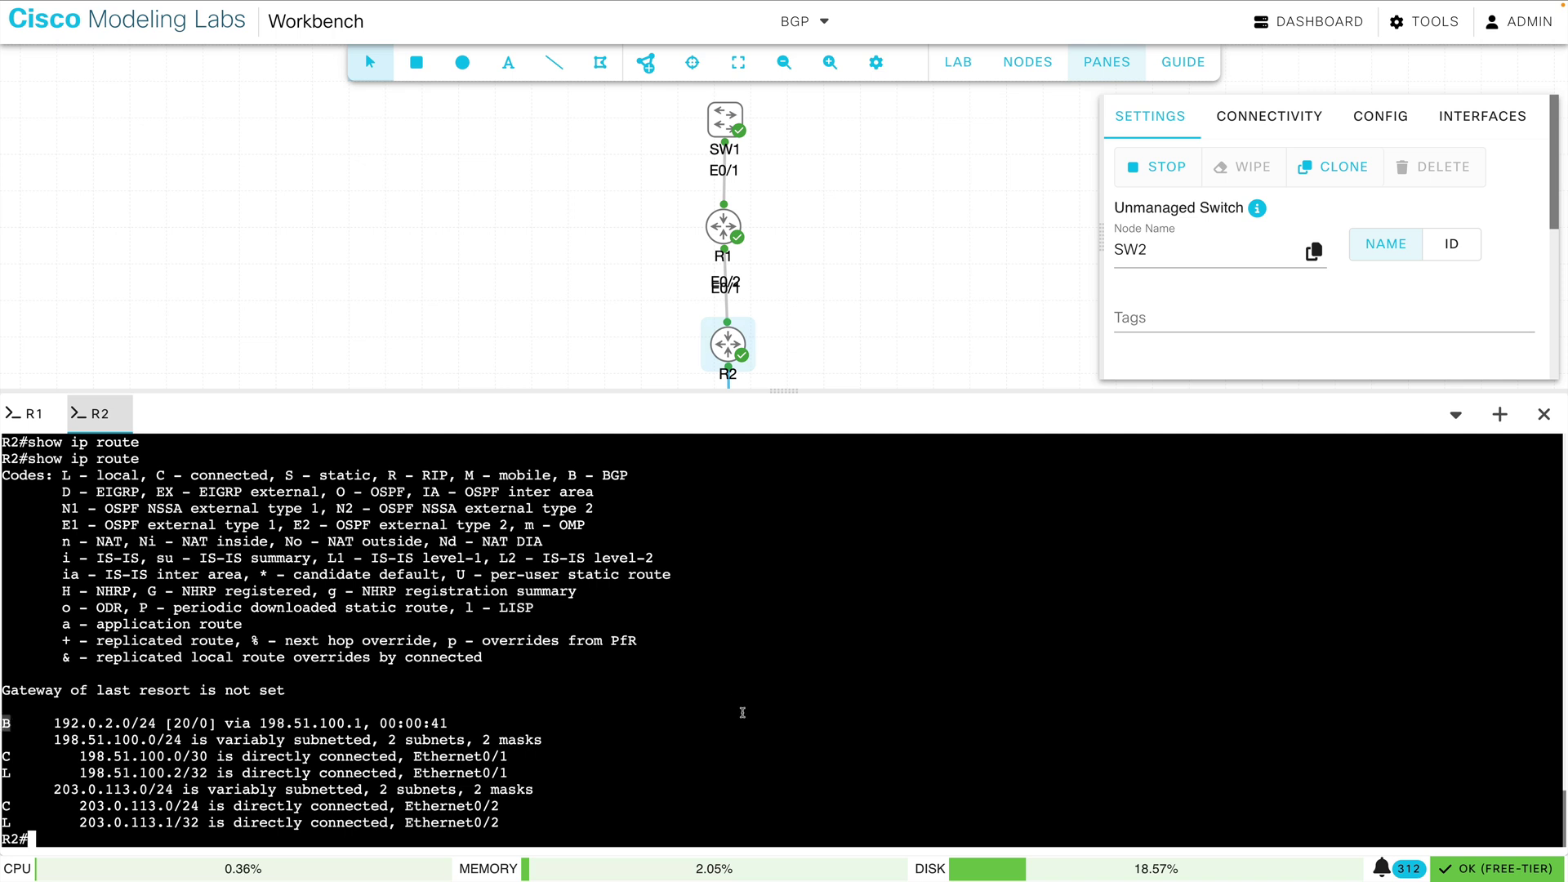
- Save R2's configuration with wr and copy run start
type("wr")
key("Return")
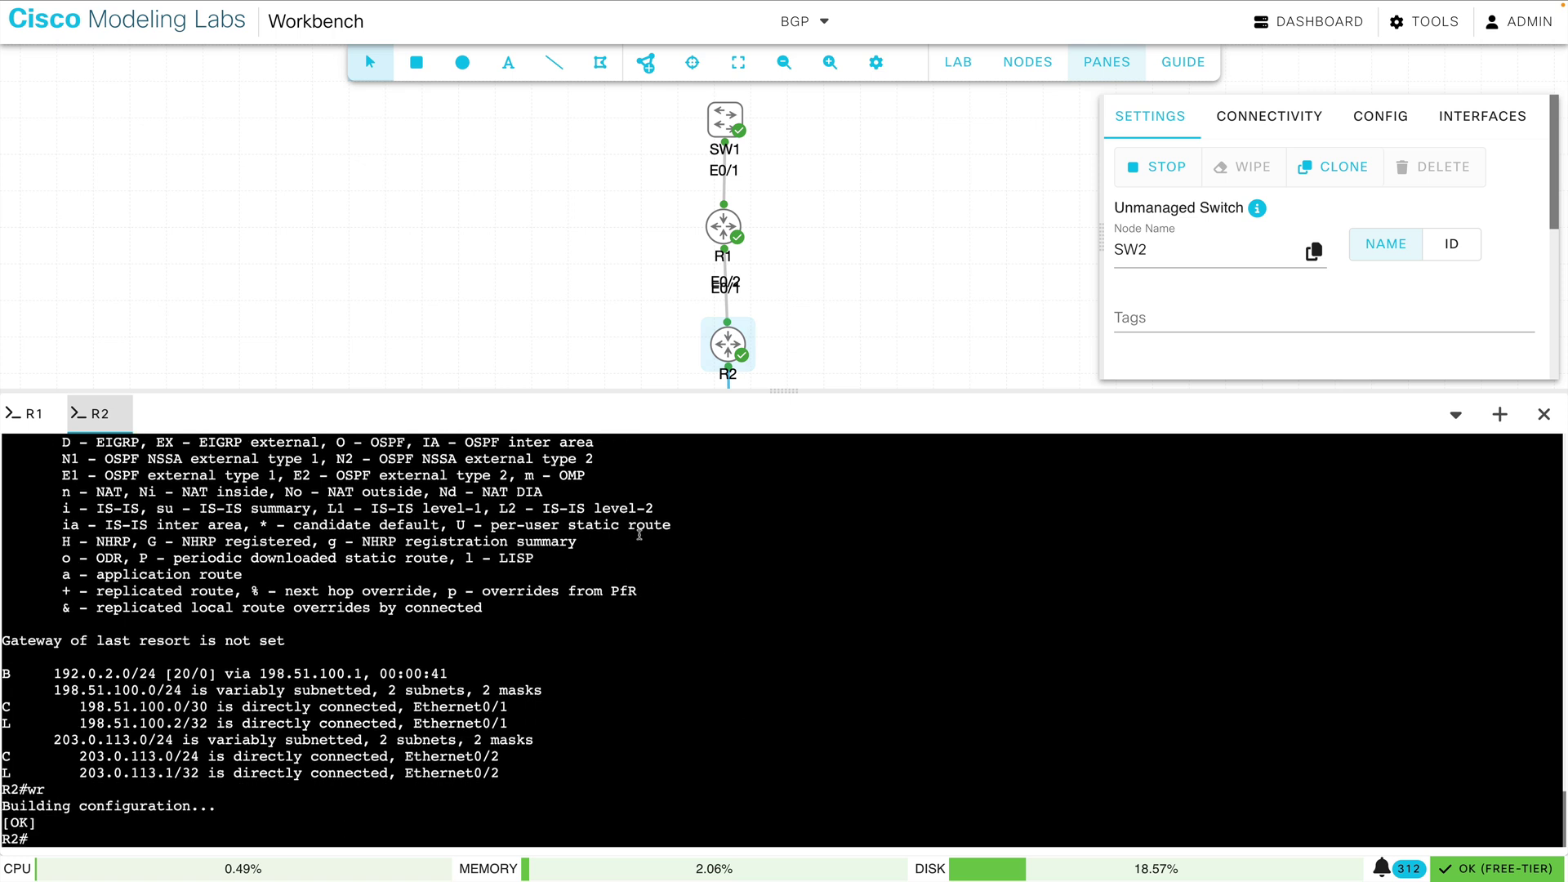
type("copy ")
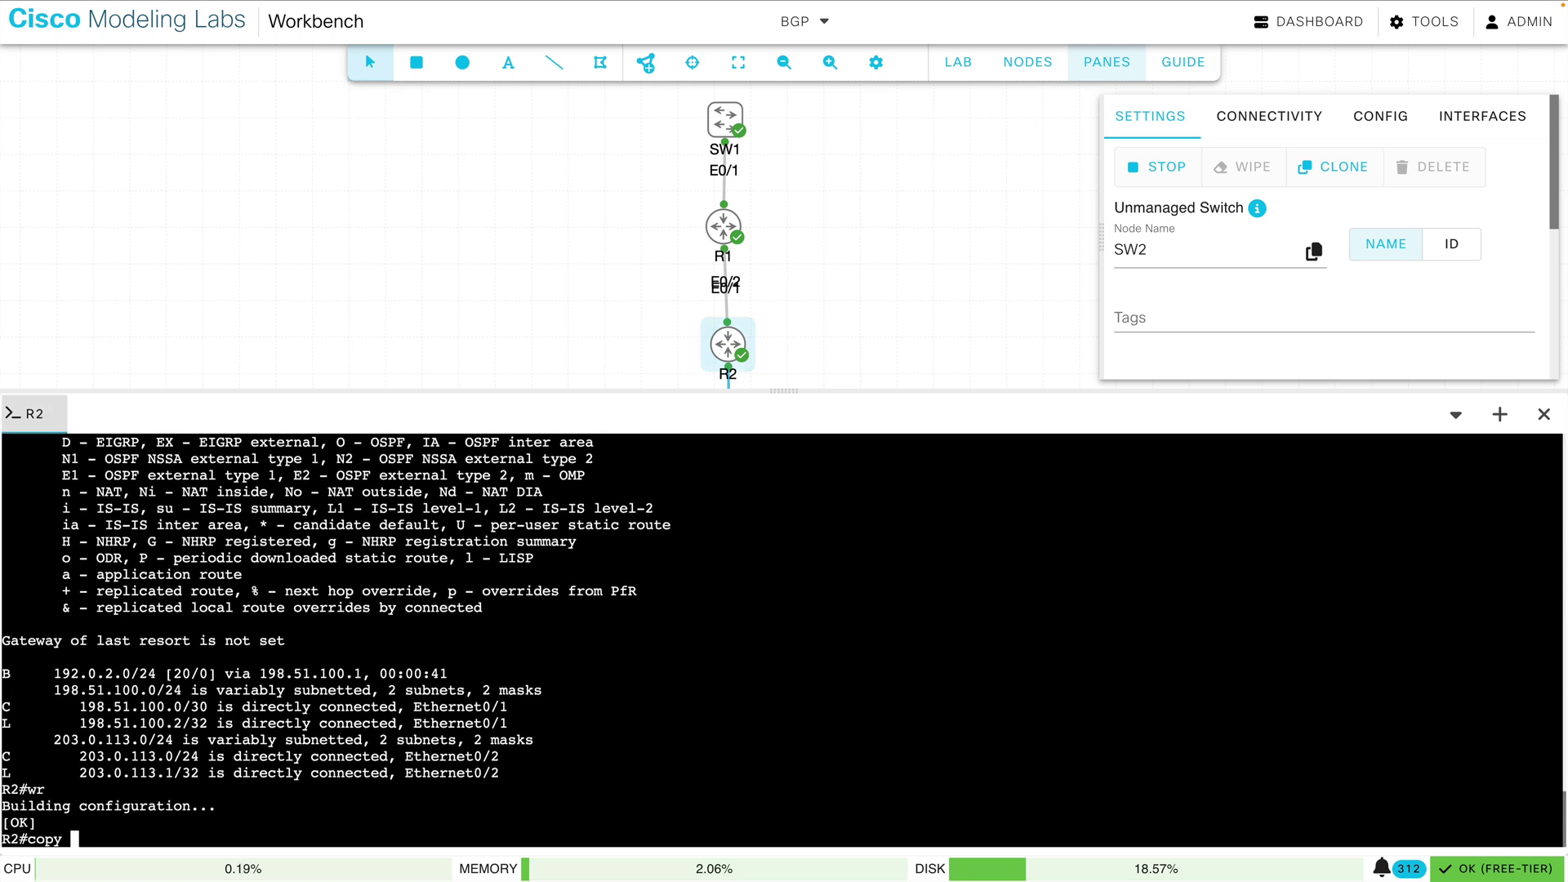
type("run star")
key("Return")
key("Return")
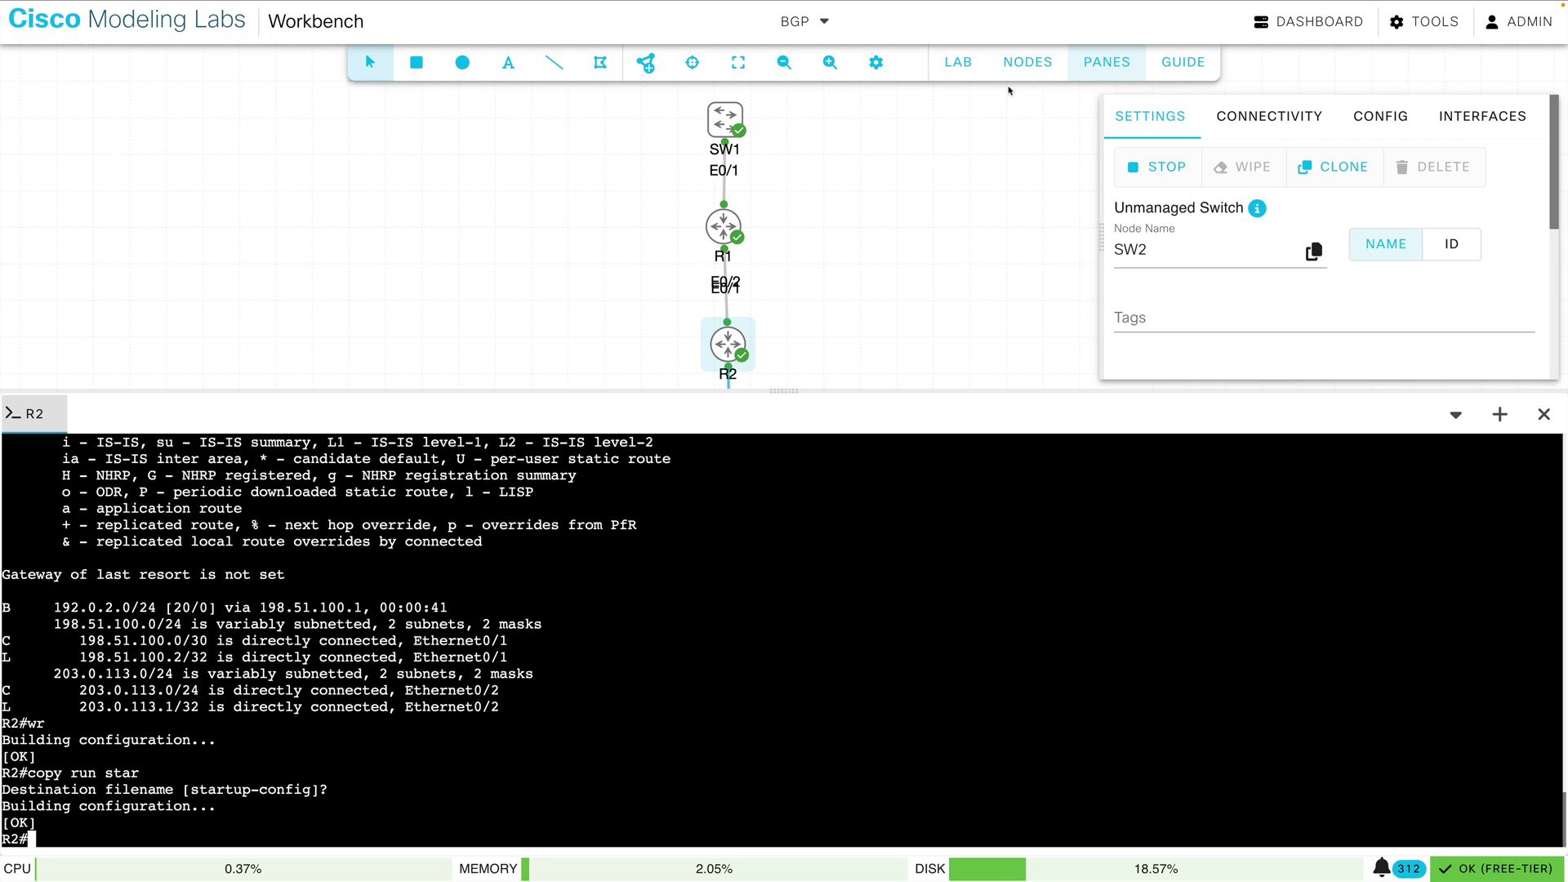
- Extract configs from all four nodes and download the lab as BGP (2).yaml
left_click(1029, 63)
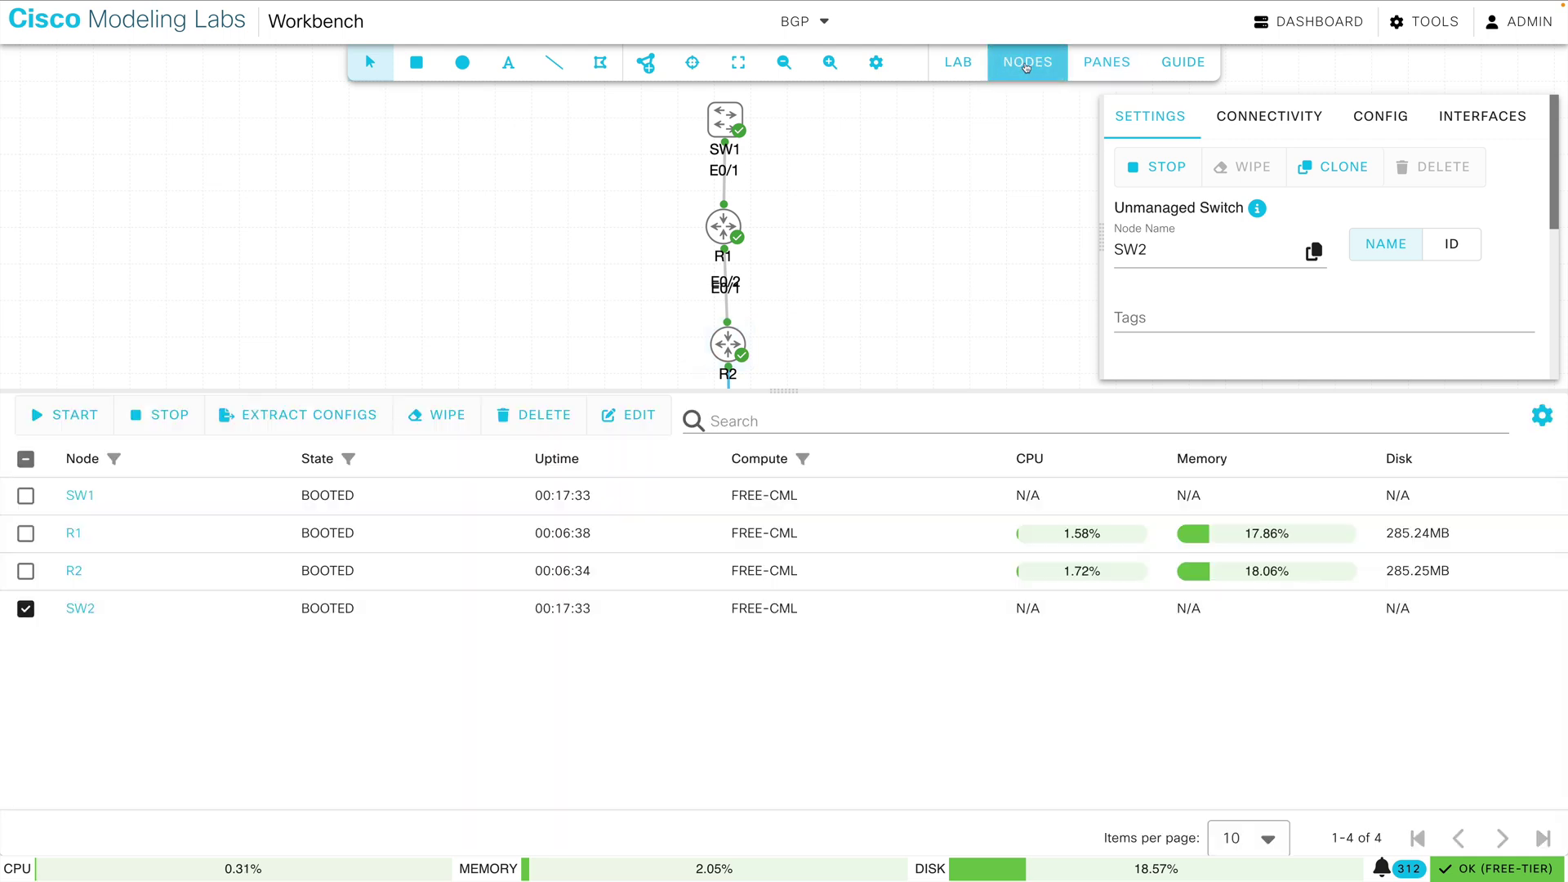
left_click(26, 459)
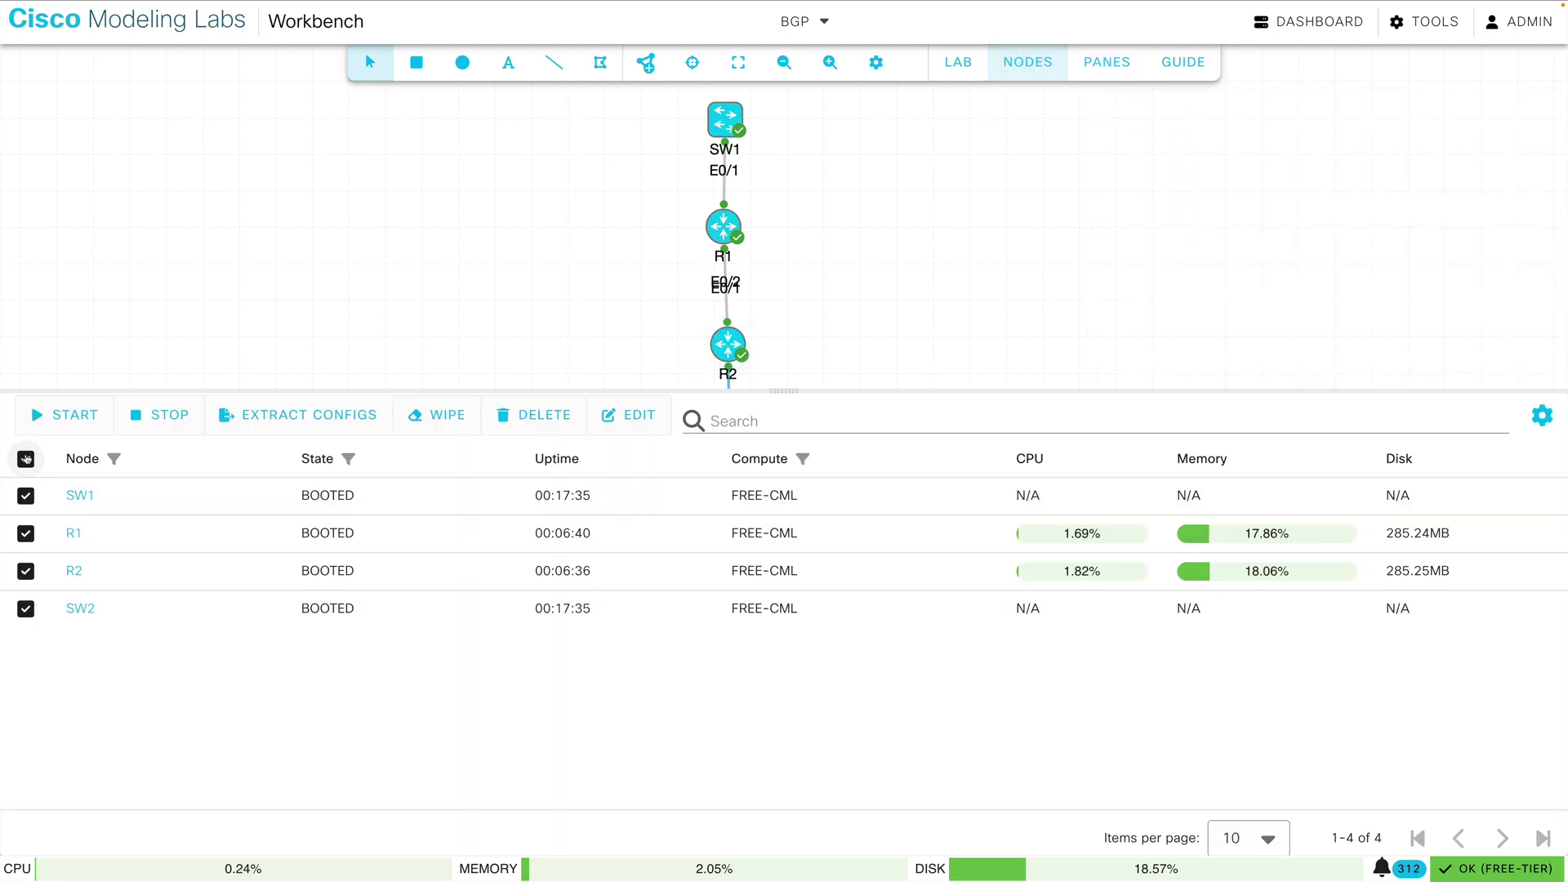
left_click(330, 417)
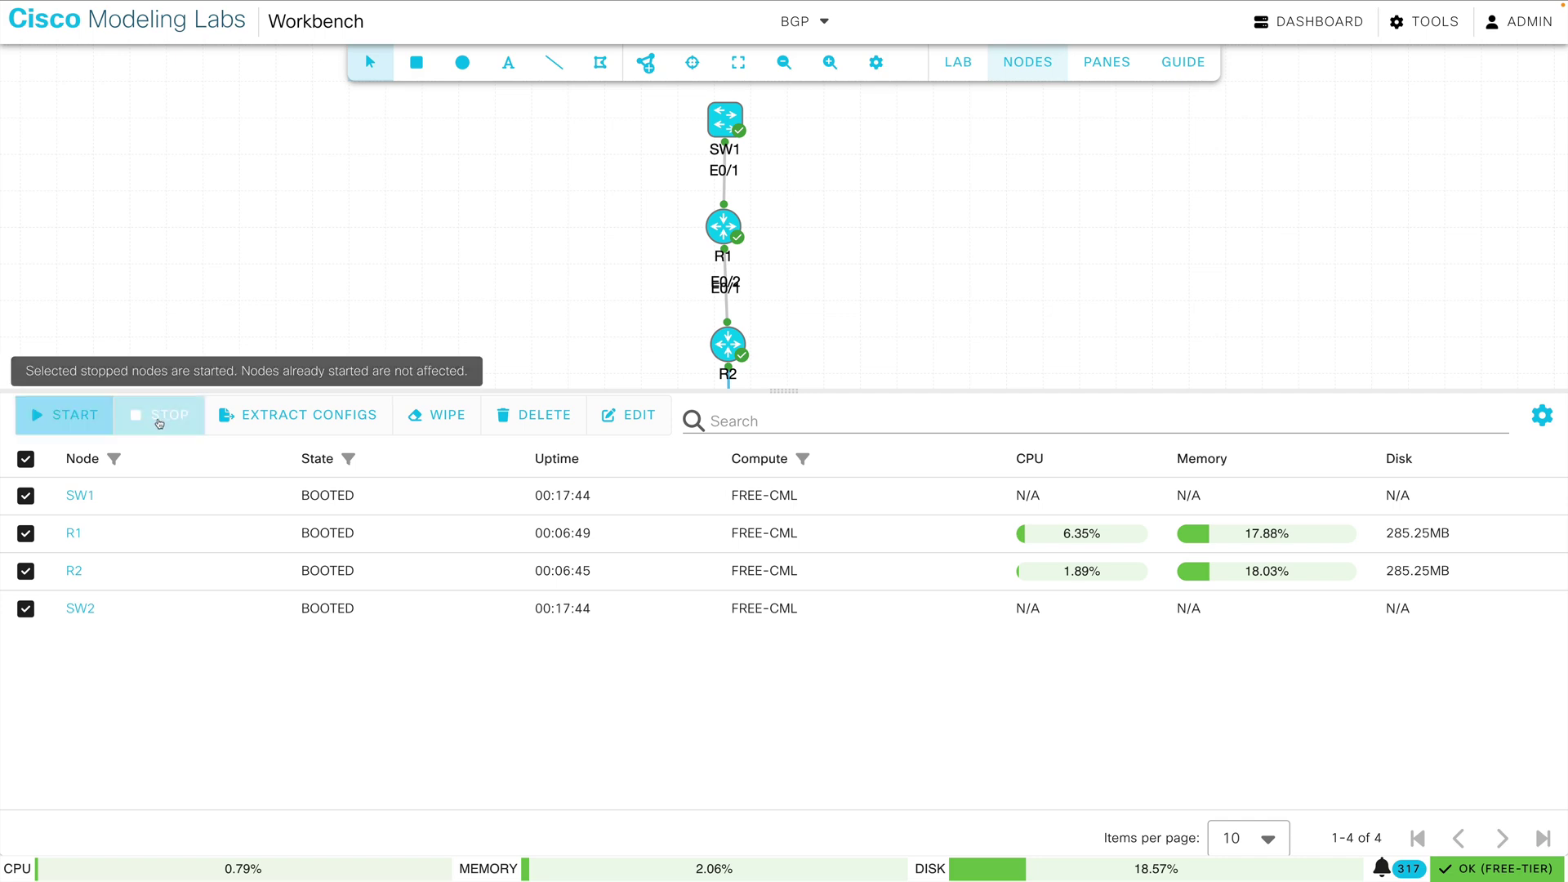
left_click(953, 65)
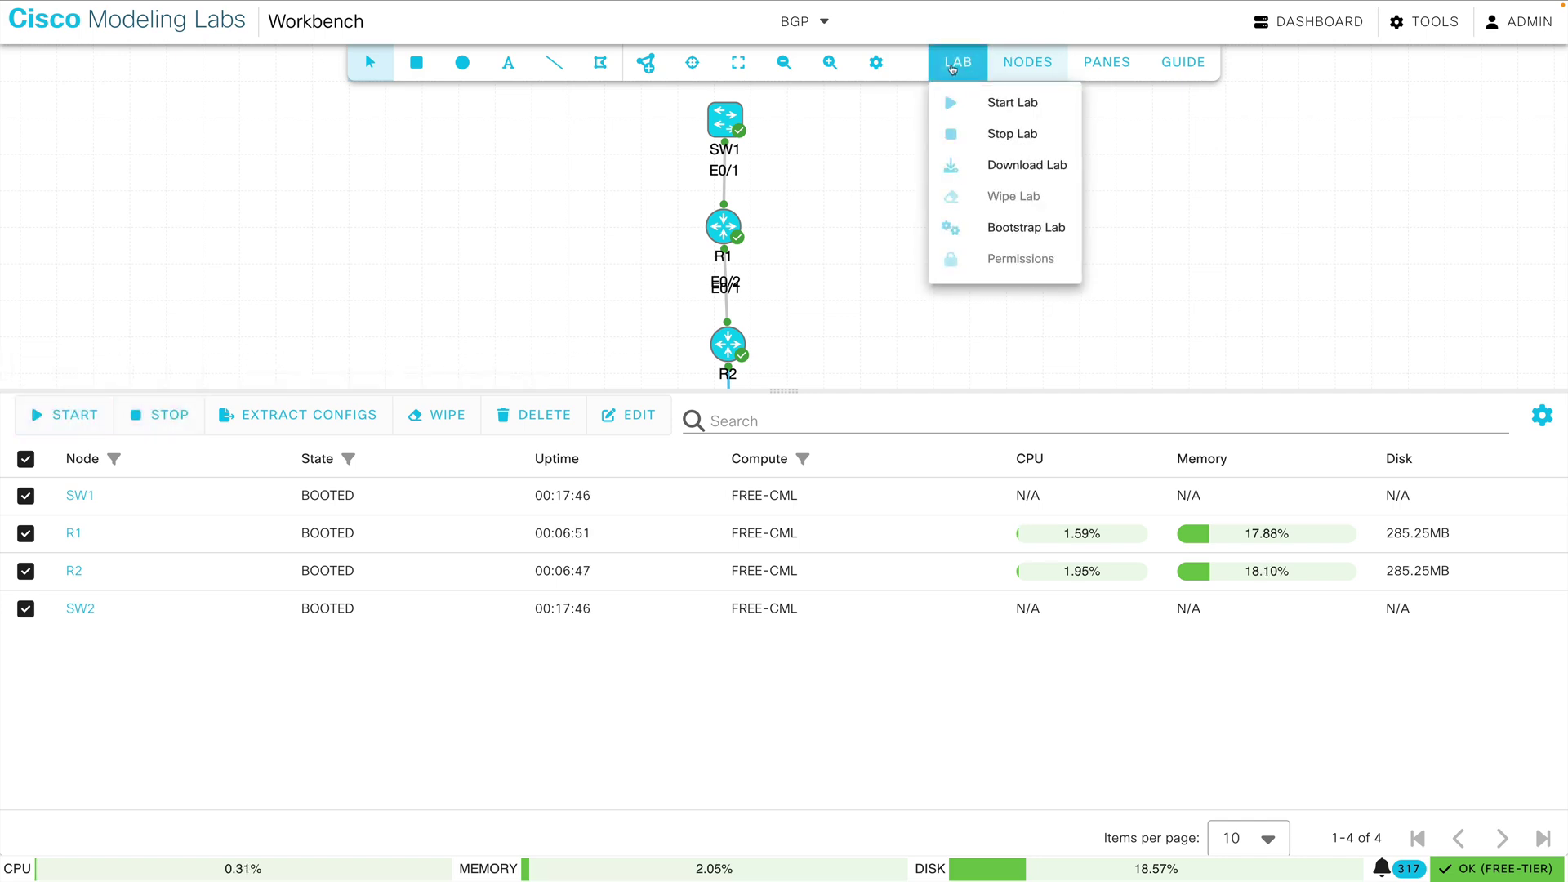
left_click(1014, 163)
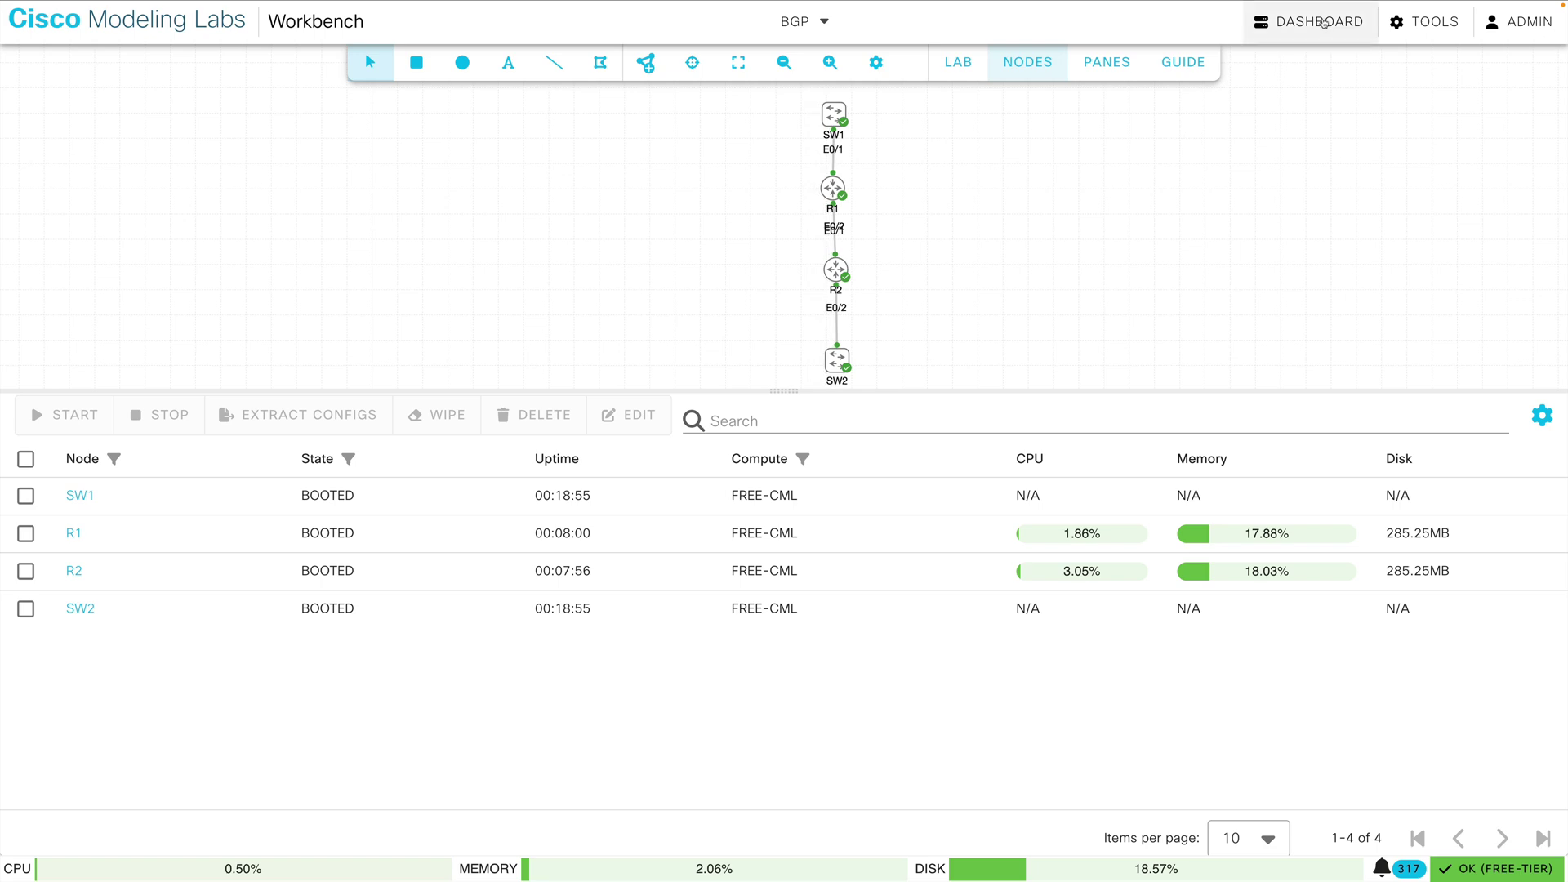
- Stop the original BGP lab from the dashboard, then import BGP (2).yaml and open the new lab
left_click(1316, 21)
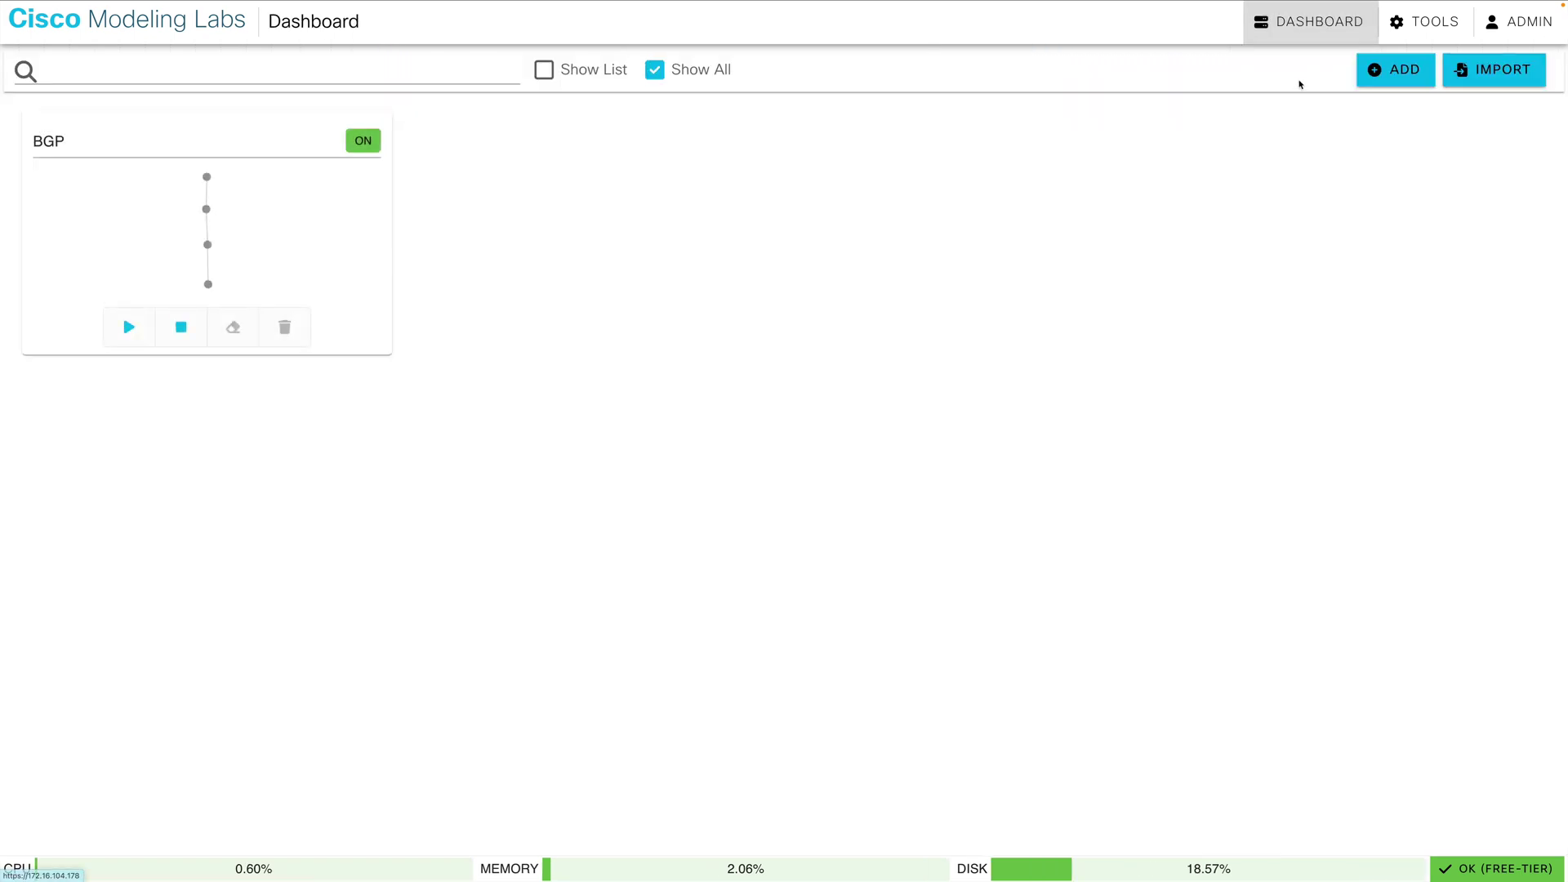
left_click(180, 331)
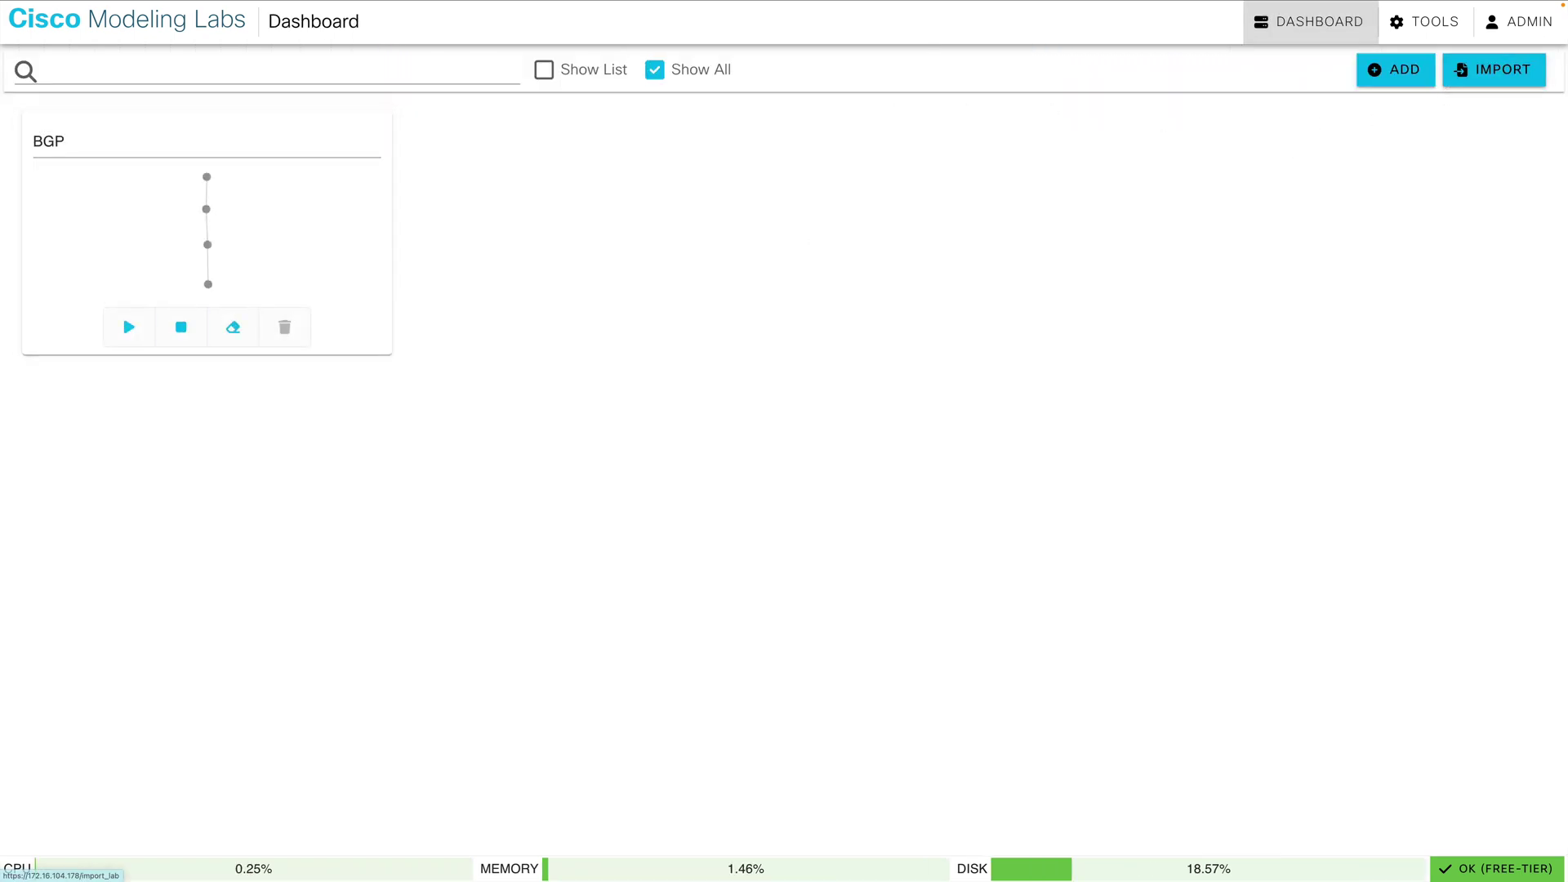
left_click(1507, 78)
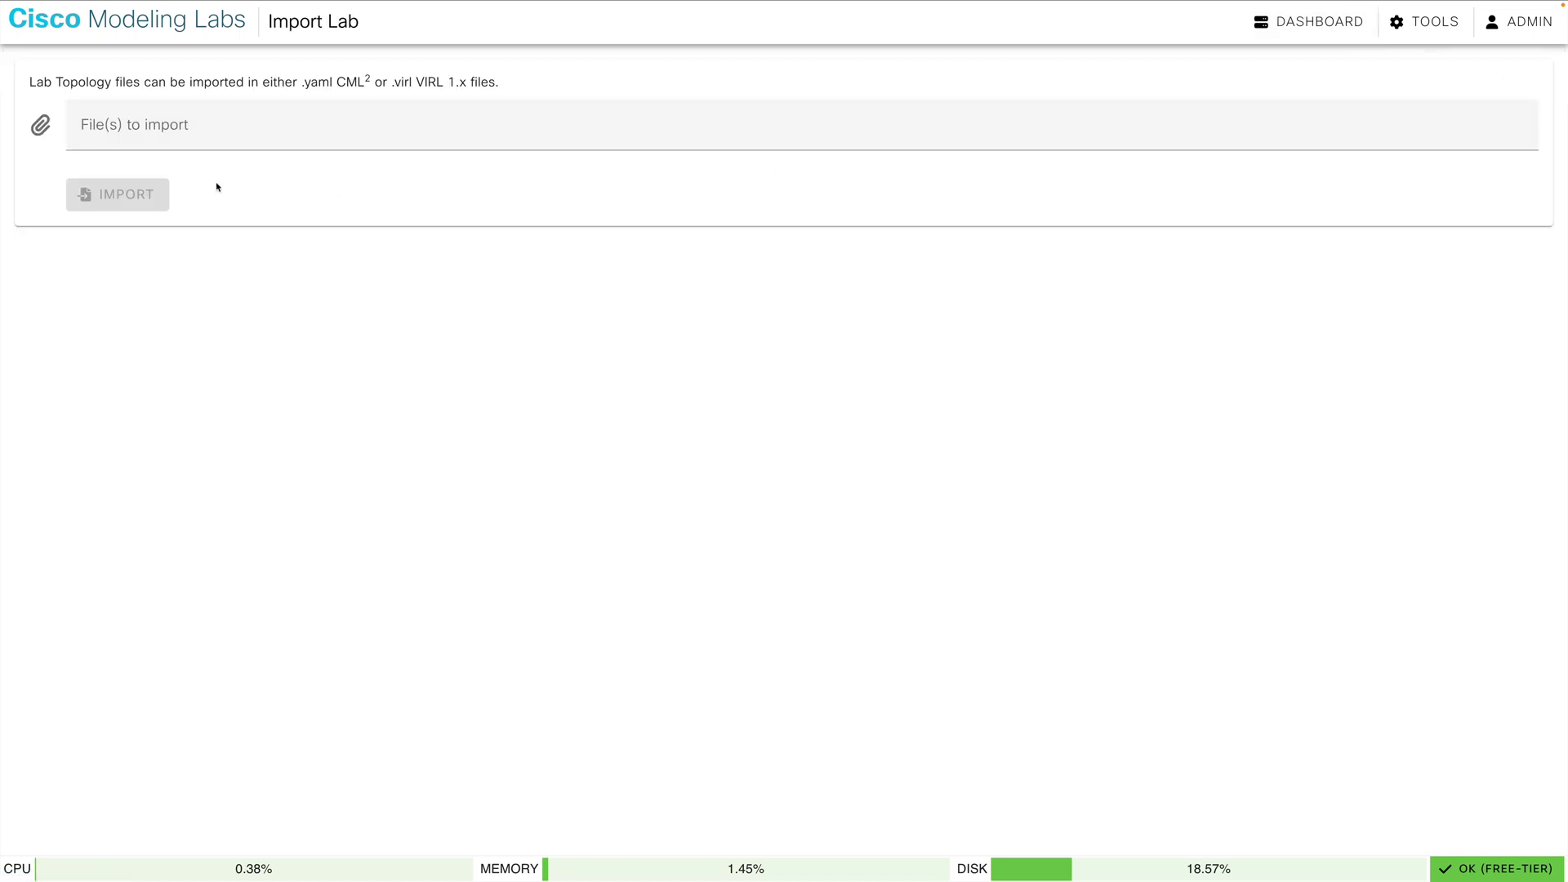
left_click(136, 126)
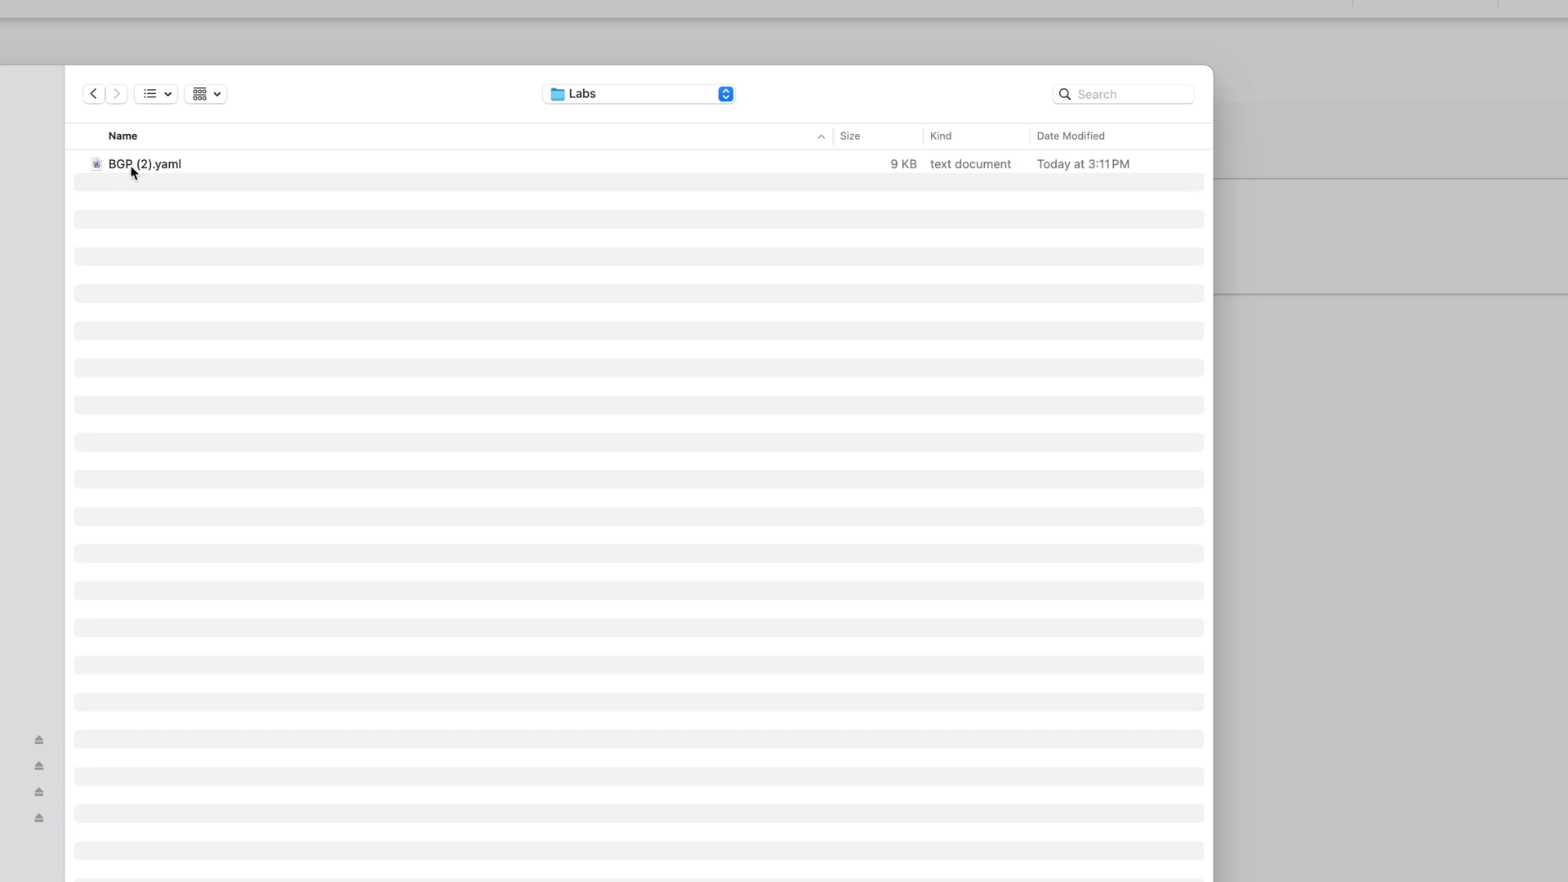
double_click(131, 167)
left_click(128, 197)
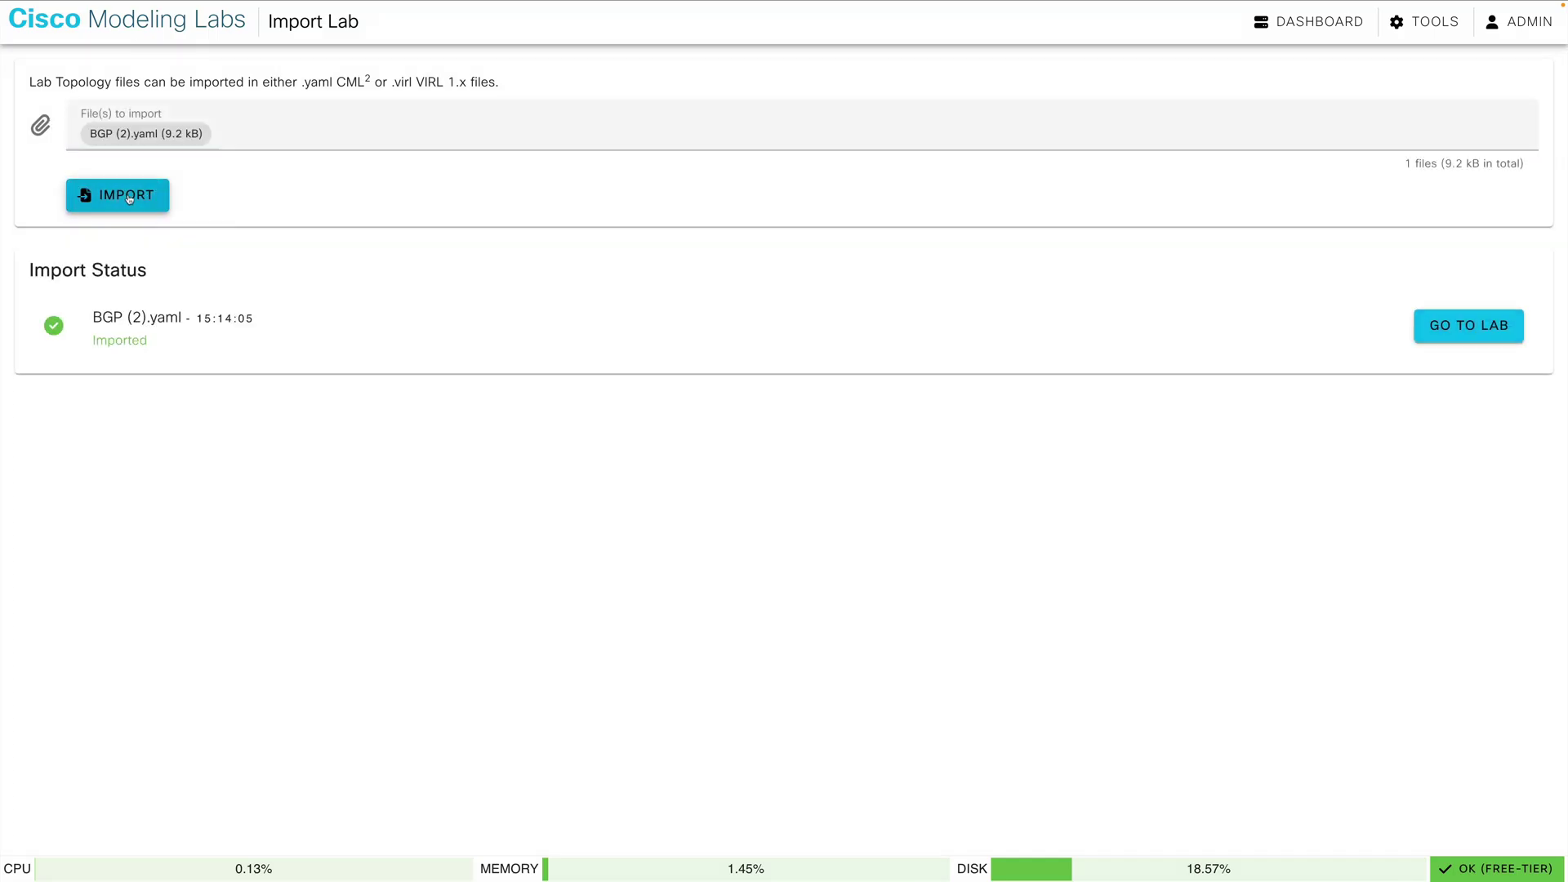
left_click(1451, 335)
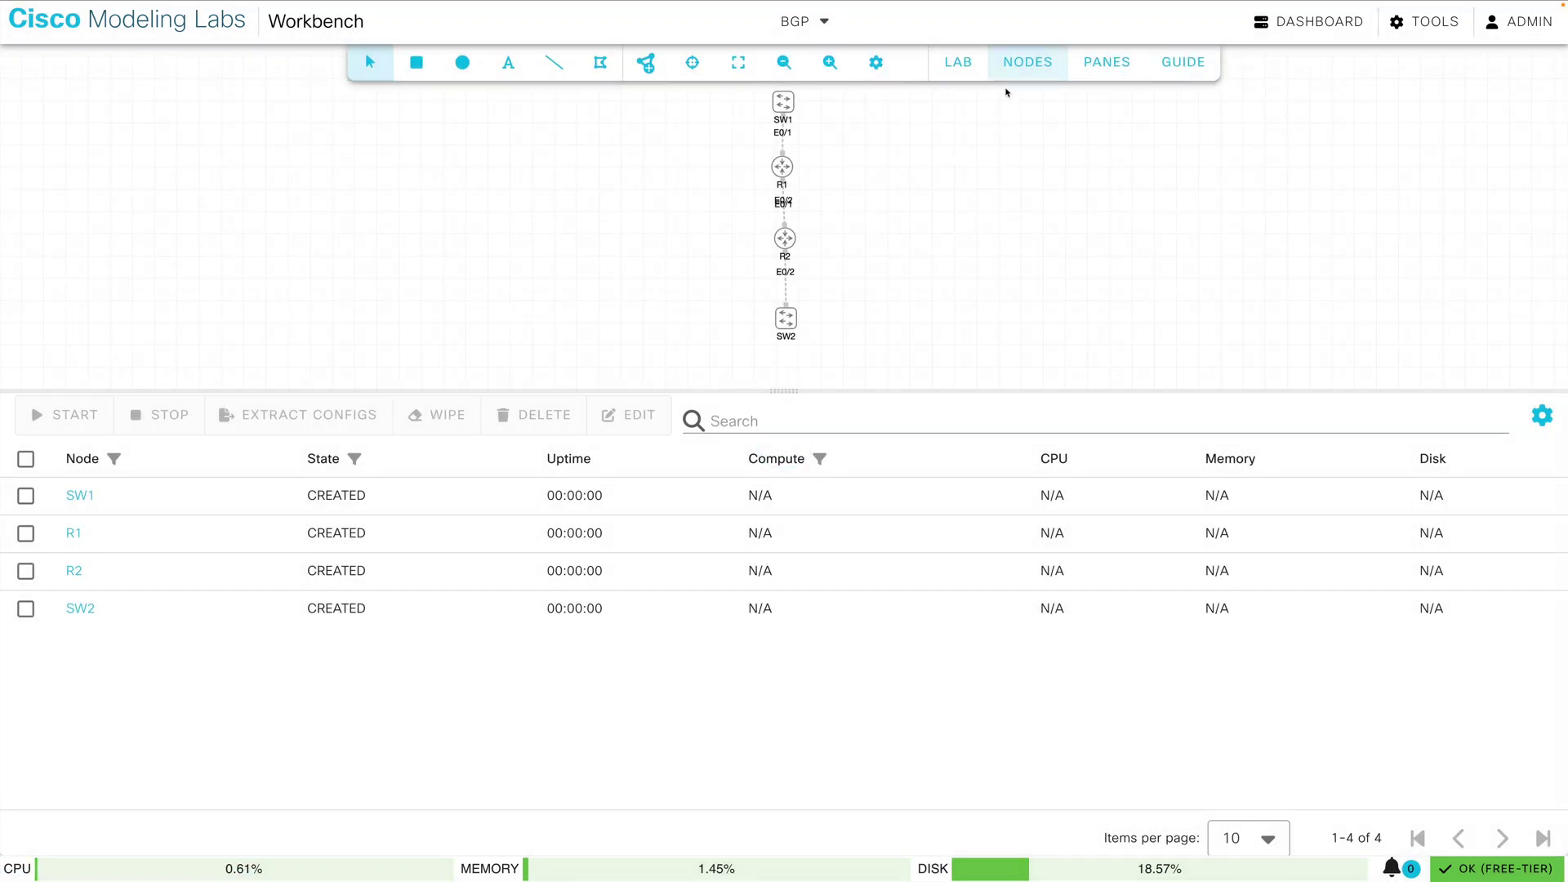
- Start all four nodes of the imported BGP lab, then restart the original BGP lab from the dashboard
left_click(958, 63)
left_click(977, 101)
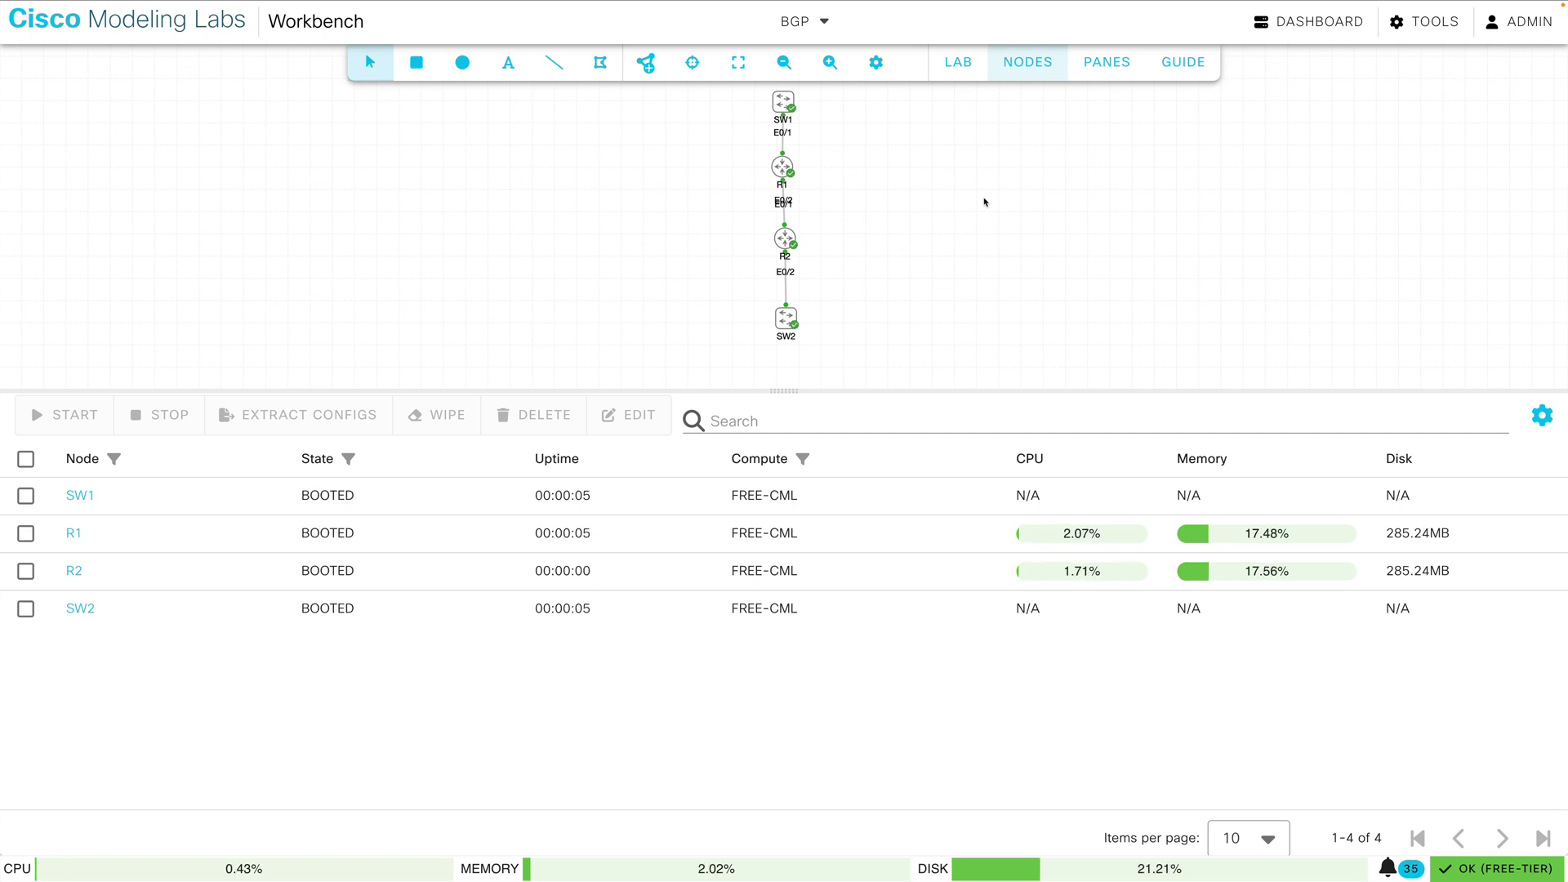
left_click(1332, 23)
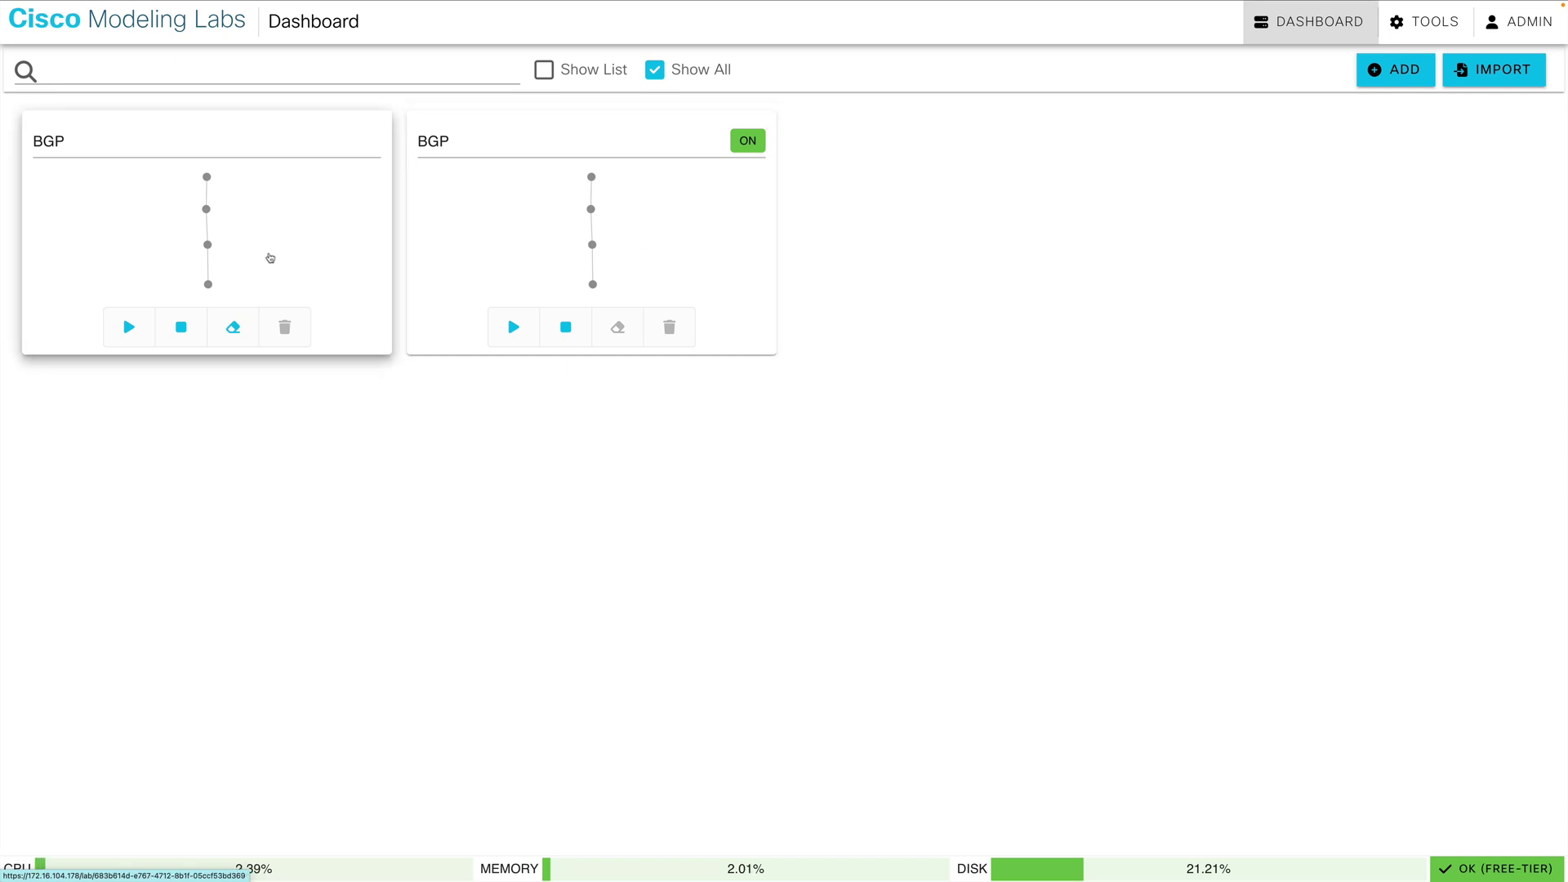
left_click(144, 326)
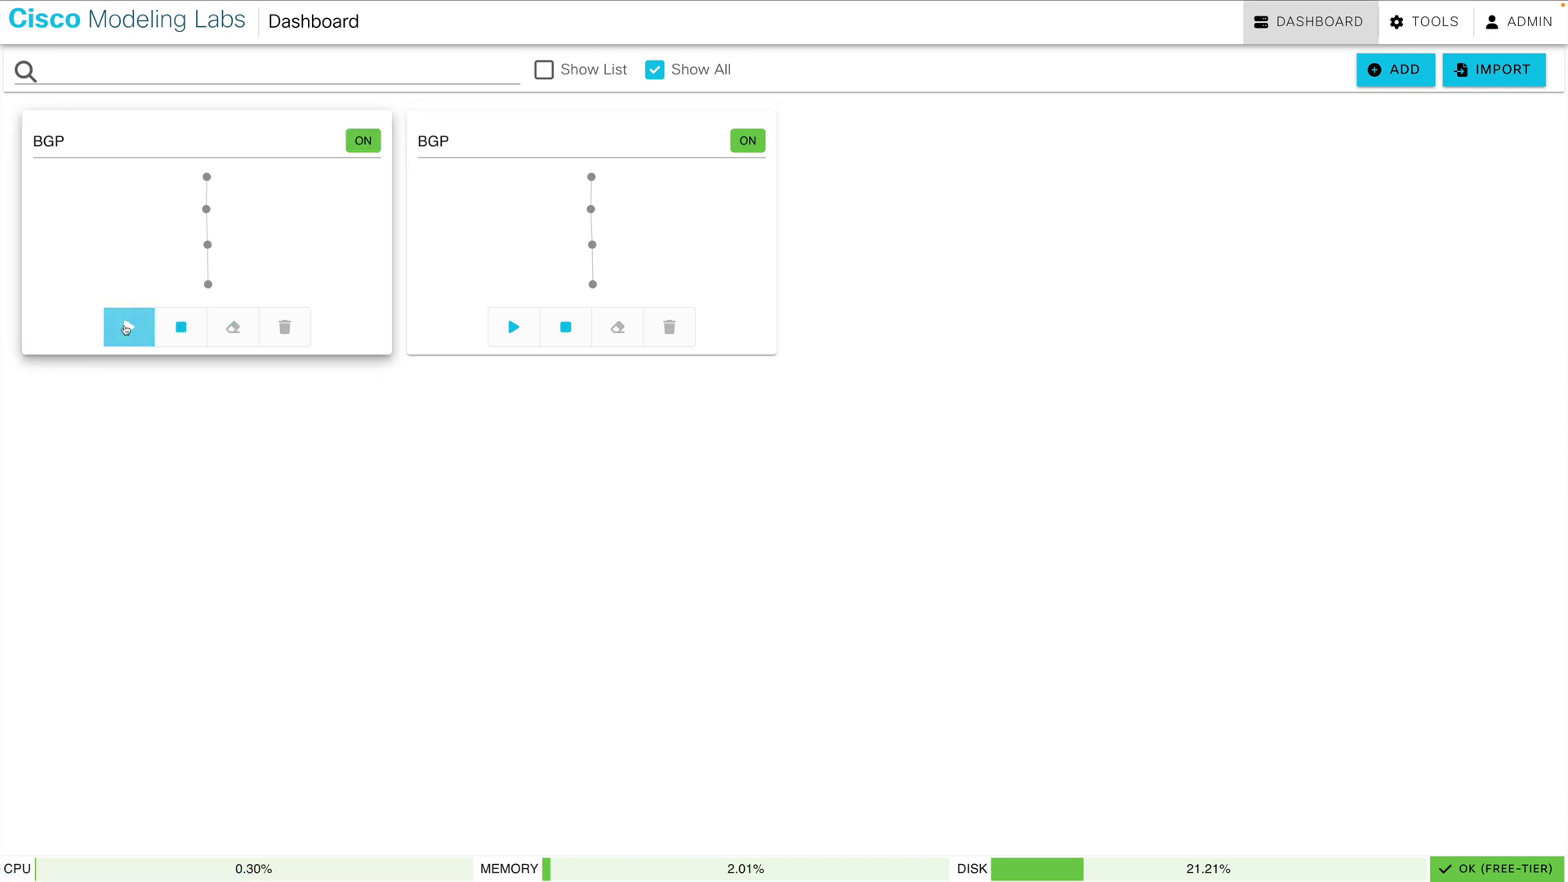